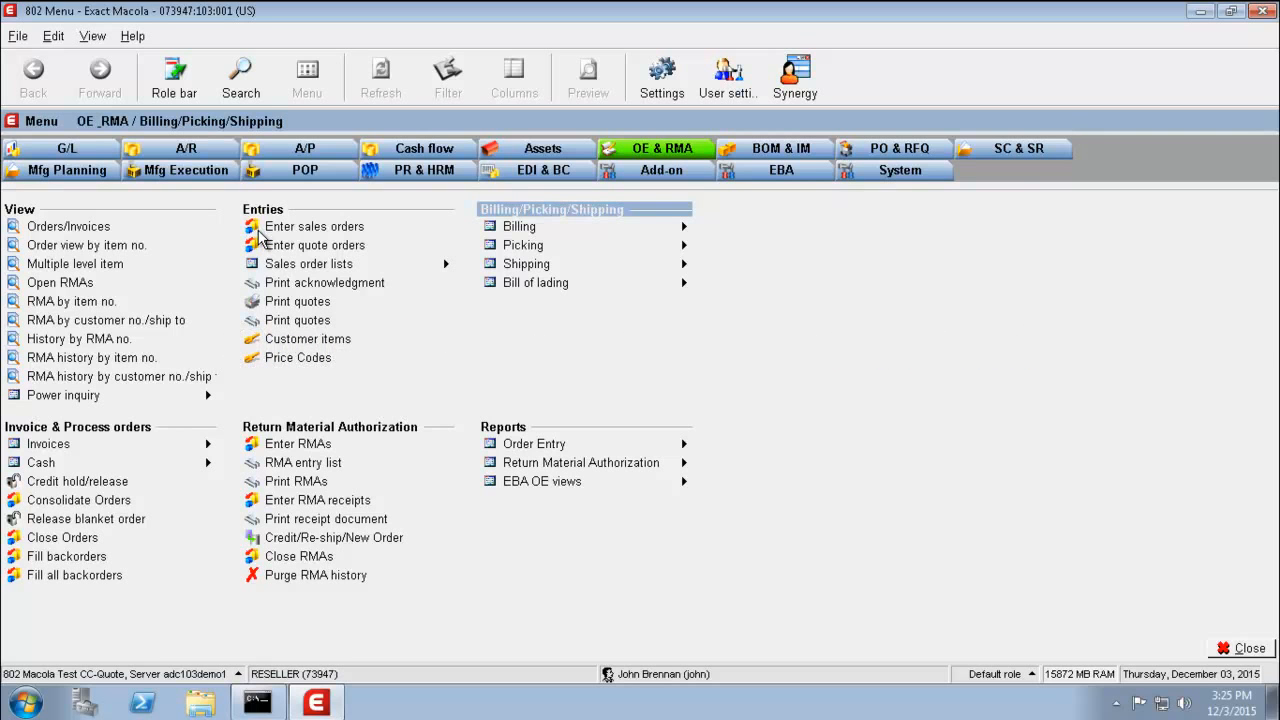
- Open Enter sales orders from the OE & RMA Entries menu
left_click(258, 232)
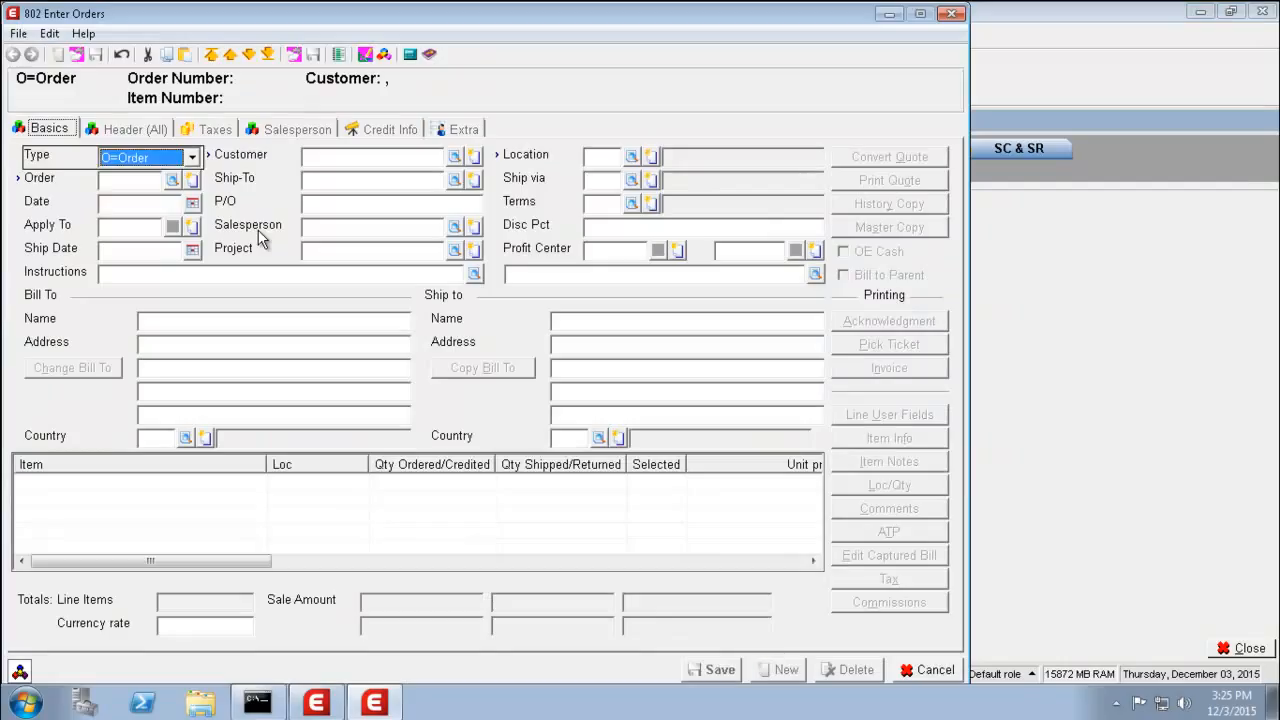
- Start new order 178 for customer 901, Outdoor Adventure Outlet, accepting the header defaults
key("Tab")
key("Tab")
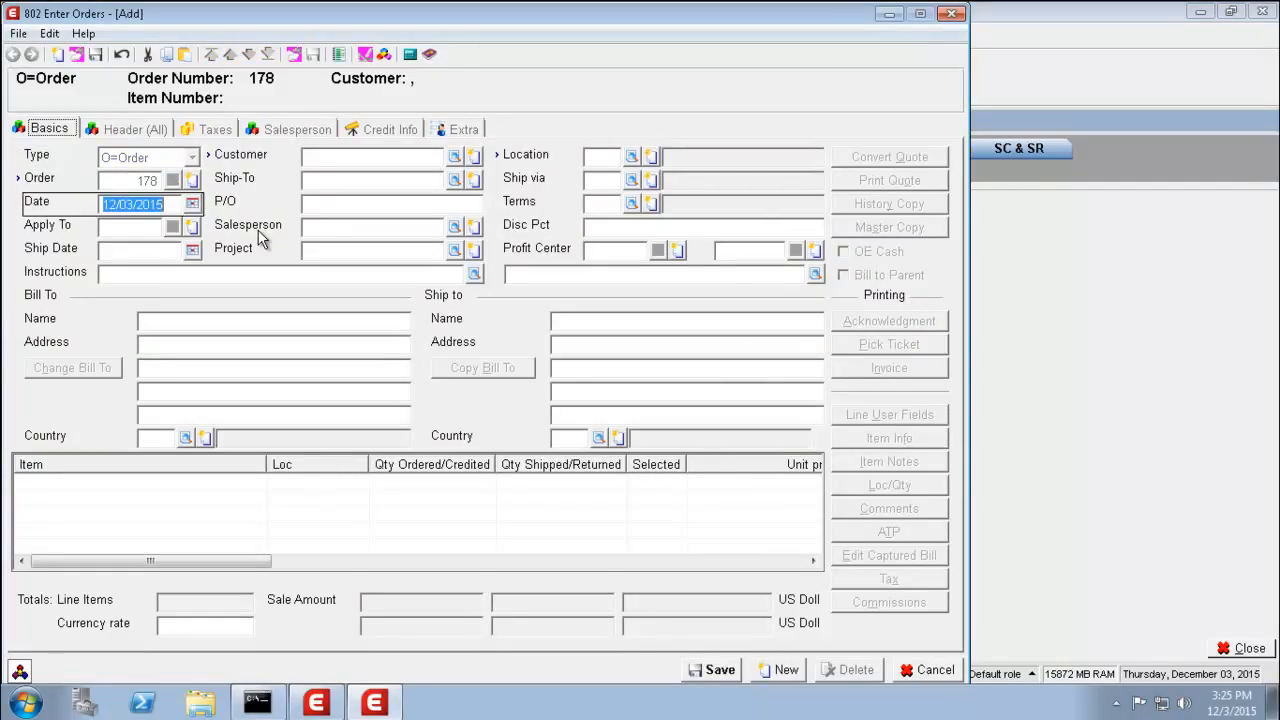
key("Tab")
key("Tab")
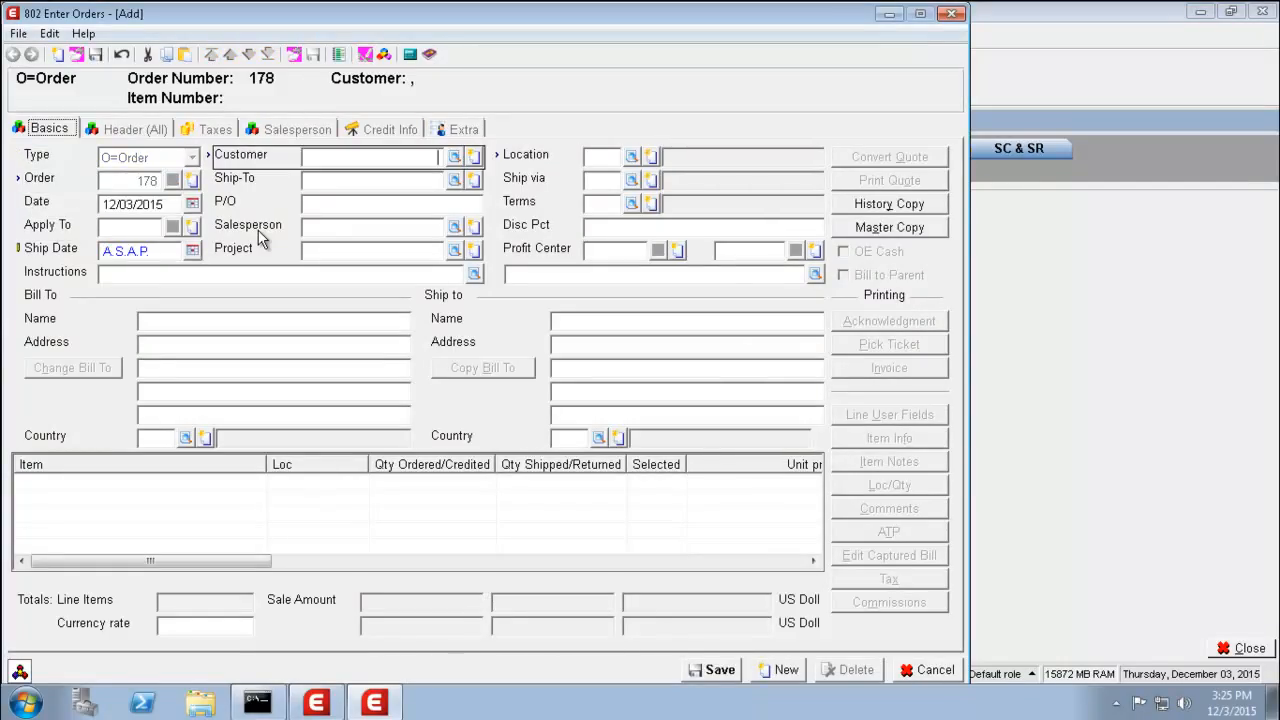
type("901")
key("Tab")
key("Tab")
key("Tab")
key("Tab")
key("Tab")
key("Tab")
key("Tab")
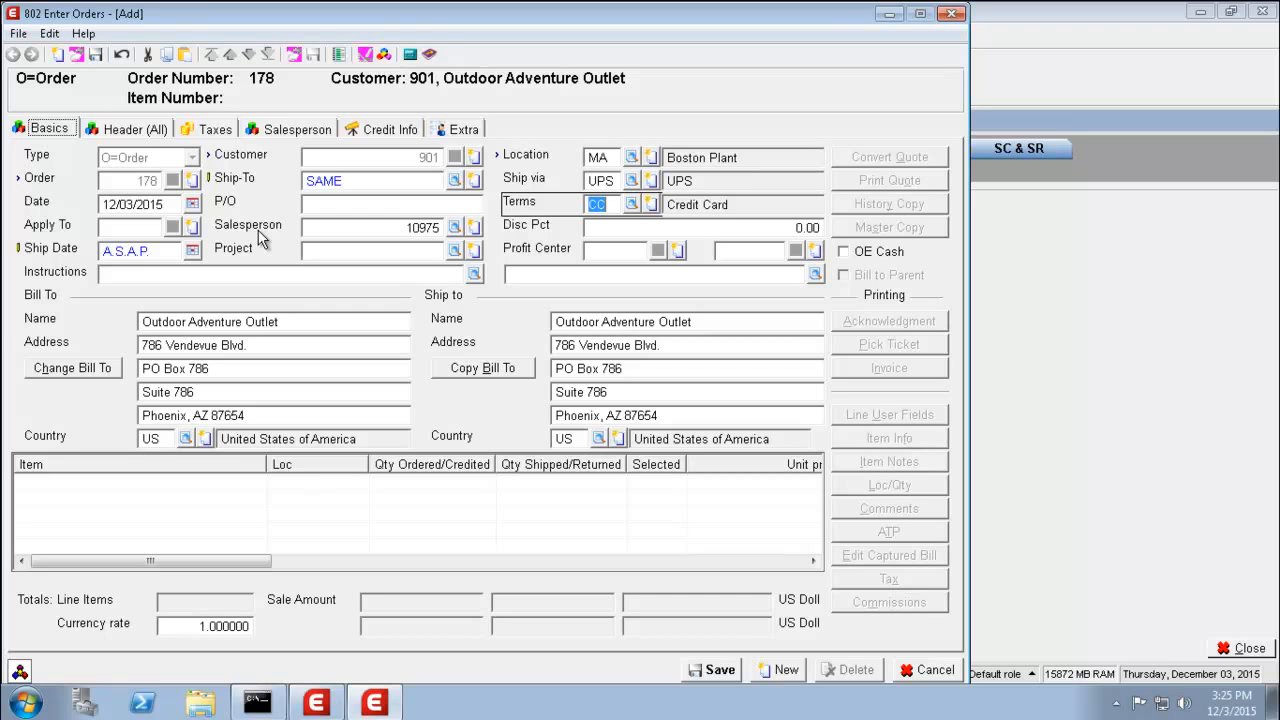
key("Tab")
key("Tab")
key("Tab")
key("Tab")
key("Tab")
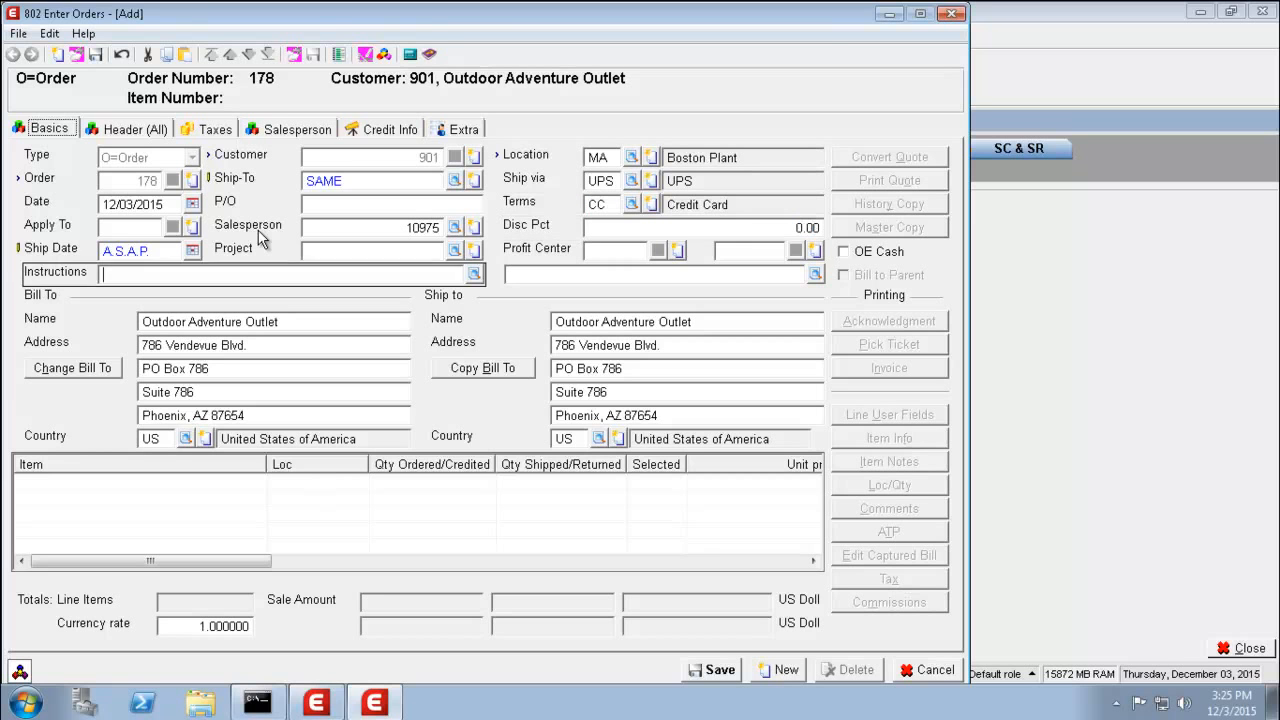
key("Tab")
key("Tab")
key("Tab")
key("Tab")
key("Tab")
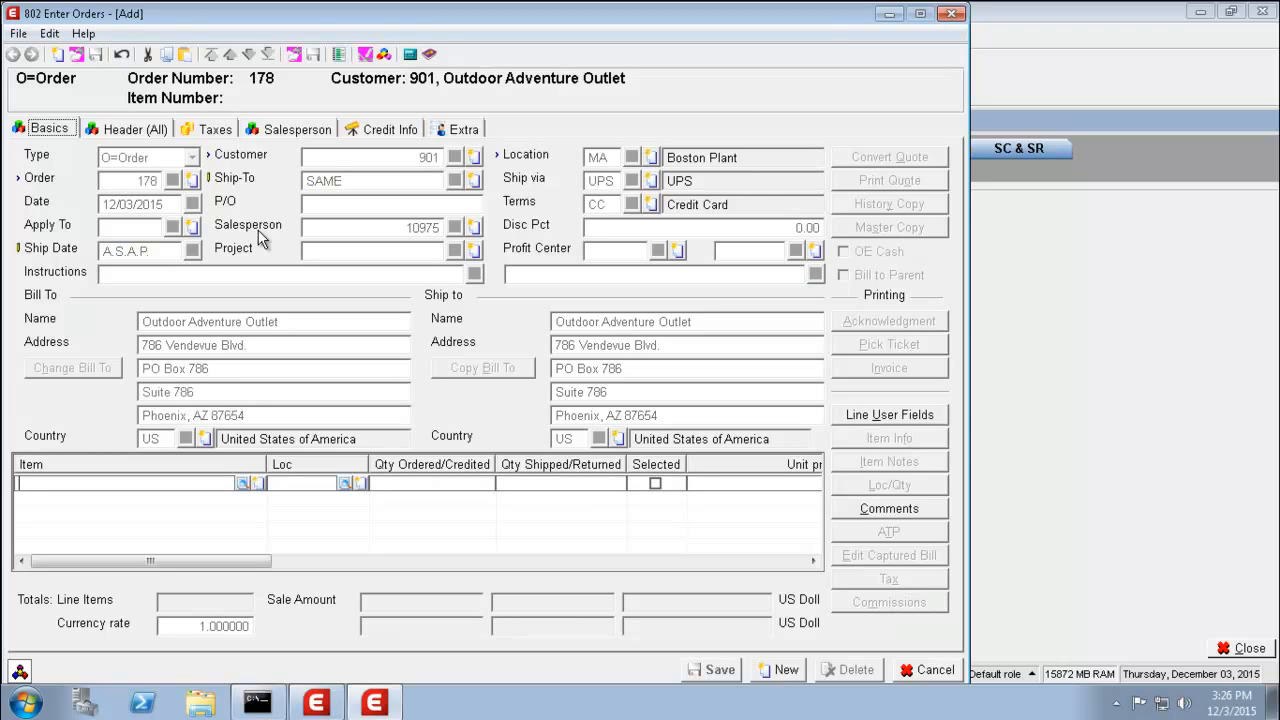
- Add a BCABLE line at location MA with quantity 10 at 5.00, totalling 50.00
type("BCABLE")
key("Tab")
key("Tab")
type("10")
key("Tab")
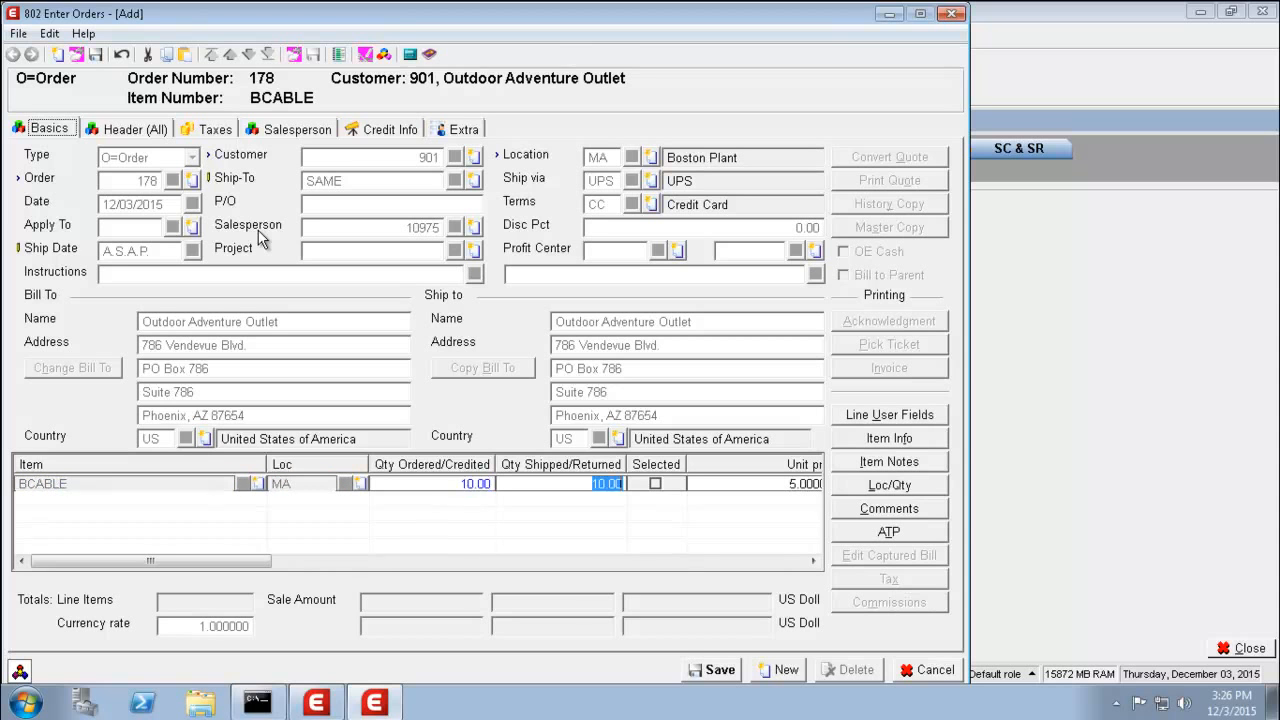
key("Tab")
key("Tab")
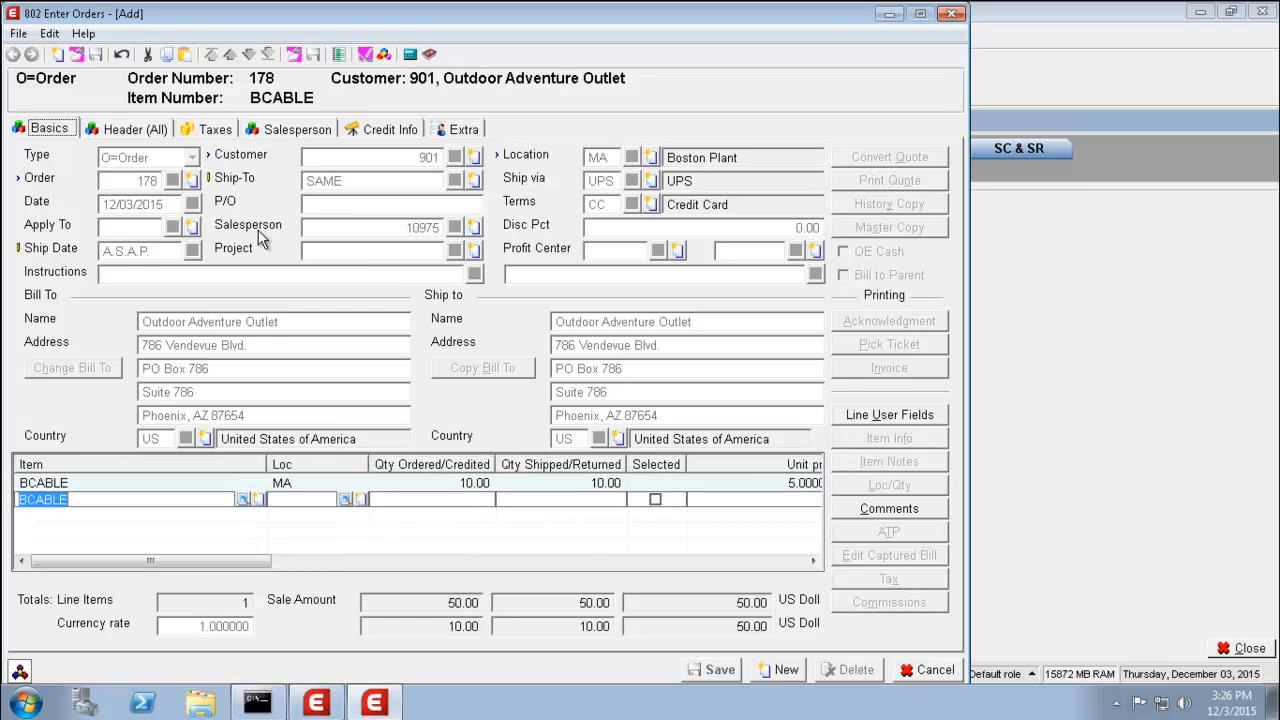
key("Escape")
key("Escape")
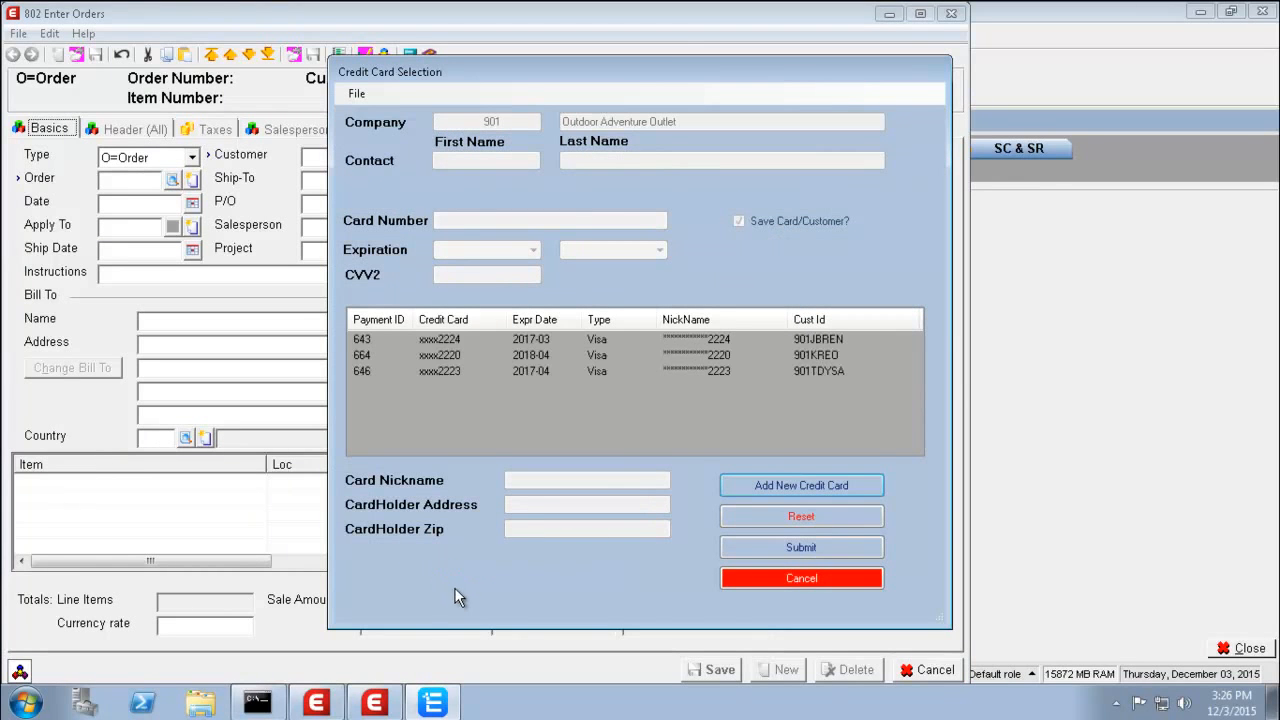
- Charge order 178 to the customer's saved Visa card expiring 2018-04
left_click(722, 360)
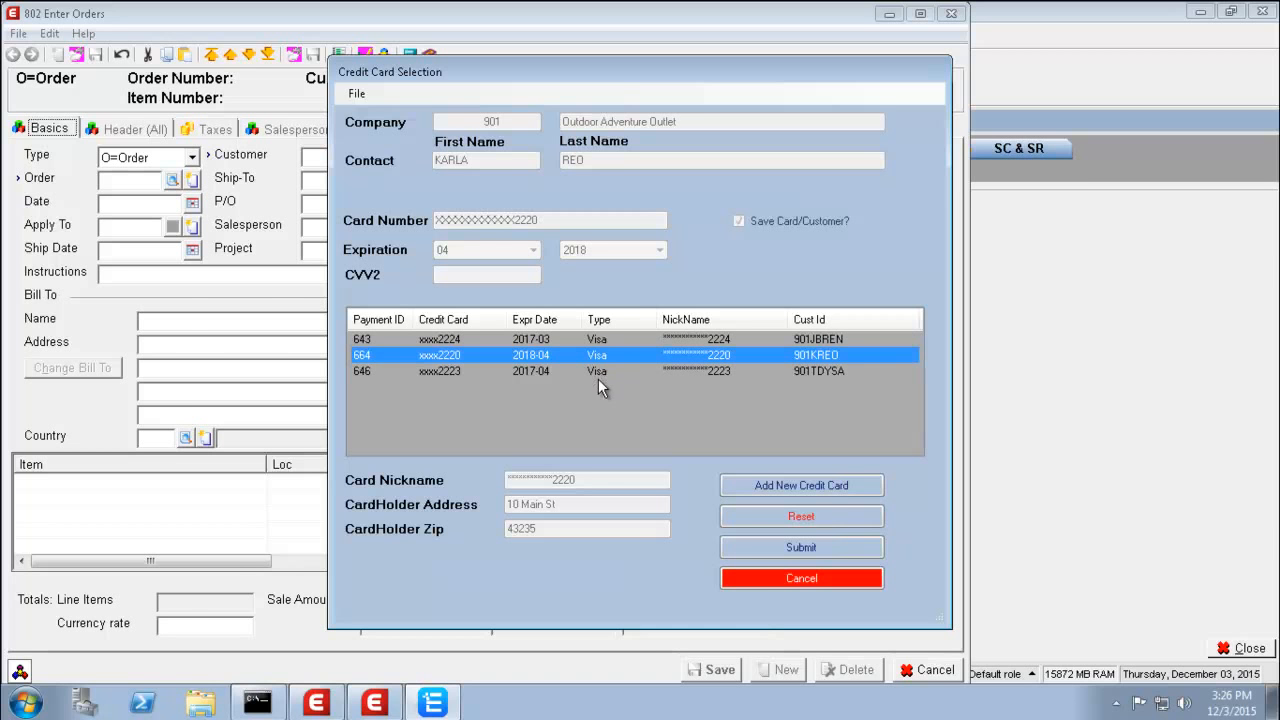
left_click(752, 552)
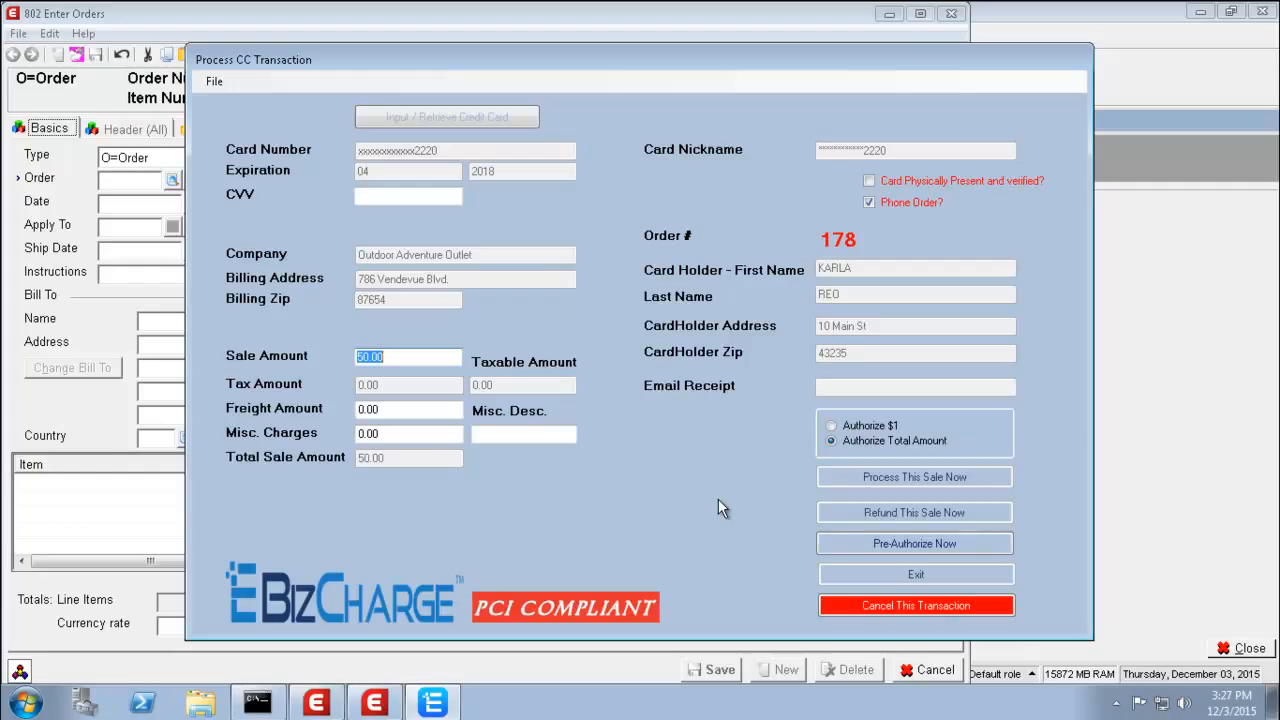
- Pre-authorize order 178's 50.00 card sale and acknowledge the approval
left_click(846, 542)
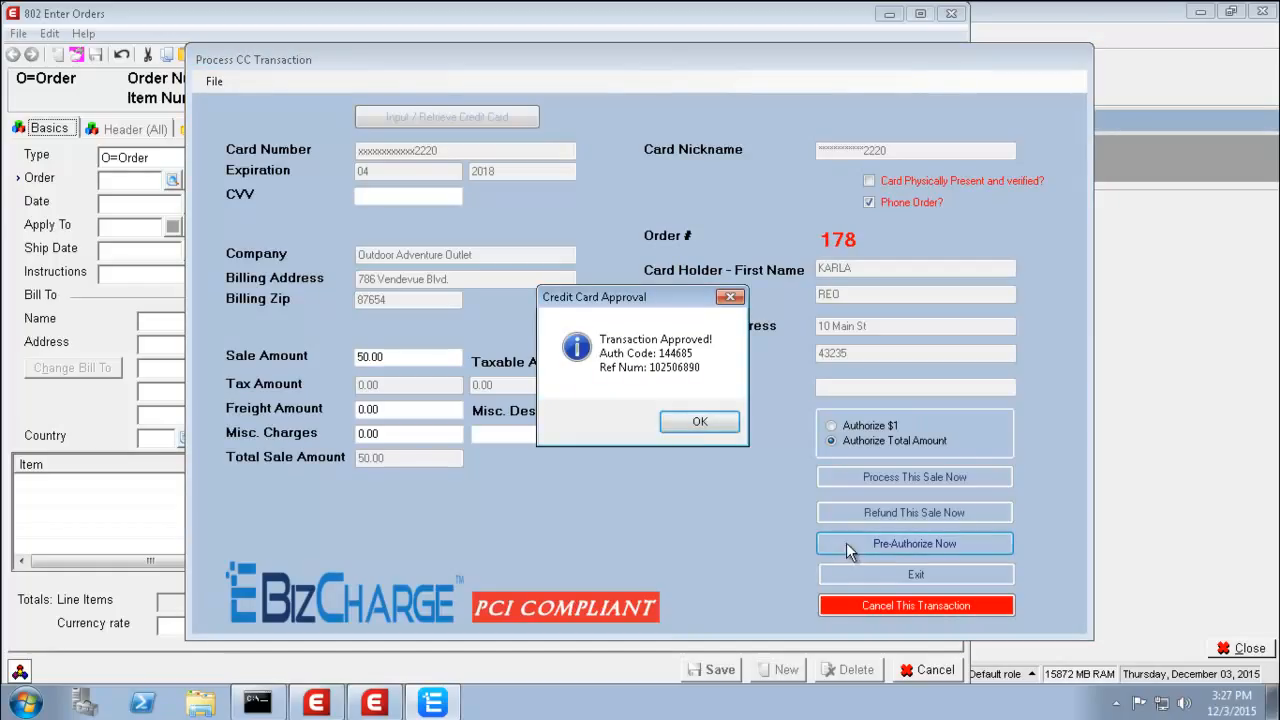
left_click(700, 425)
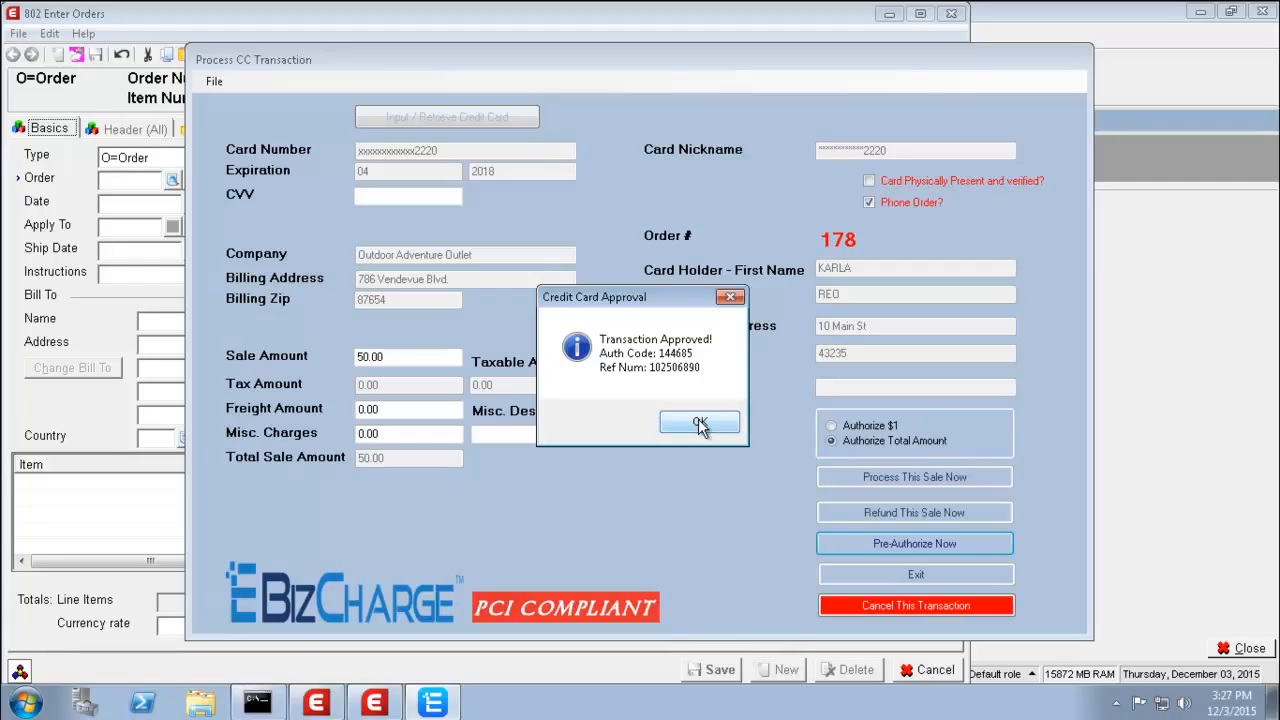
left_click(699, 423)
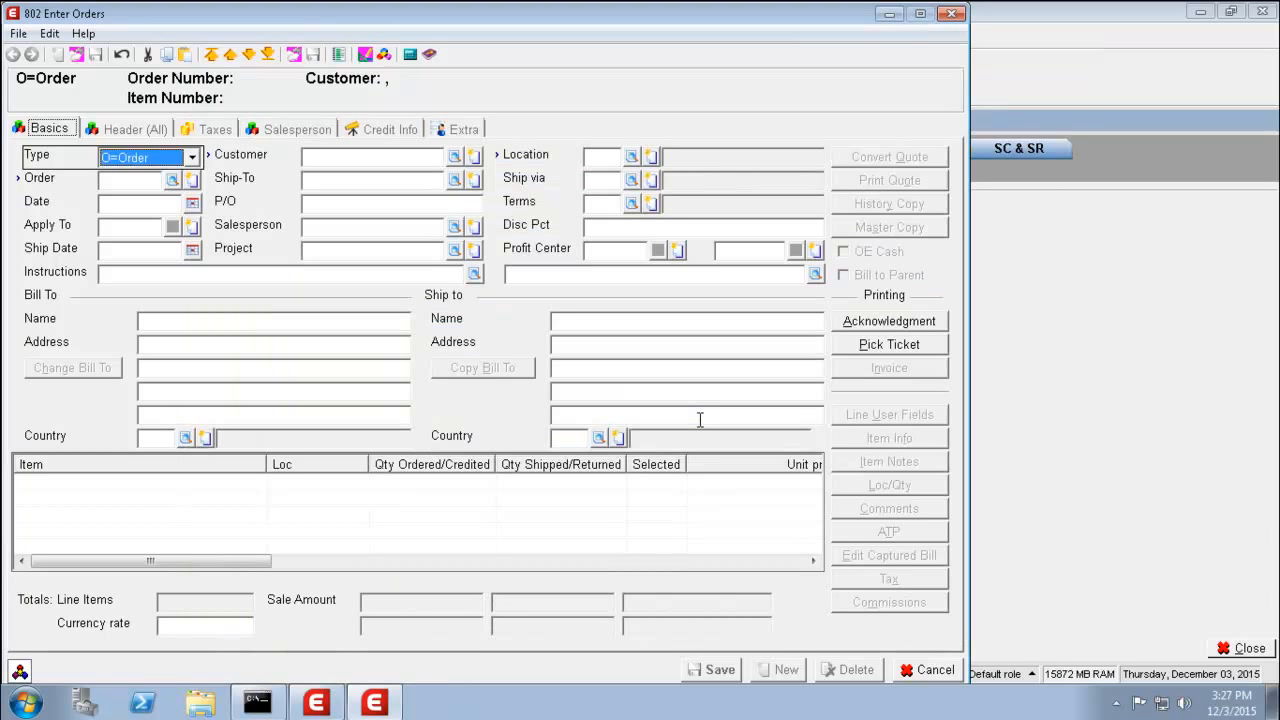
- Close order entry and open Billing > Select orders
left_click(928, 672)
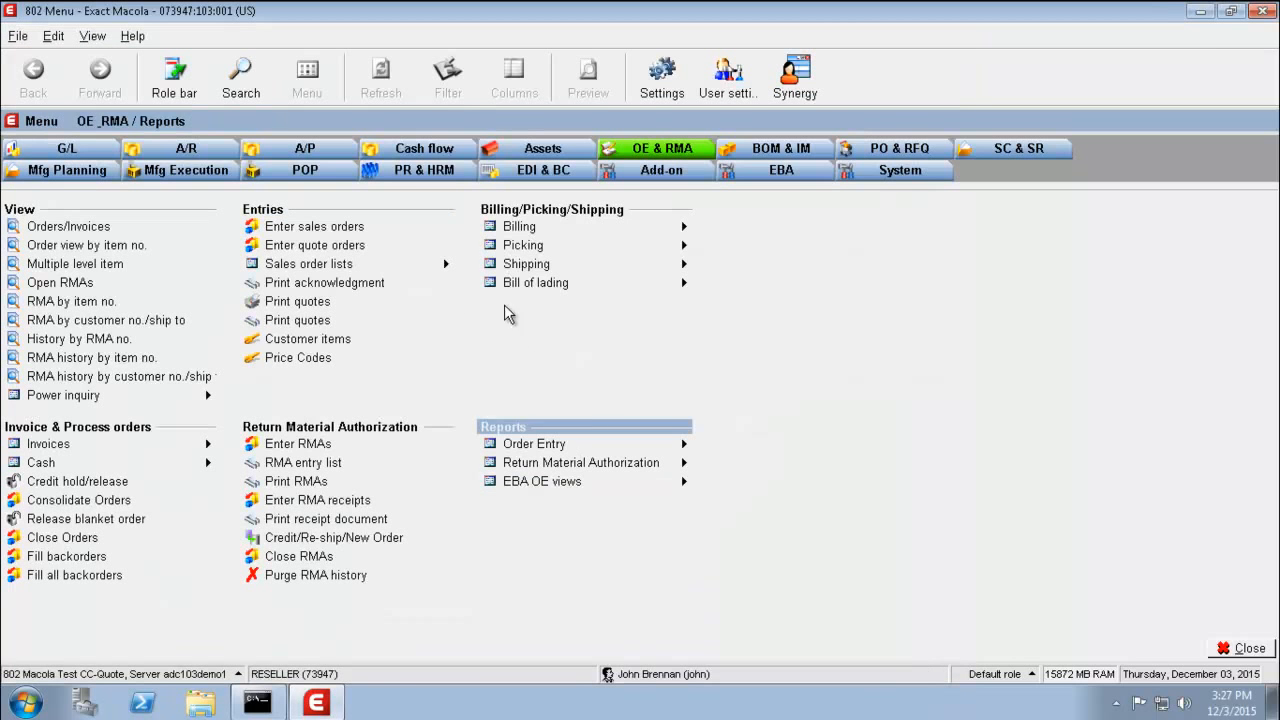
left_click(497, 230)
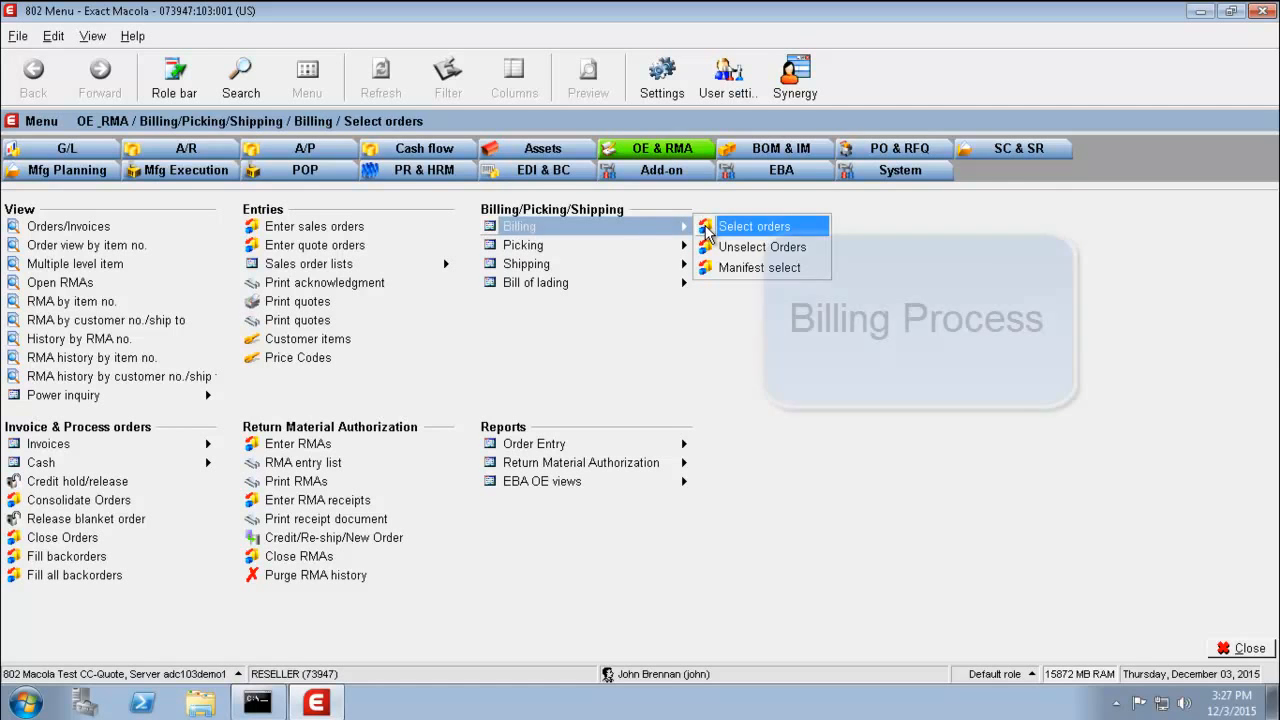
left_click(709, 232)
left_click(692, 228)
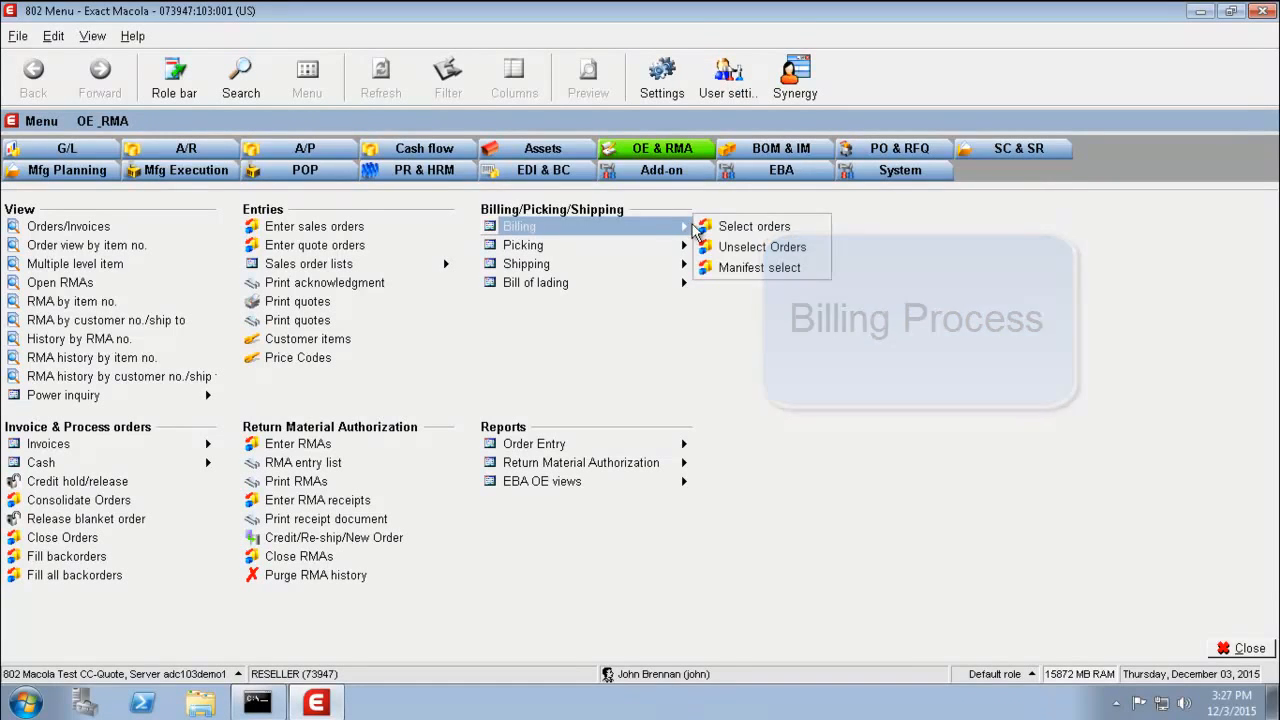
left_click(723, 231)
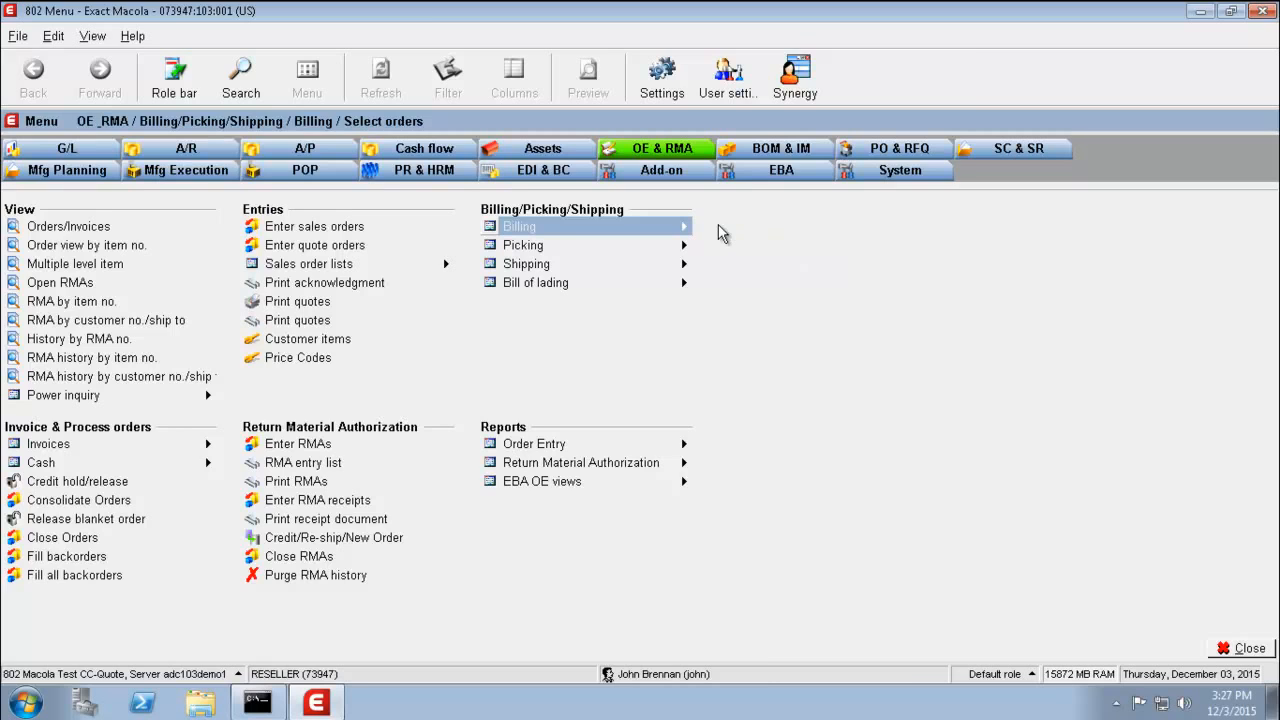
- Bill all items of order 178 with a 12/03/2015 ship cutoff date
type("175")
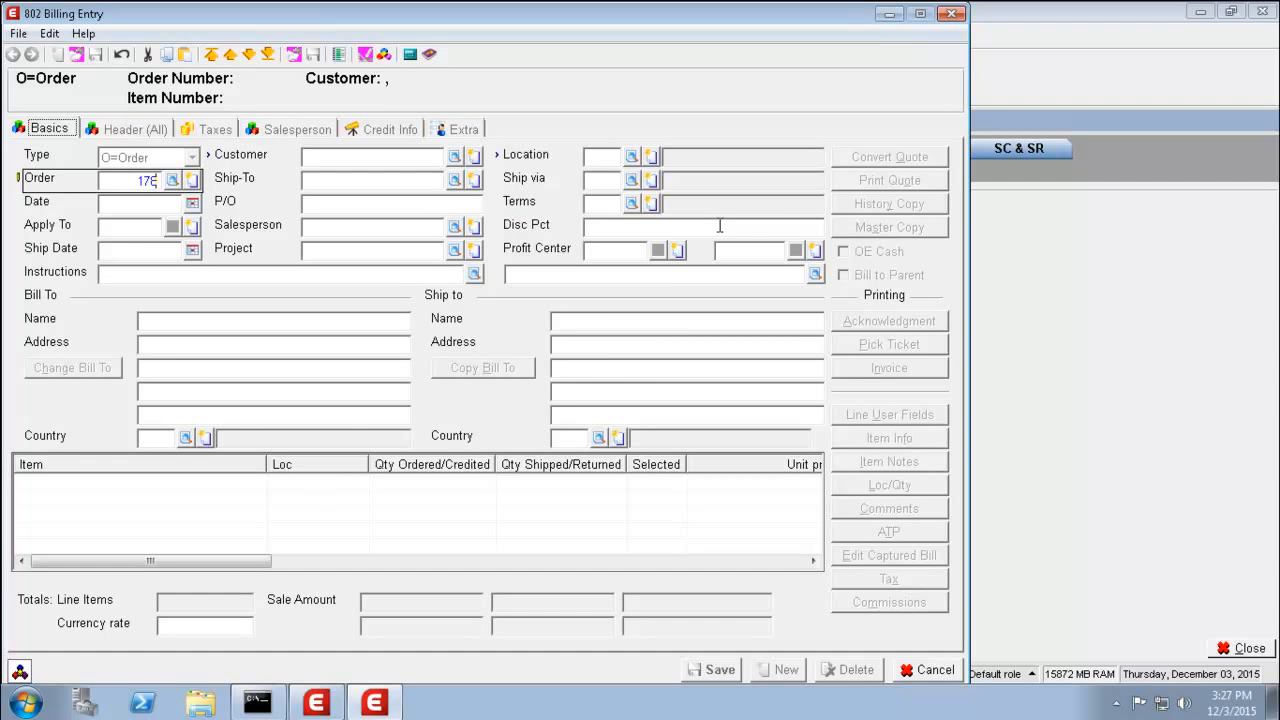
key("Tab")
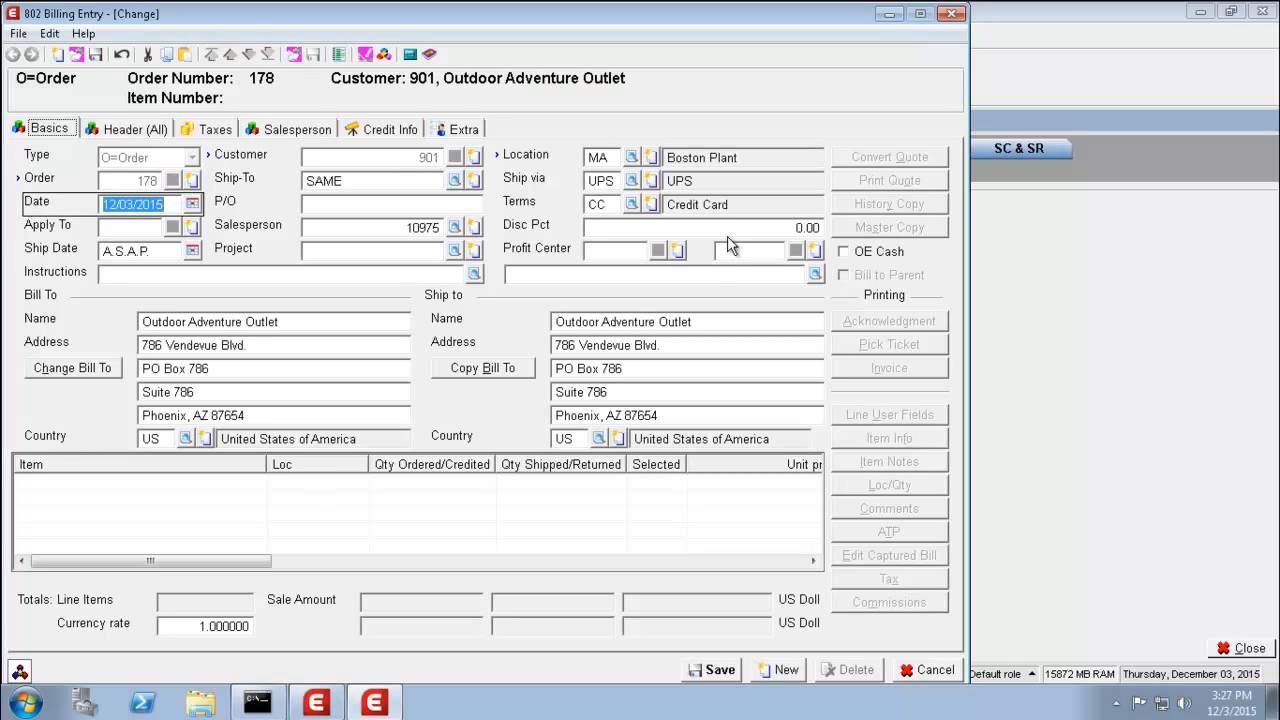
key("Return")
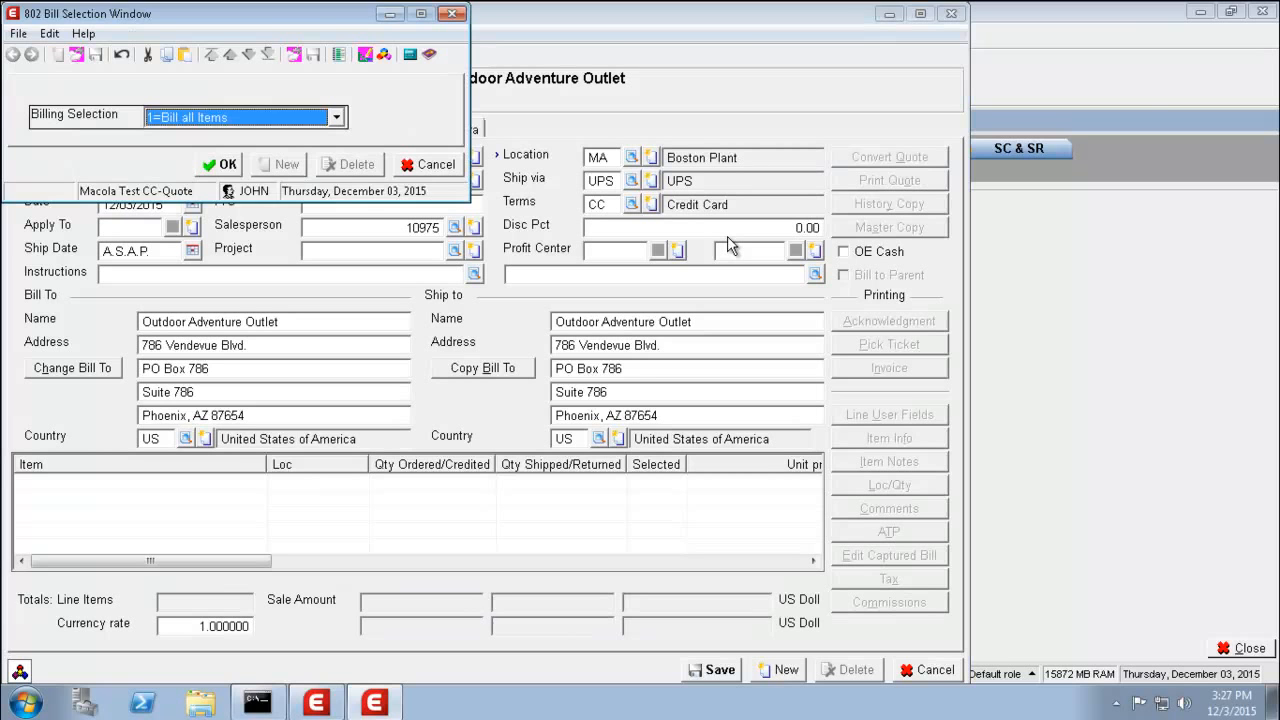
key("Return")
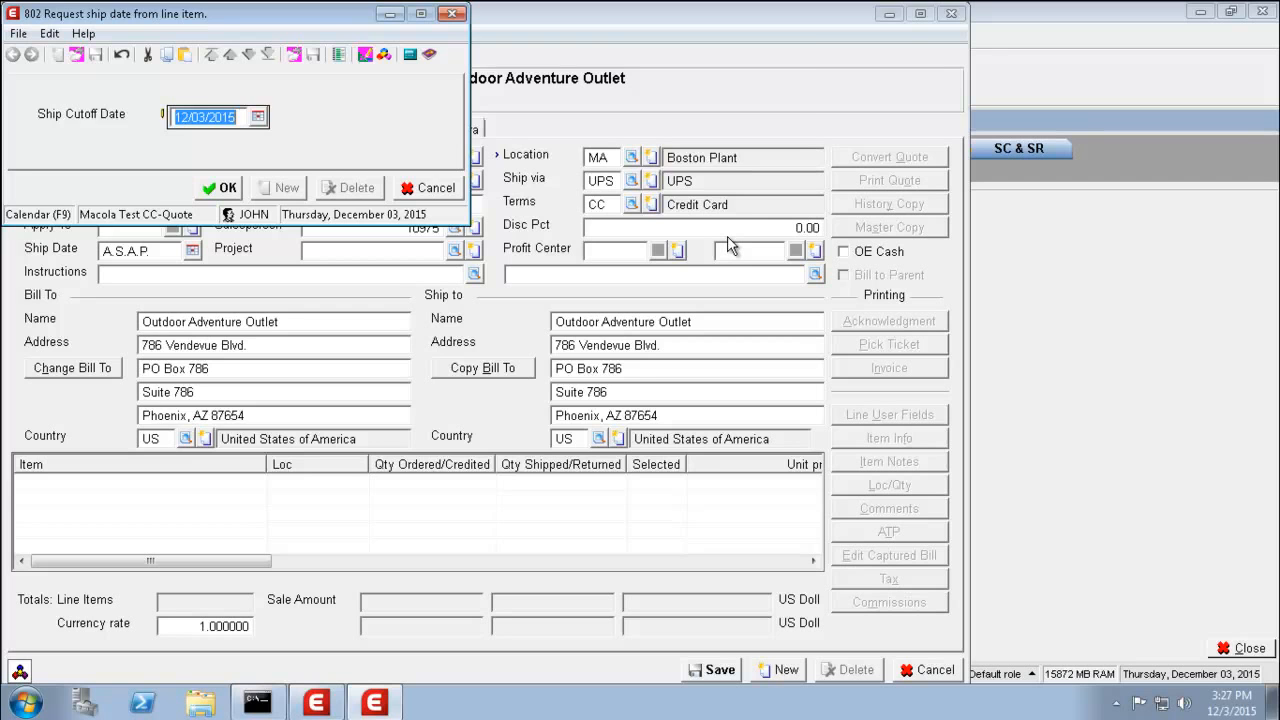
key("Return")
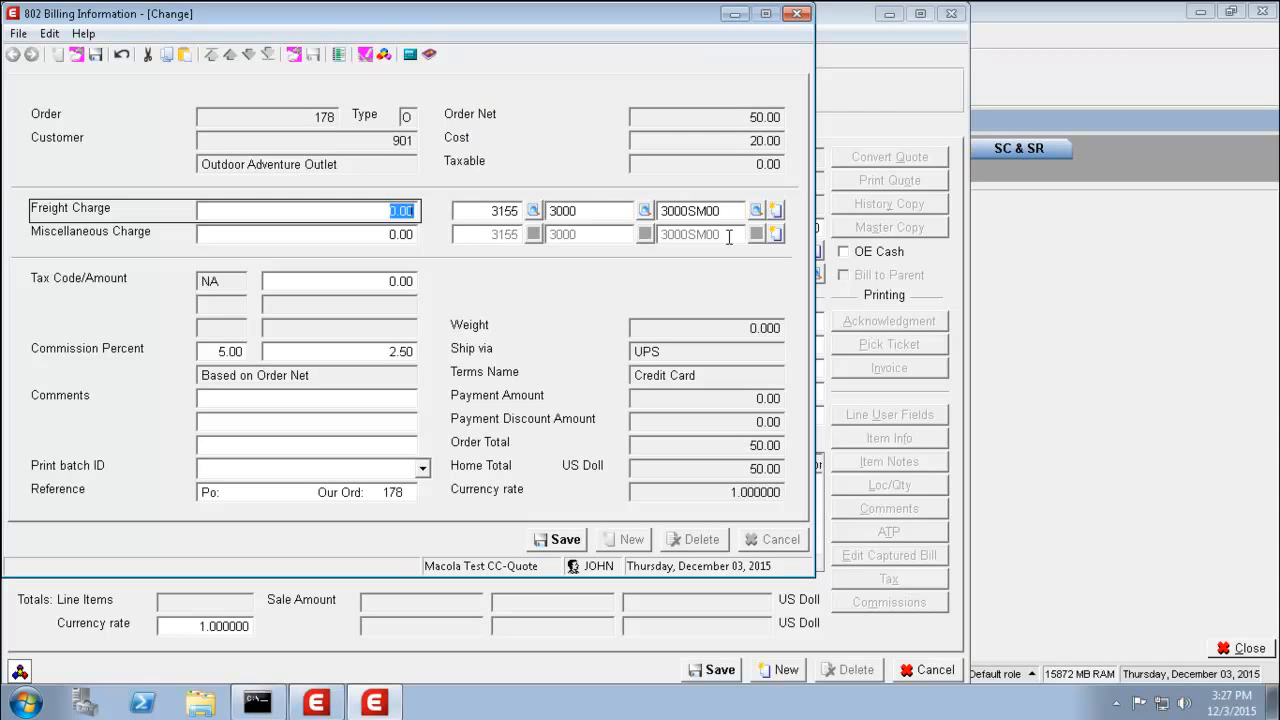
key("Return")
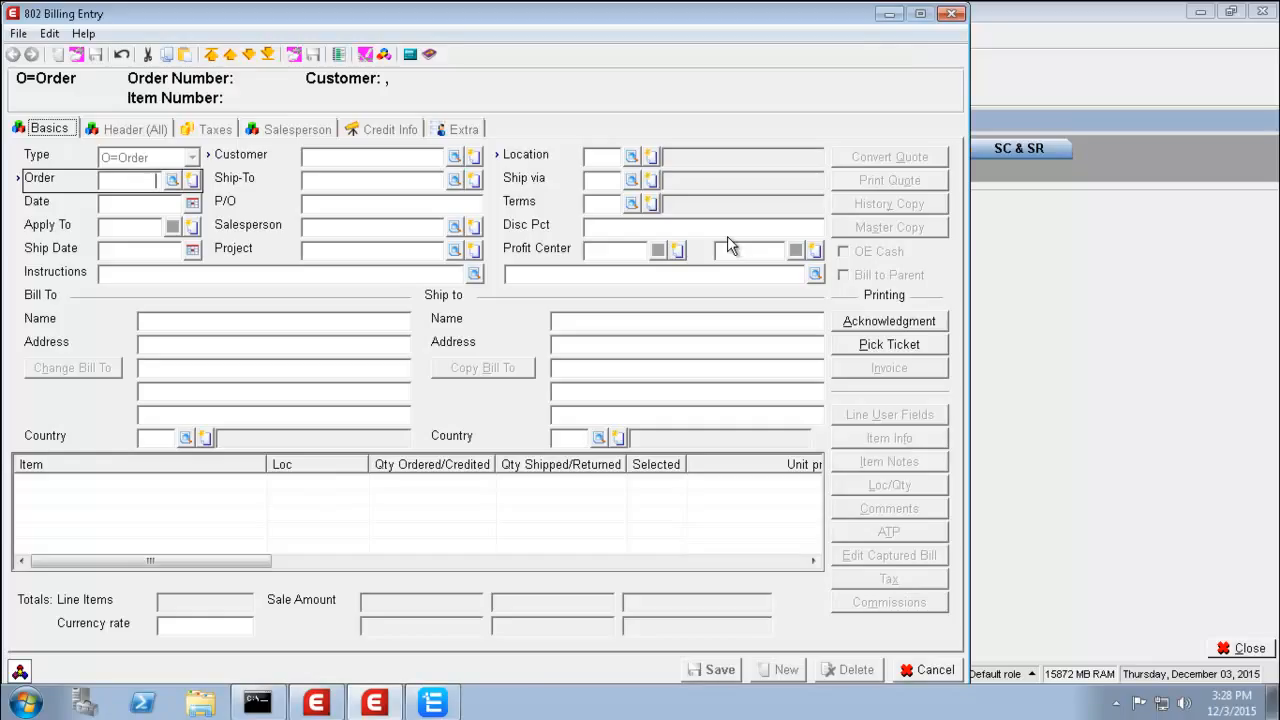
- Capture order 178's pre-authorized 50.00 card charge in the card processing utility
left_click(433, 705)
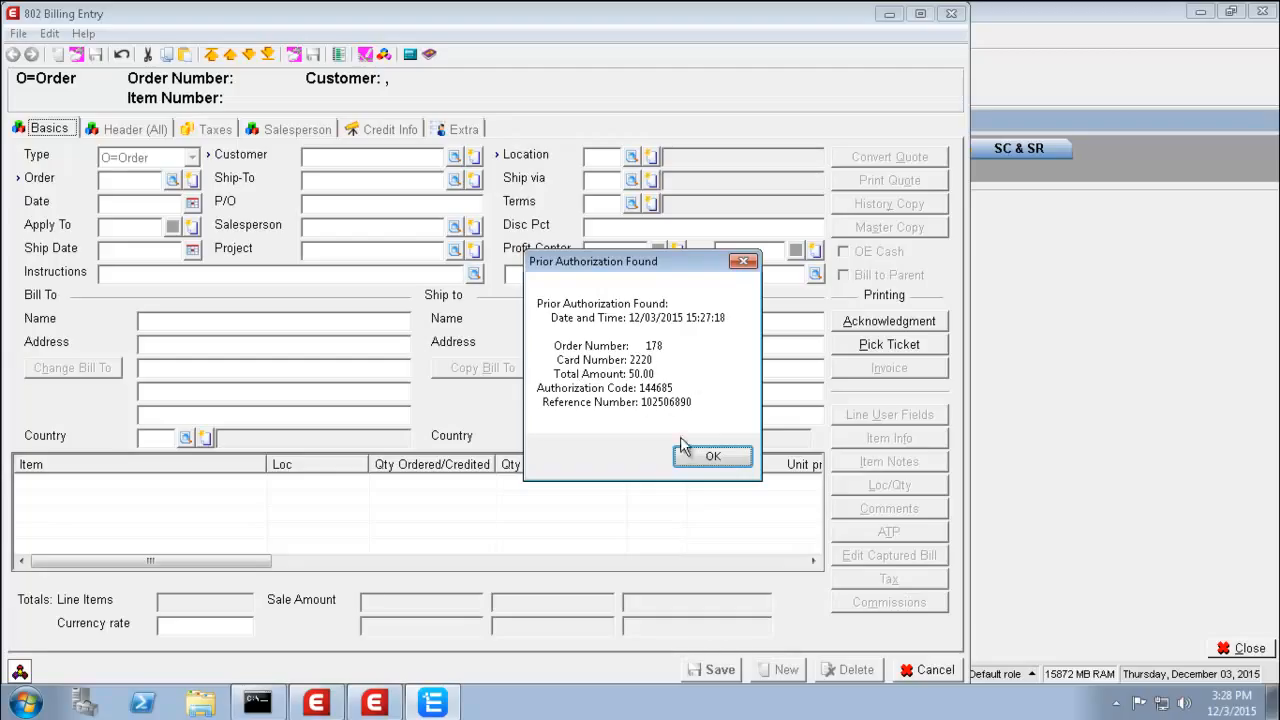
left_click(712, 458)
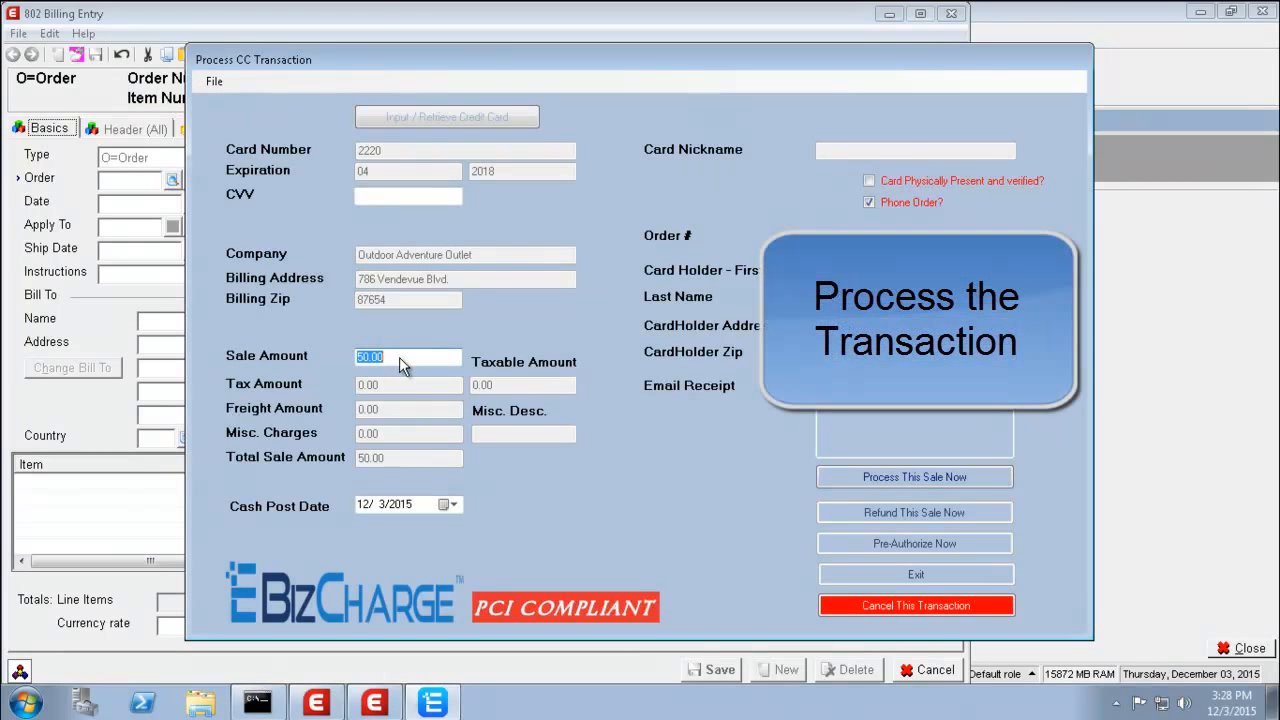
left_click(888, 482)
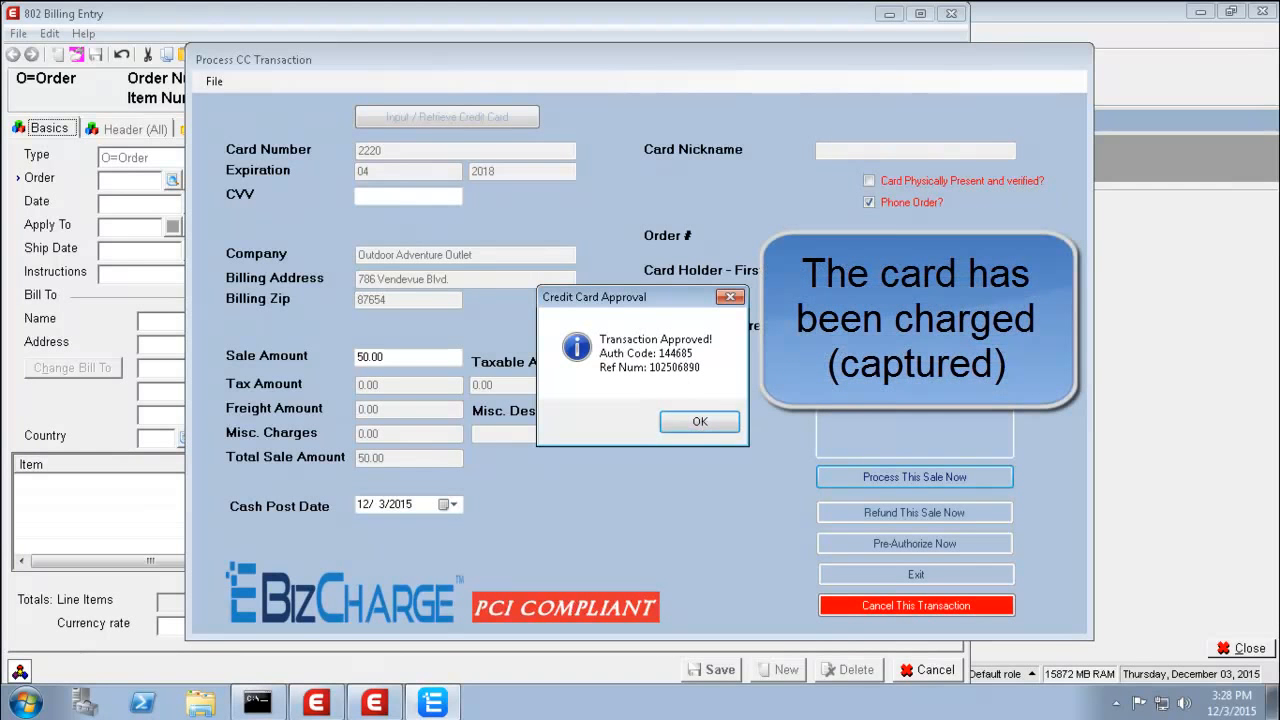
left_click(701, 419)
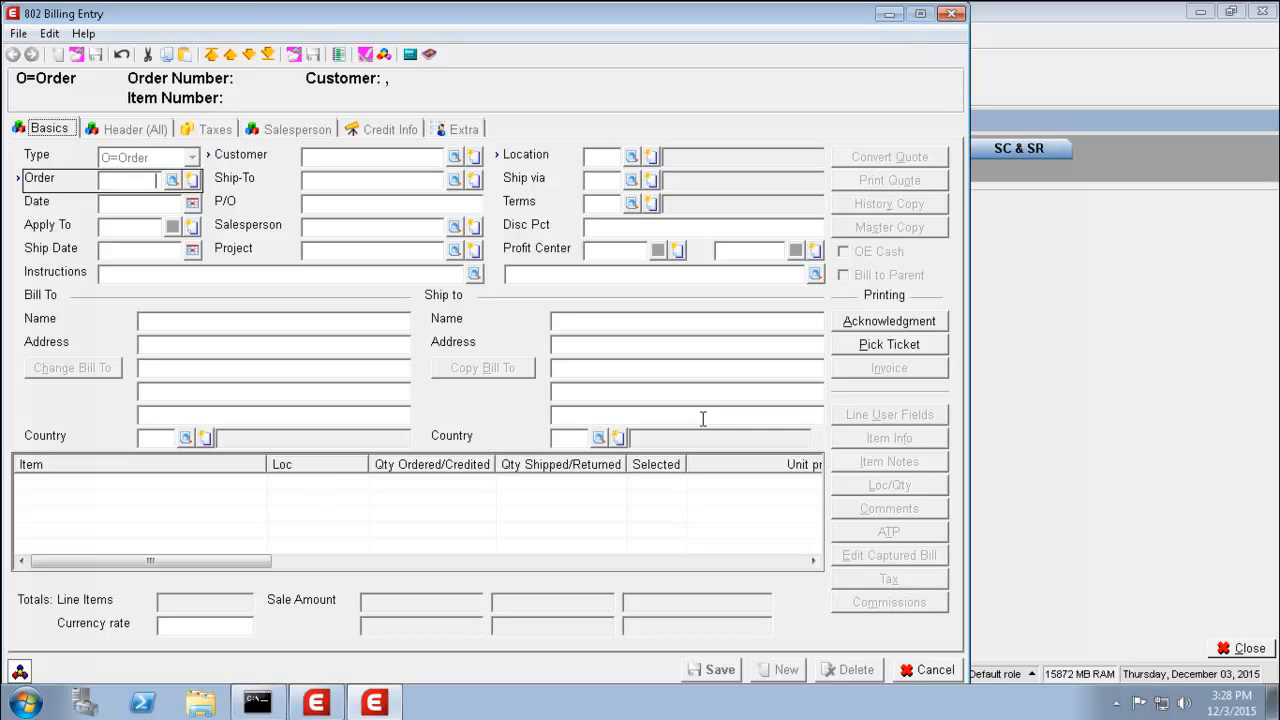
- Close Billing Entry and start a new sales order of type I=Invoice
left_click(925, 672)
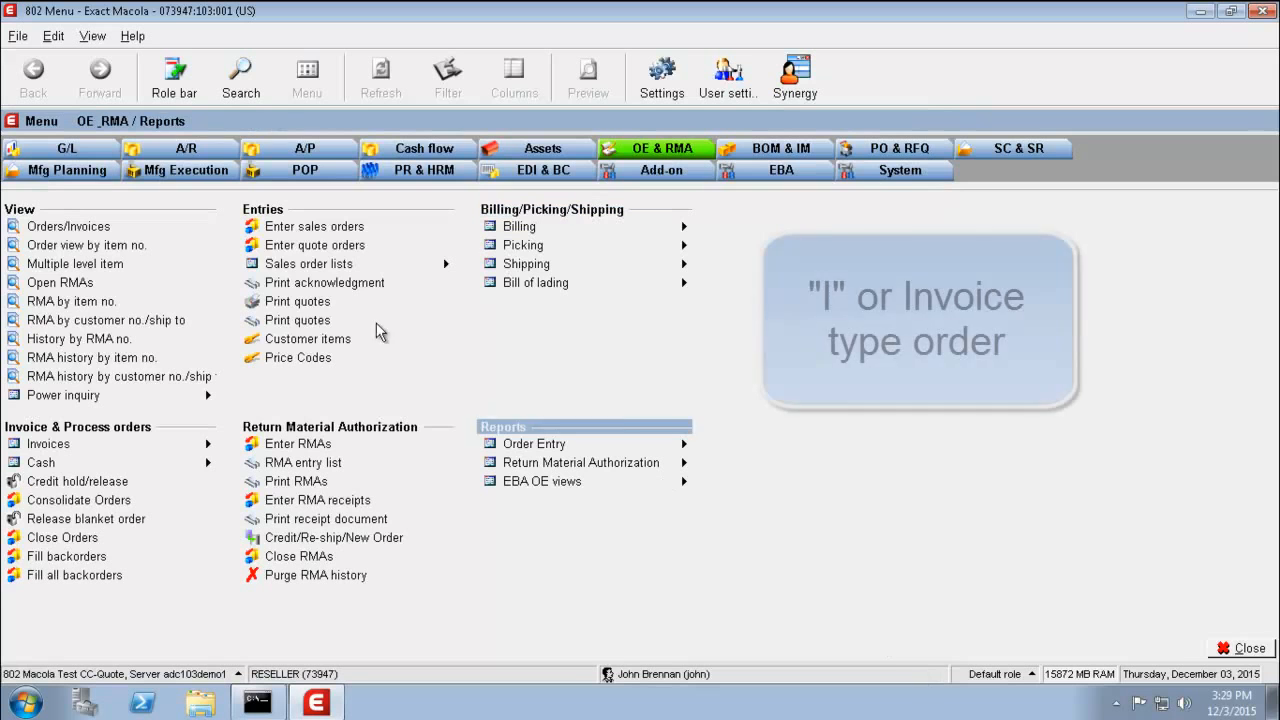
left_click(255, 229)
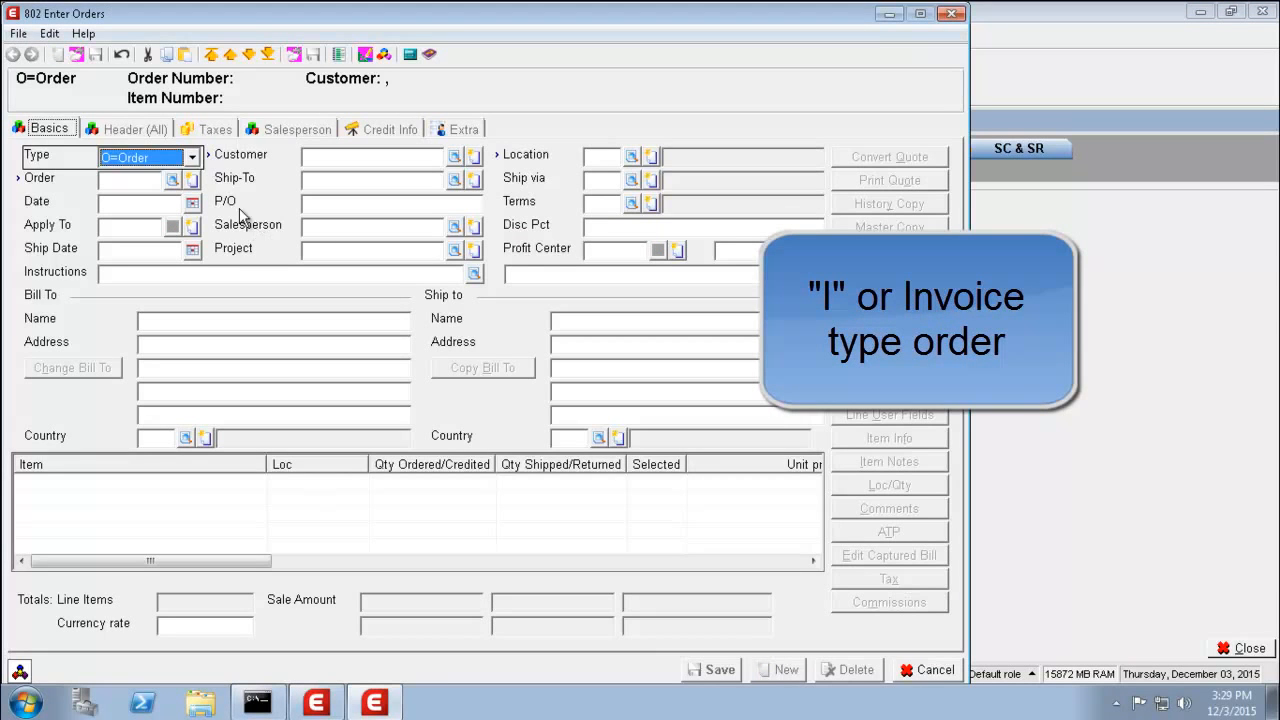
left_click(192, 158)
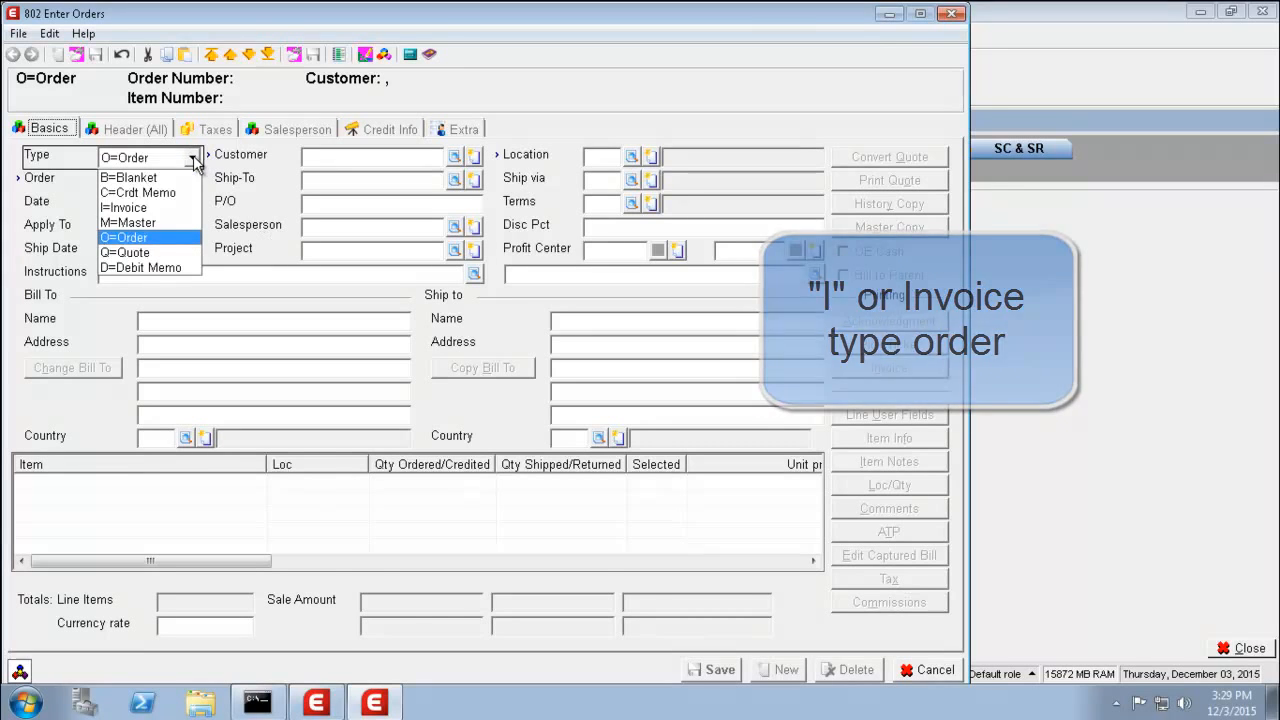
left_click(143, 207)
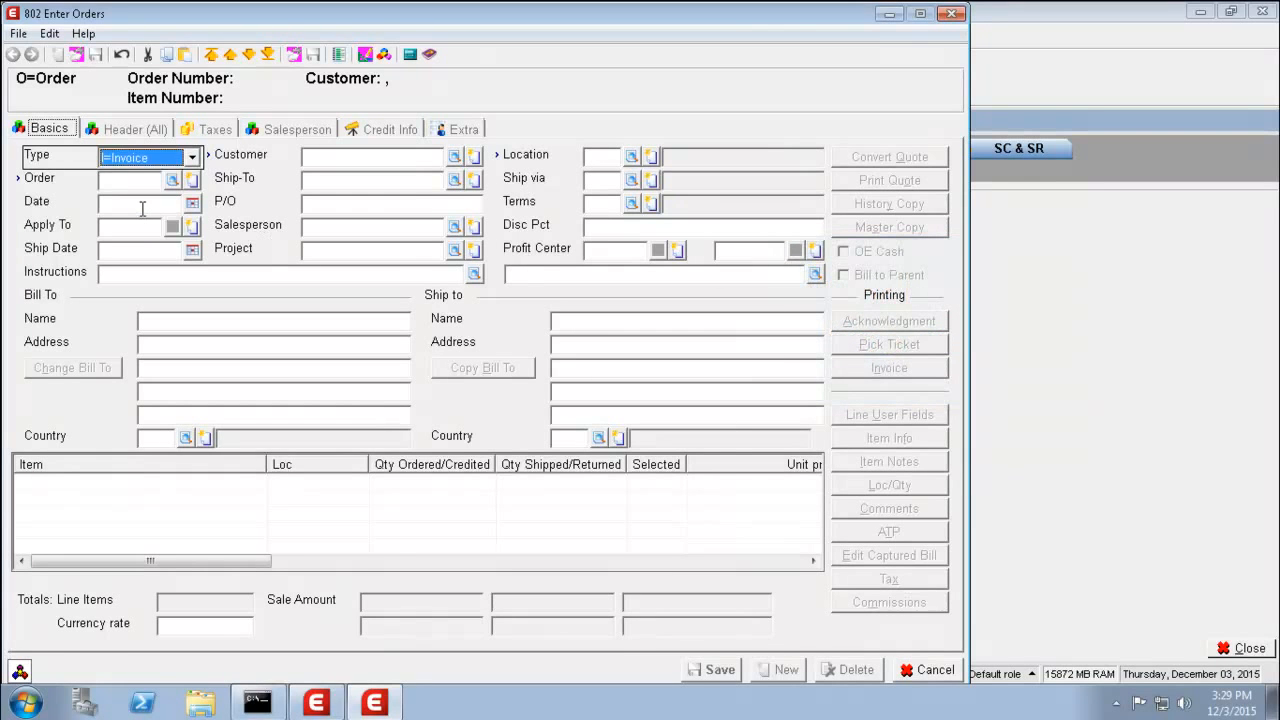
- Fill order 179's header: customer 902 Bike O'Rama, ship-to SAME, terms CC
key("Tab")
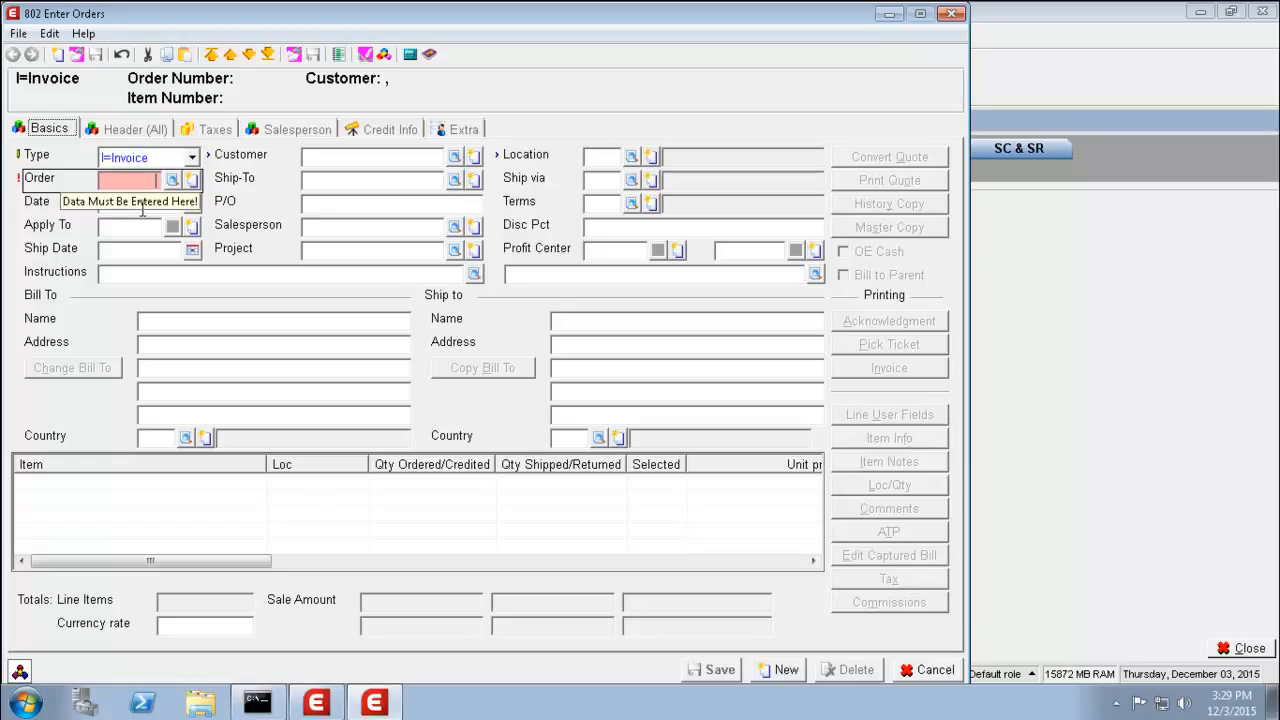
key("Tab")
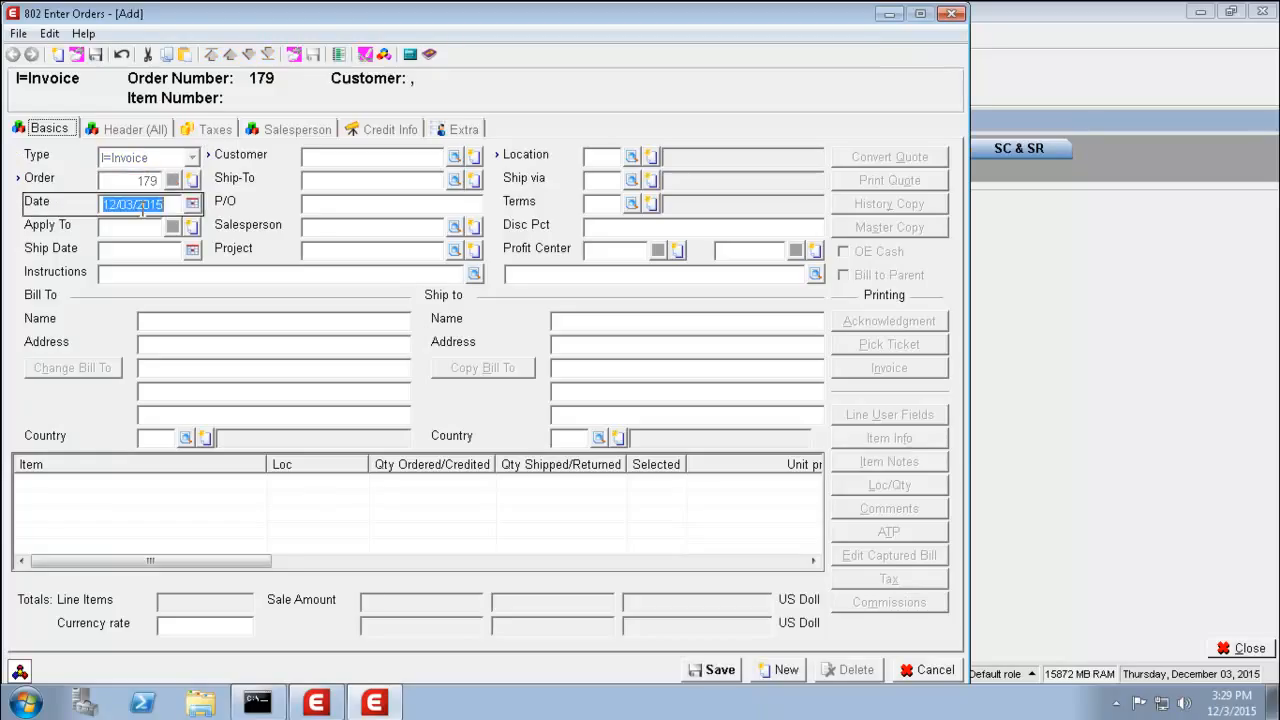
key("Tab")
key("Tab")
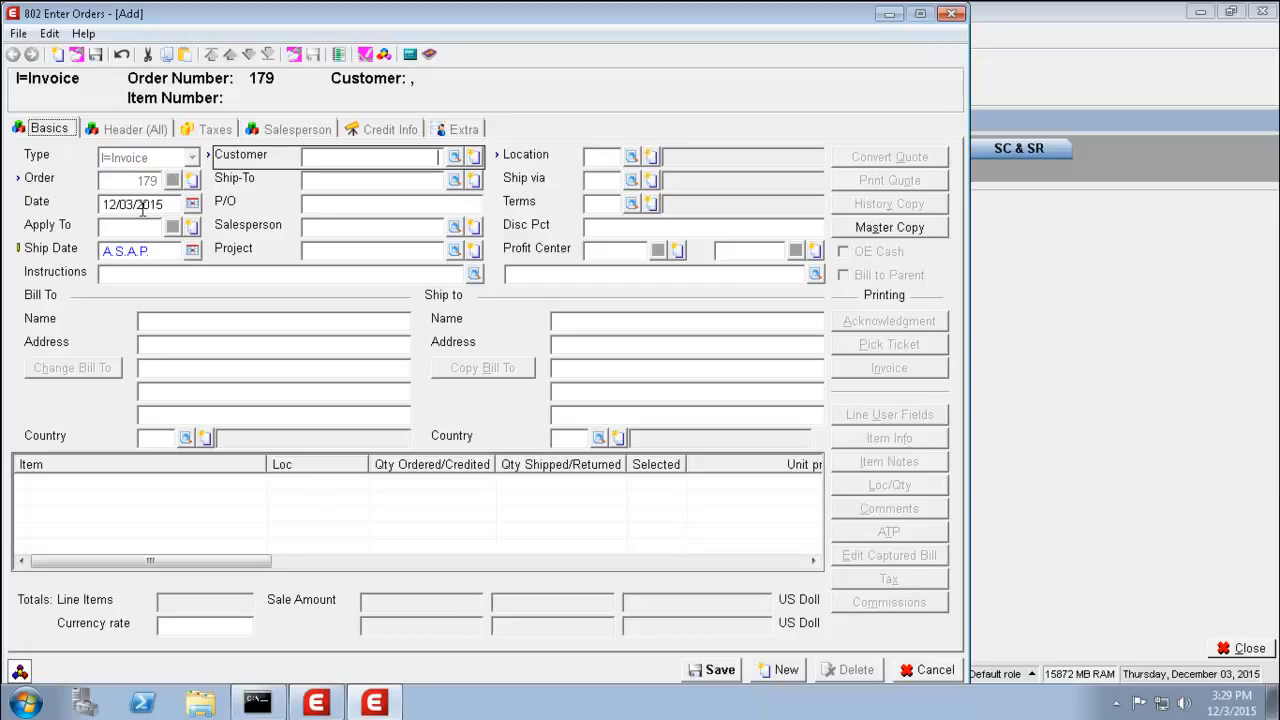
type("902")
key("Tab")
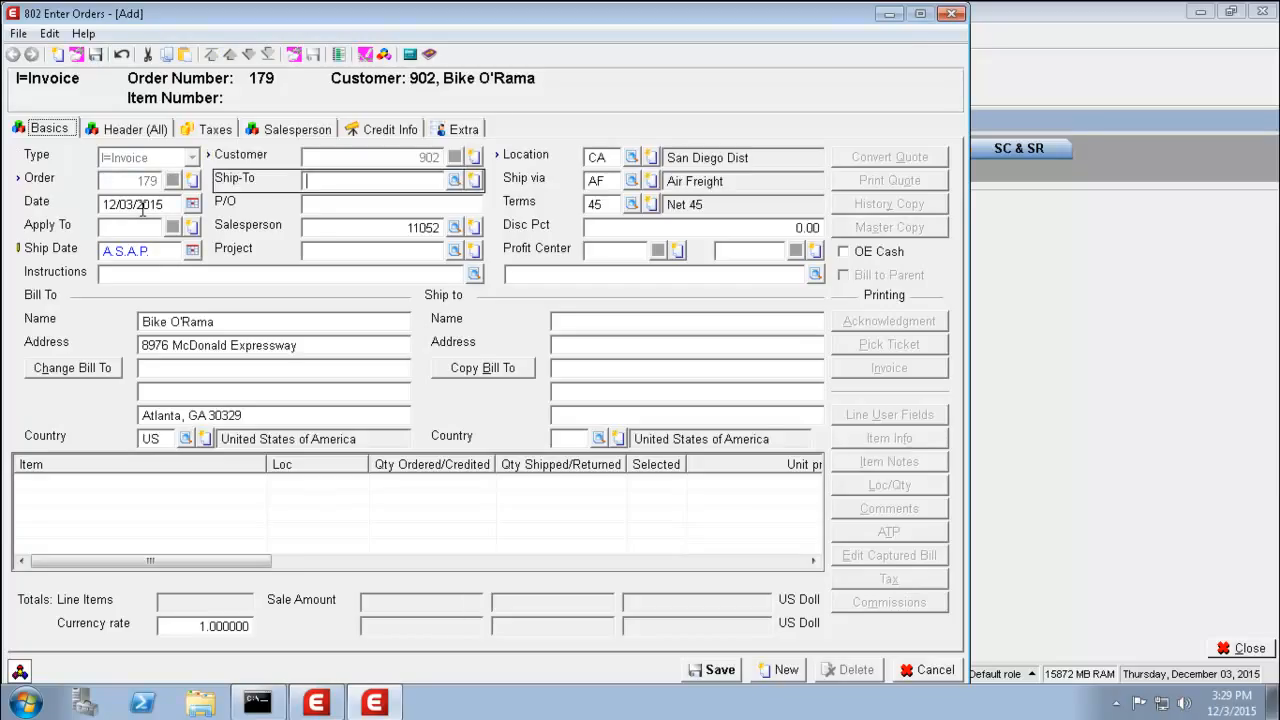
key("Tab")
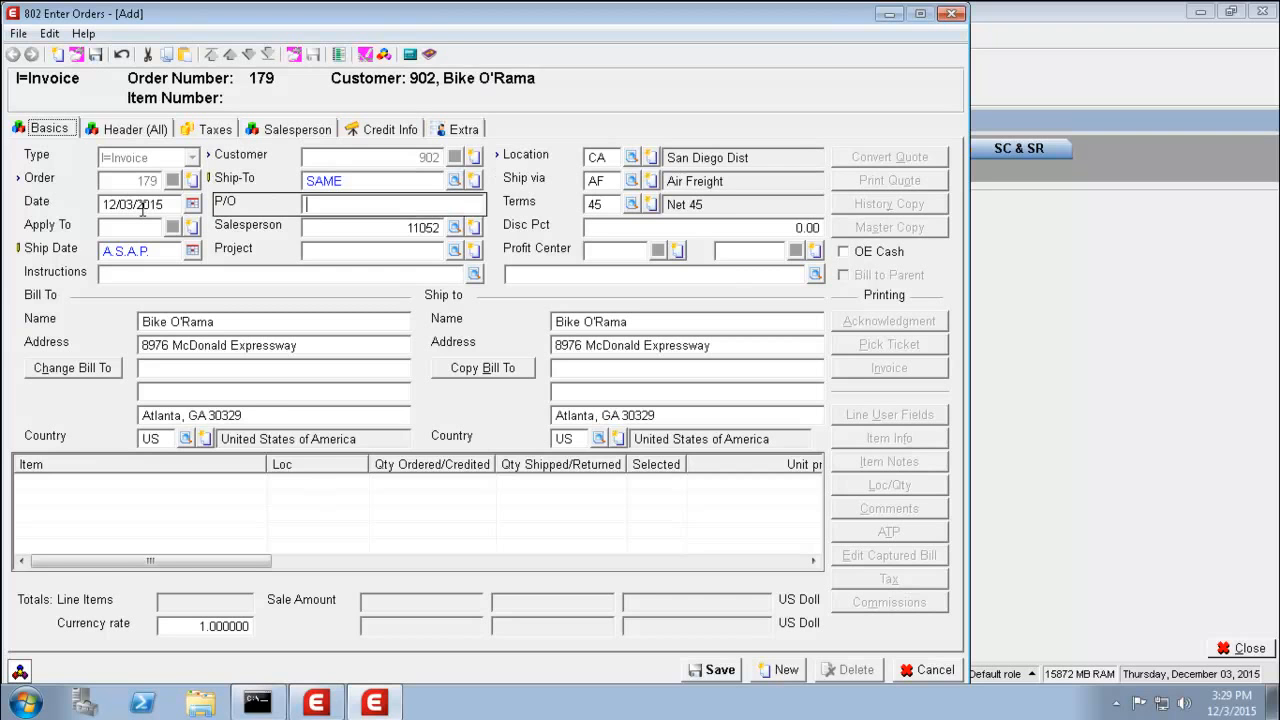
key("Tab")
key("Tab")
key("Tab")
key("Tab")
key("Tab")
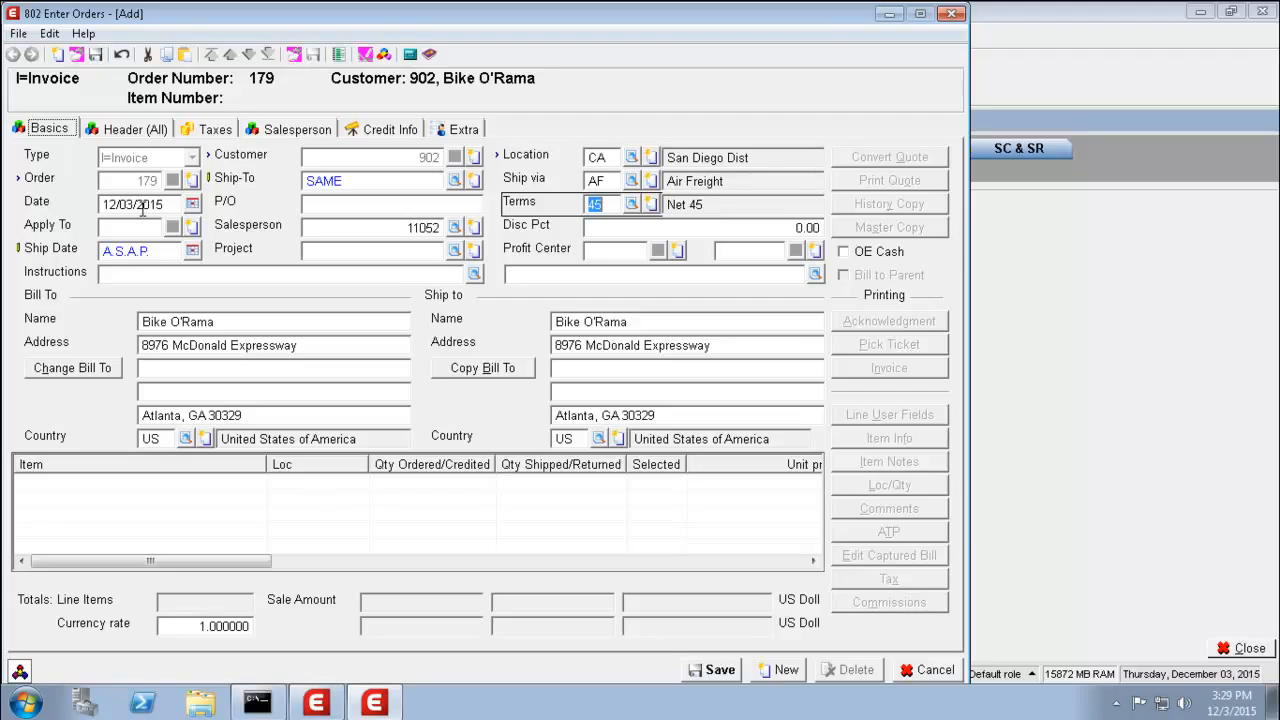
type("CC")
key("Tab")
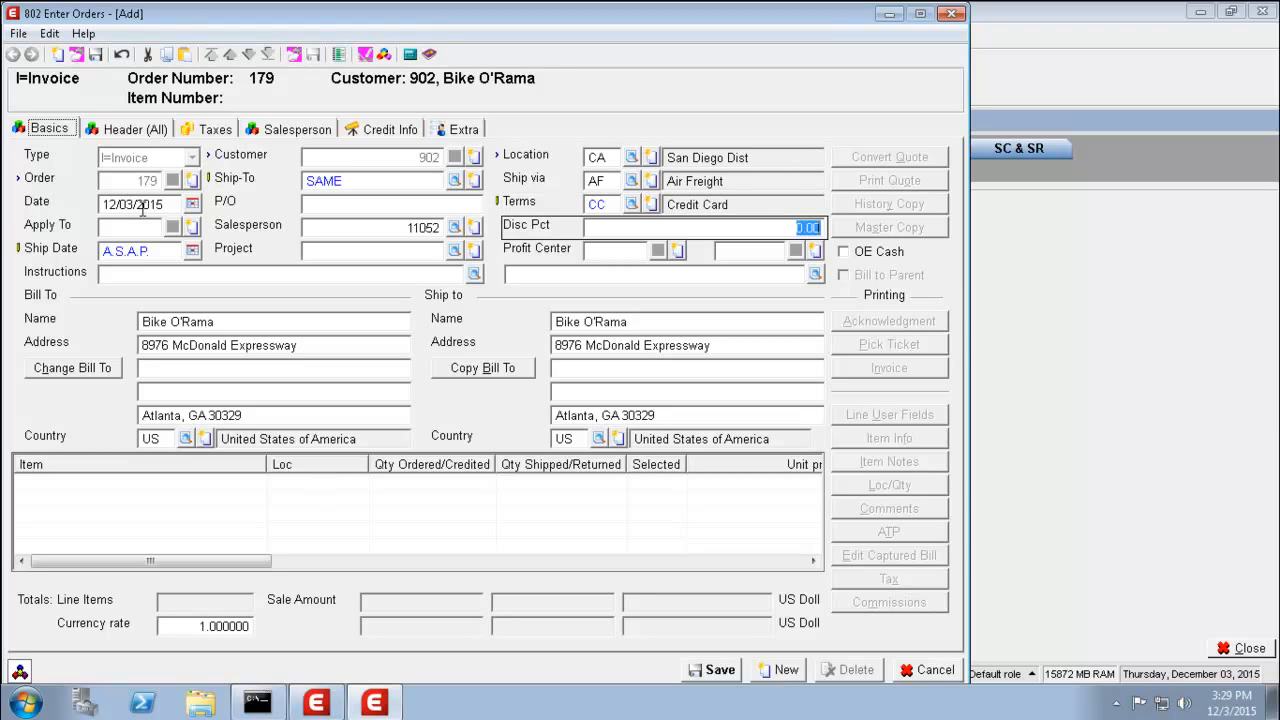
key("Tab")
key("Tab")
key("Tab")
key("Tab")
key("Tab")
key("Tab")
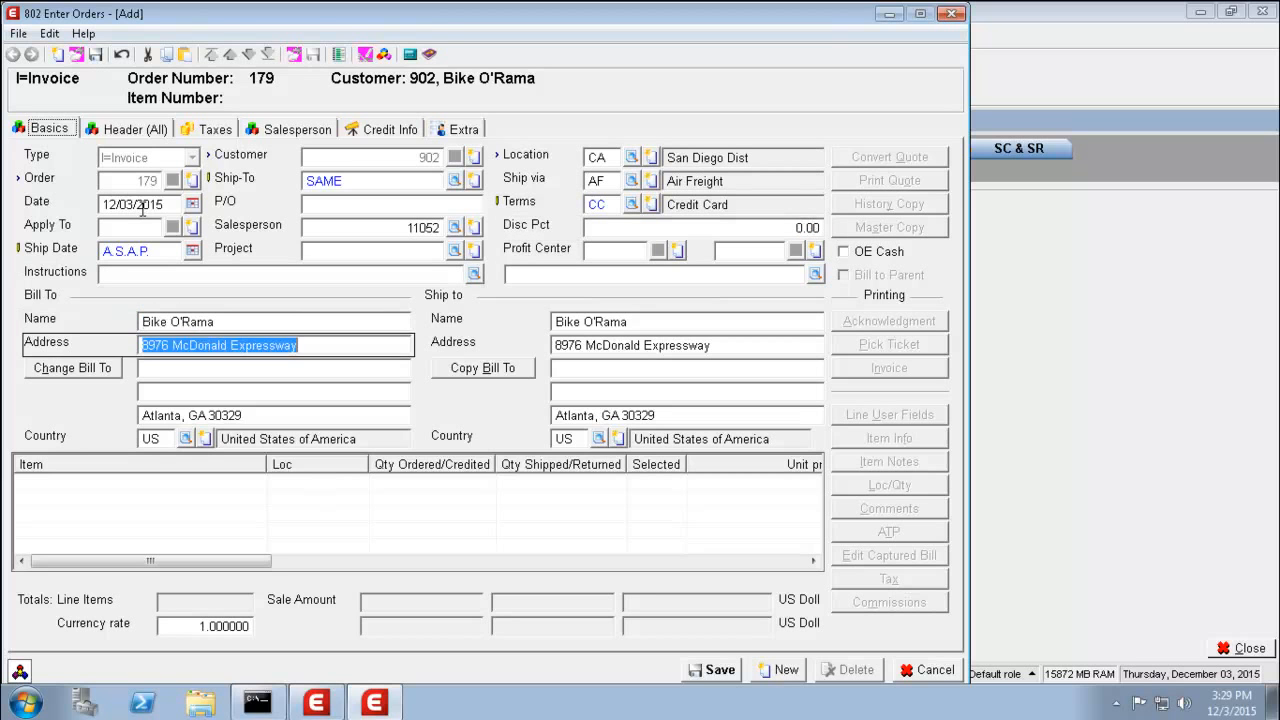
key("Tab")
key("Tab")
key("Tab")
key("Tab")
key("Tab")
key("Tab")
key("Tab")
key("Tab")
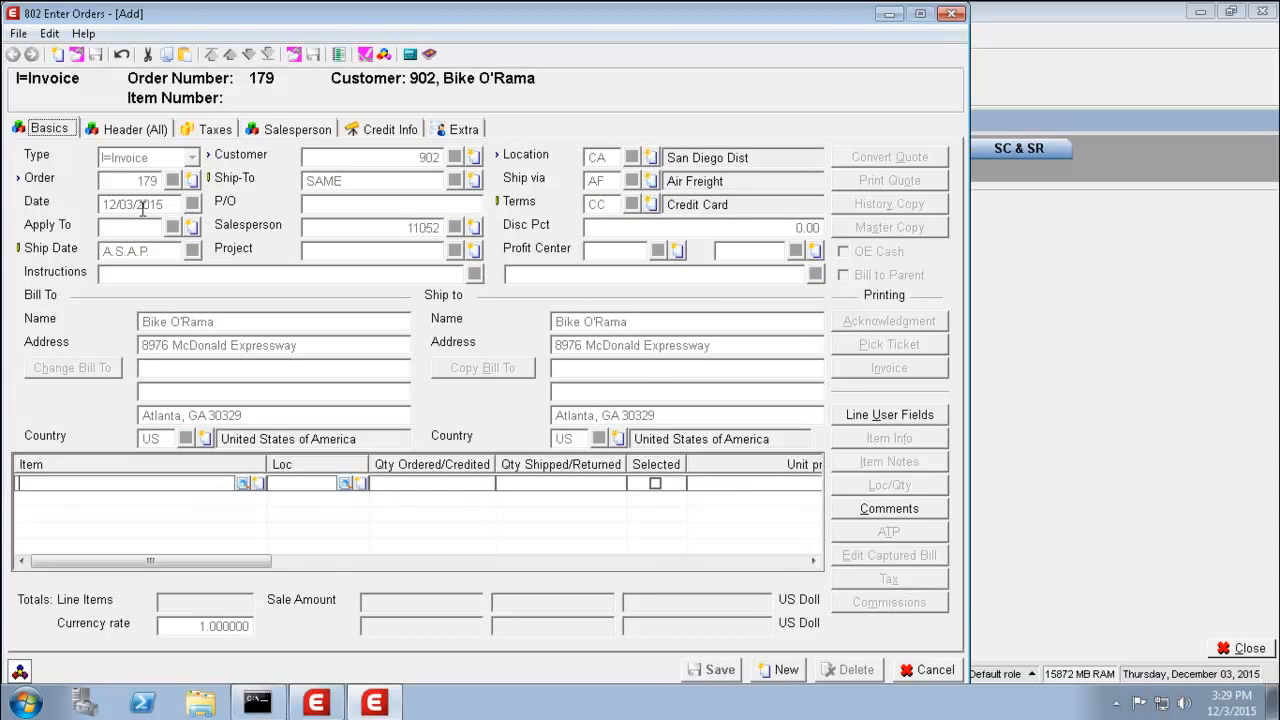
- Add one BIKEAS at location CA, quantity 1, priced 1,495.00
type("BIKEAS")
key("Tab")
key("Tab")
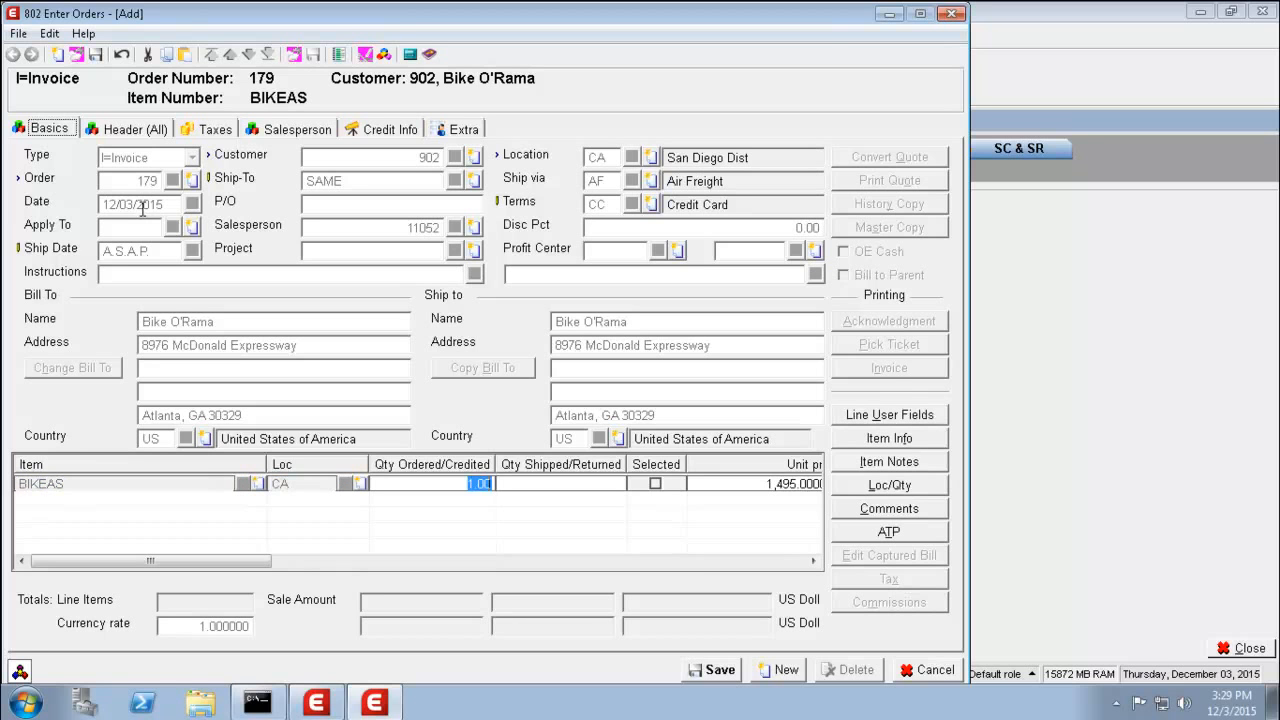
key("Tab")
key("Return")
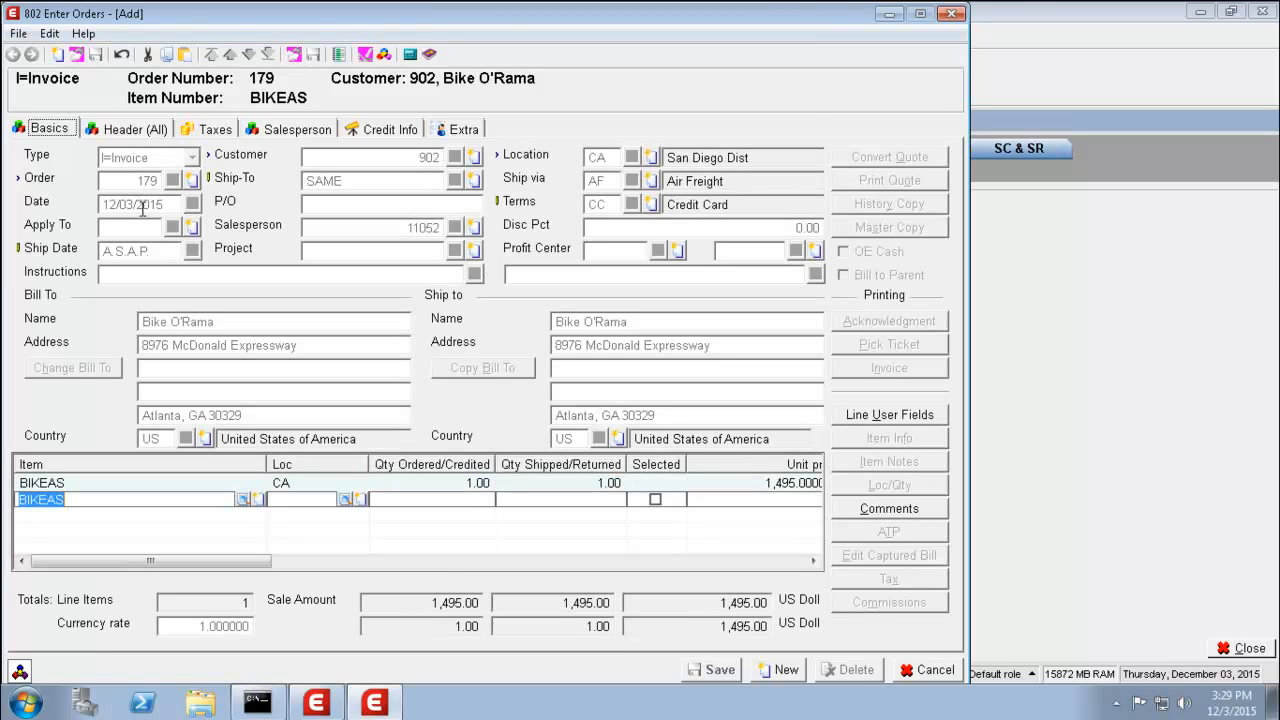
key("Escape")
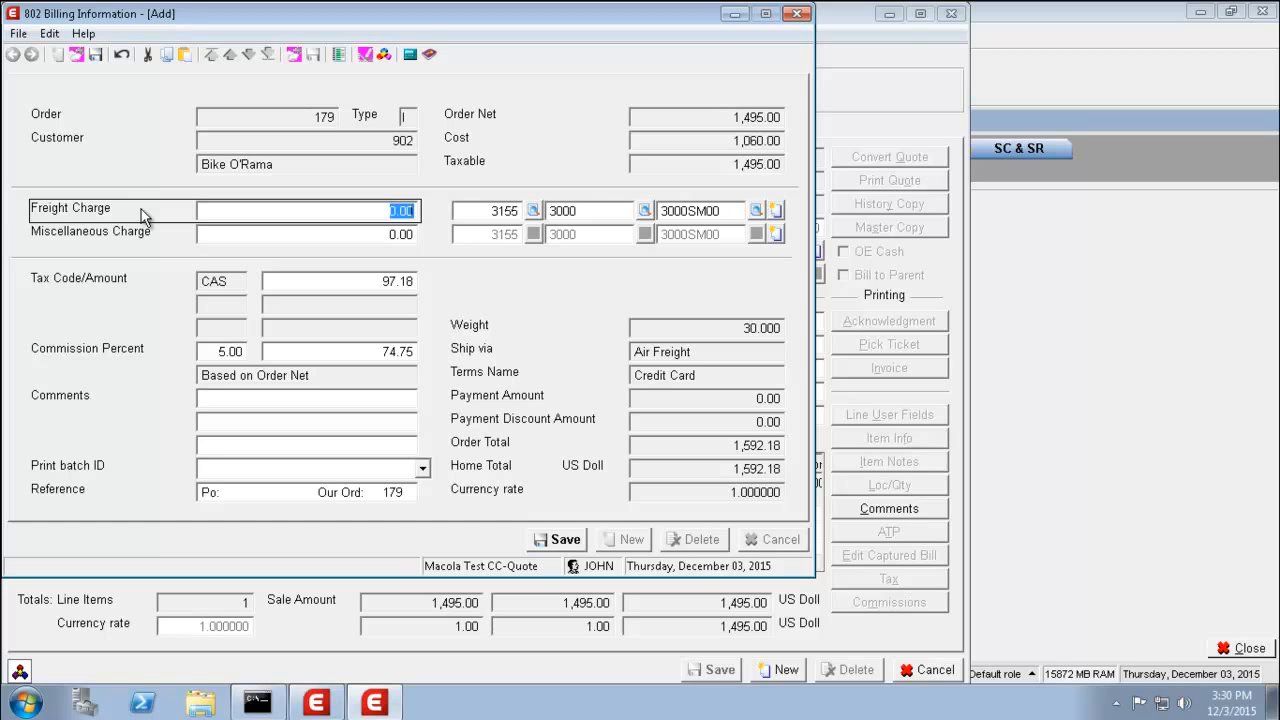
- Save billing information and pay order 179's 1,592.18 total with the saved Visa card
key("Return")
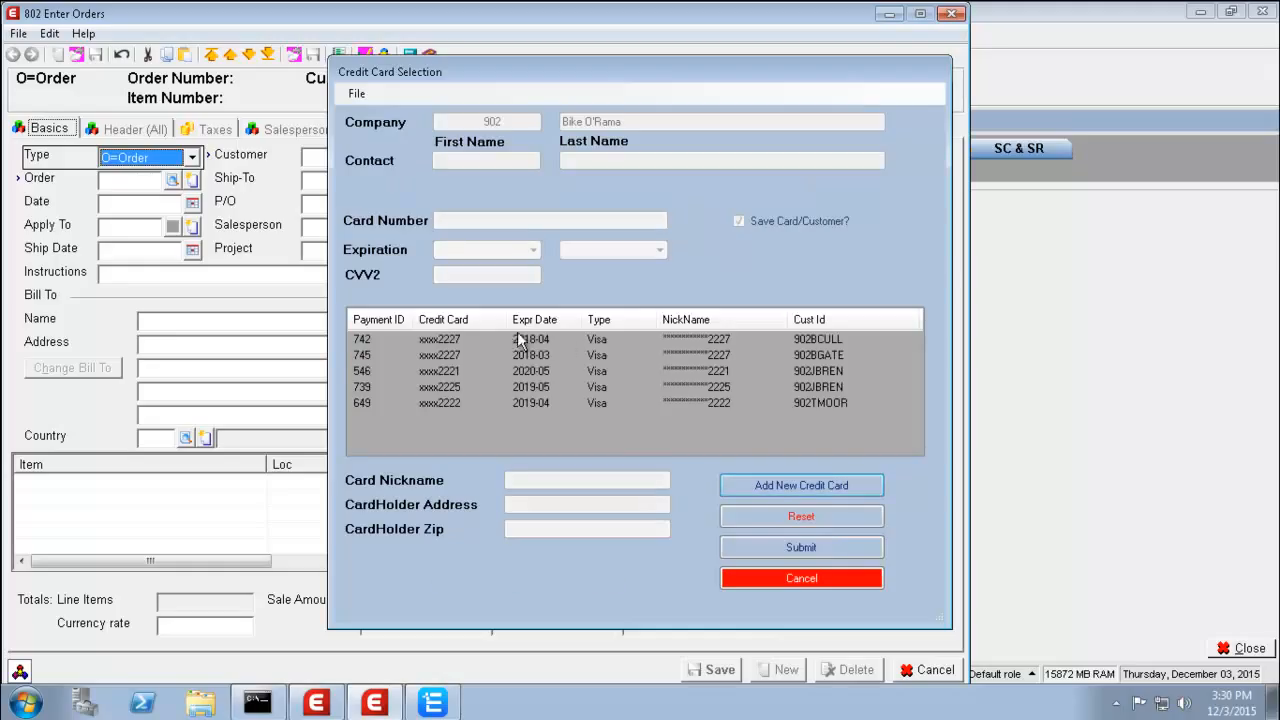
left_click(718, 340)
left_click(771, 547)
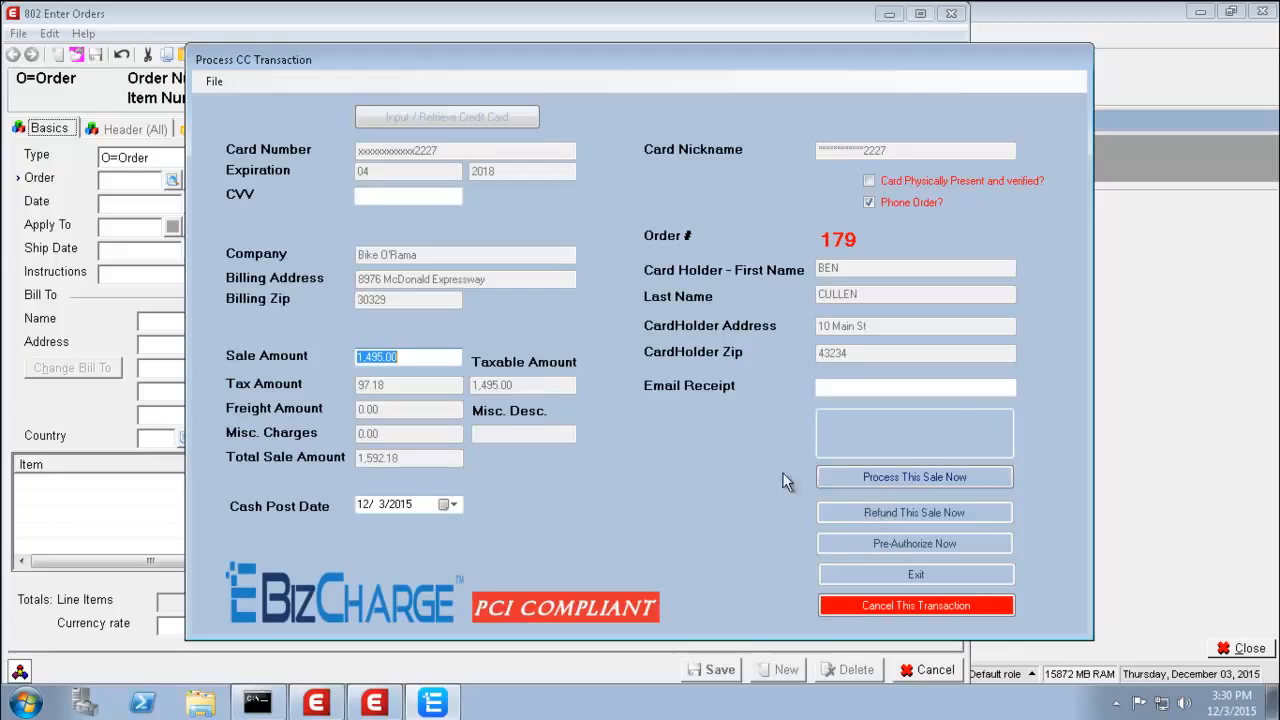
- Process the 1,495.00 card sale for order 179 and accept the Transaction Approved confirmation
left_click(869, 479)
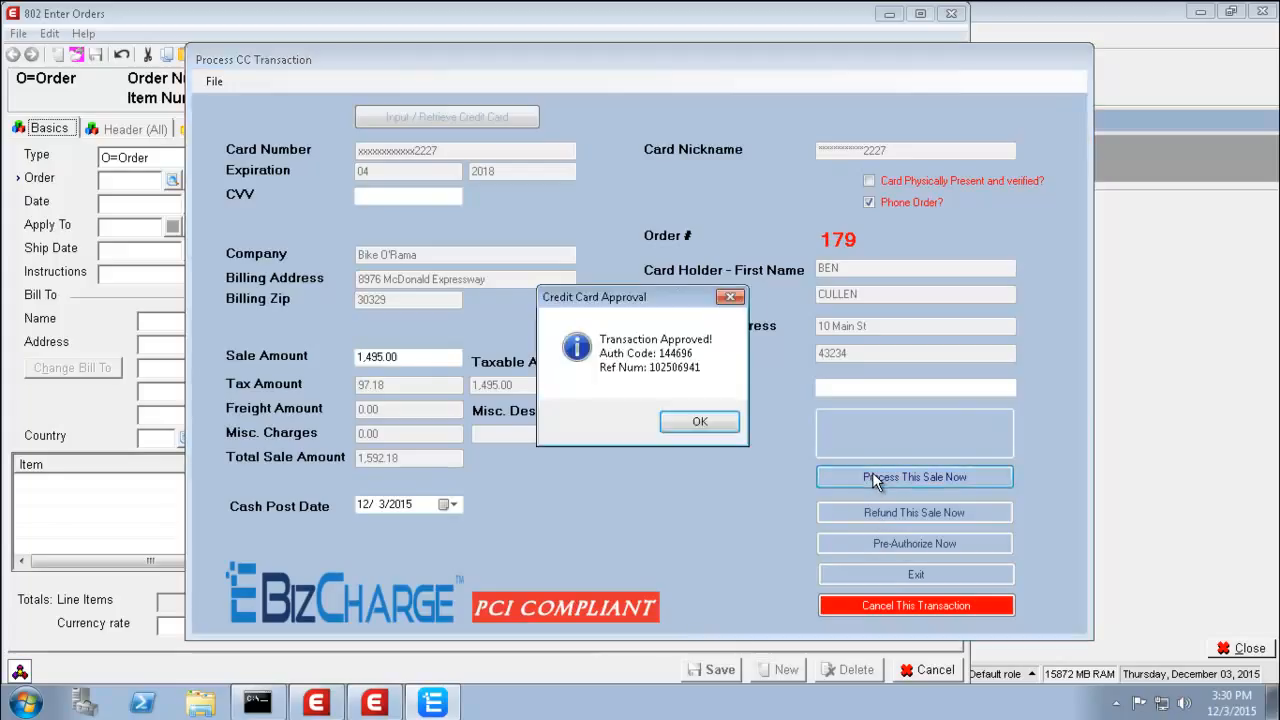
left_click(700, 422)
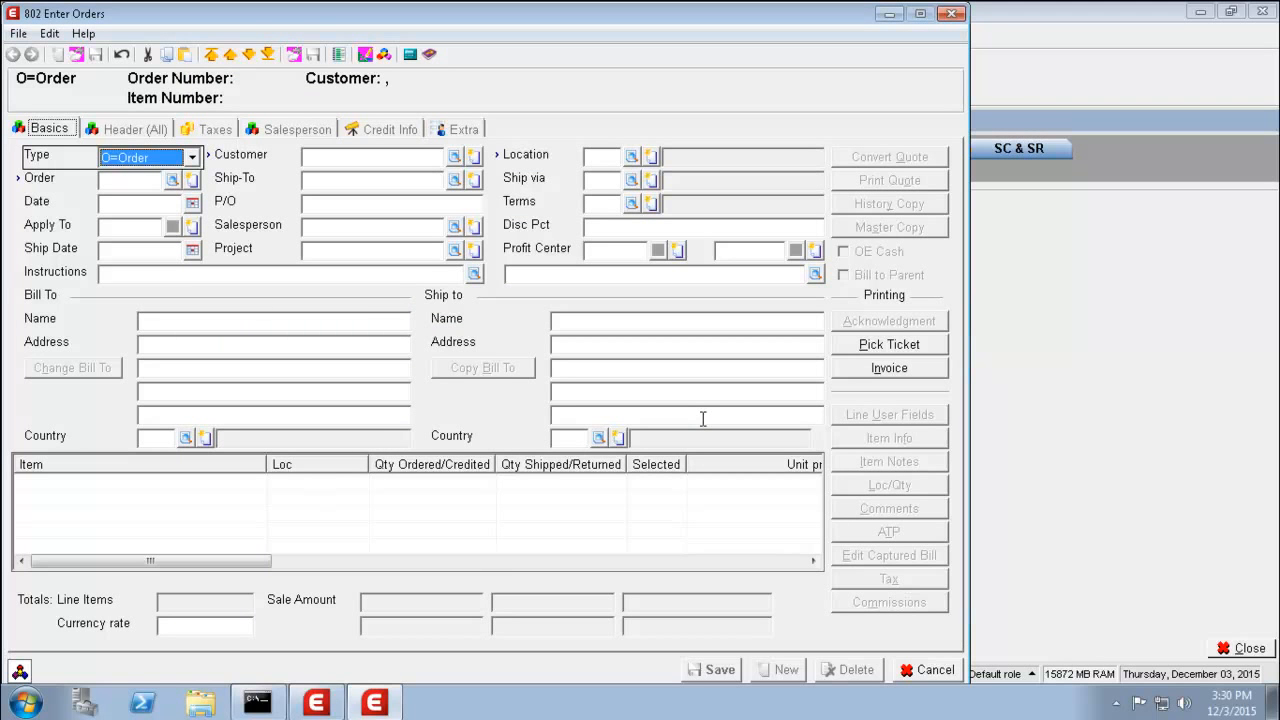
- Start credit memo 180 dated today for customer 901, shipping to the billing address
left_click(192, 160)
left_click(143, 194)
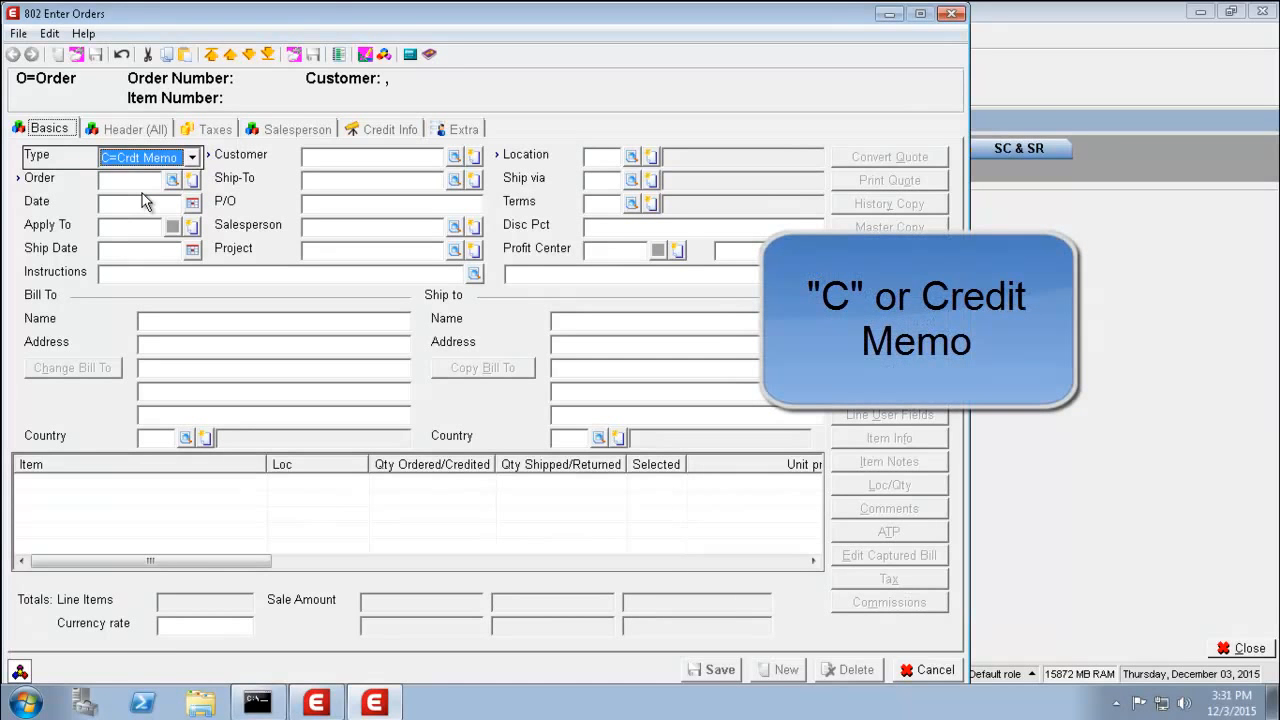
key("Tab")
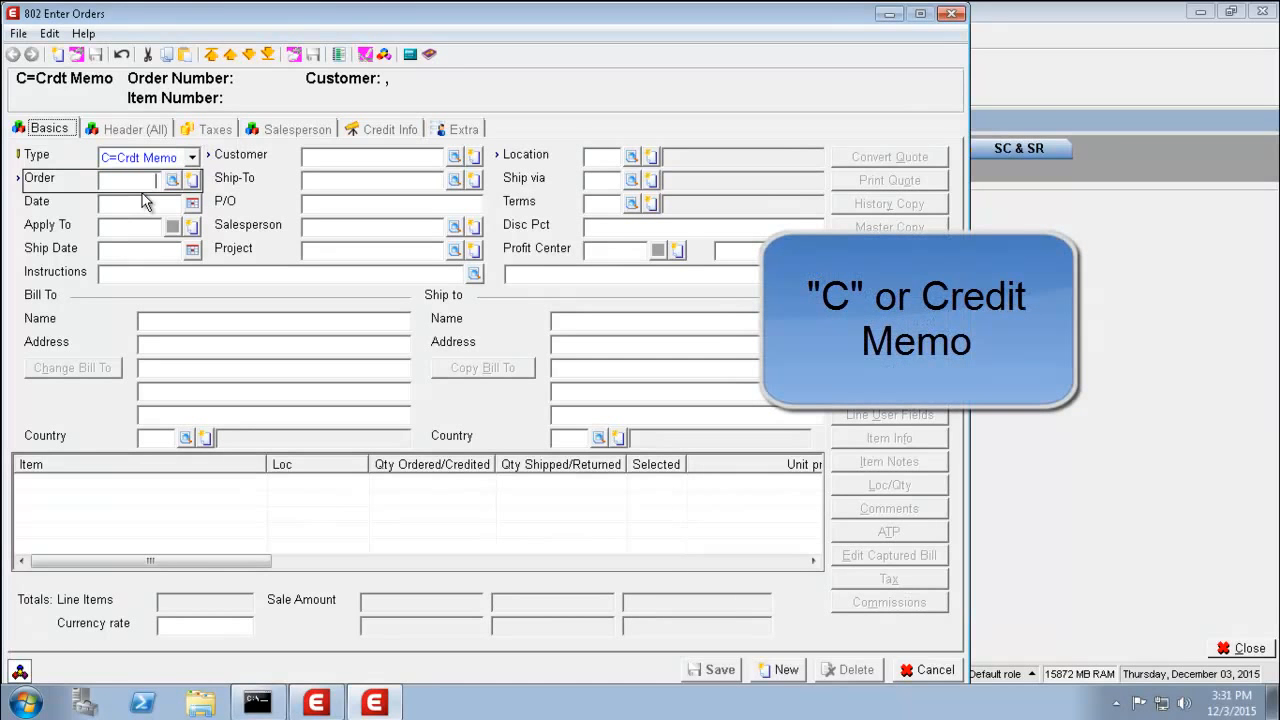
key("Tab")
key("Tab")
key("Tab")
key("Tab")
type("901")
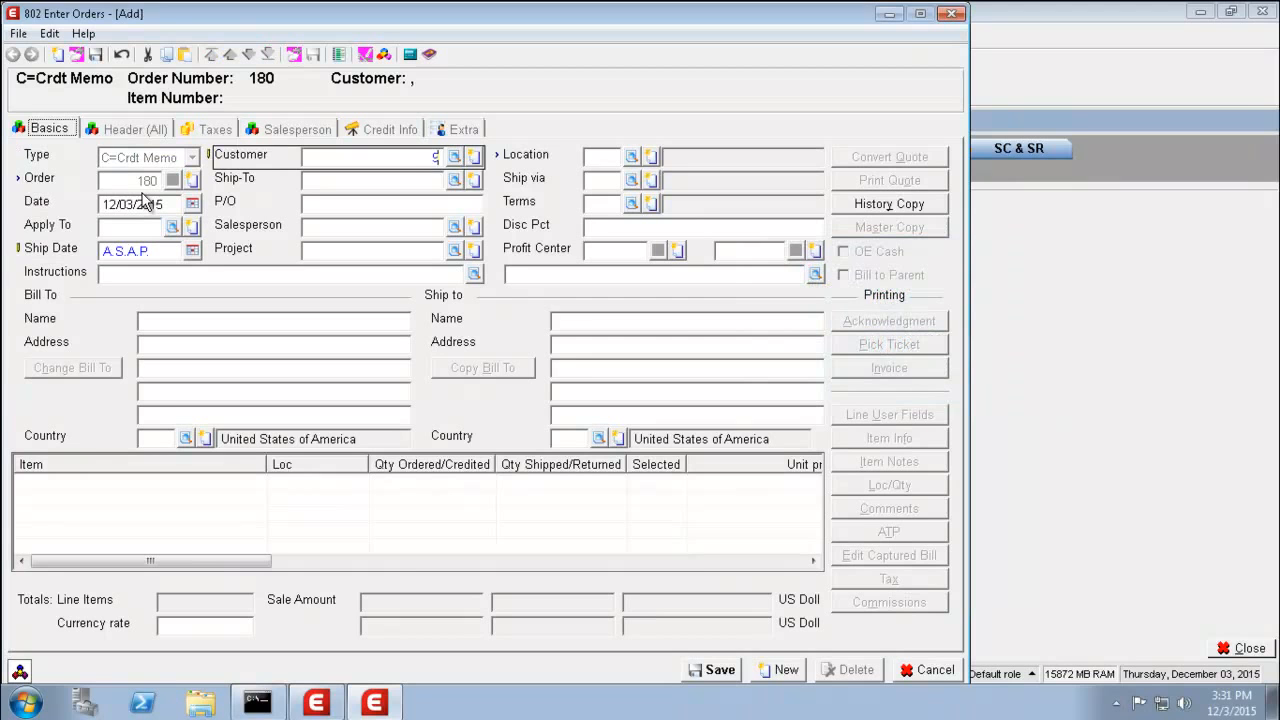
key("Tab")
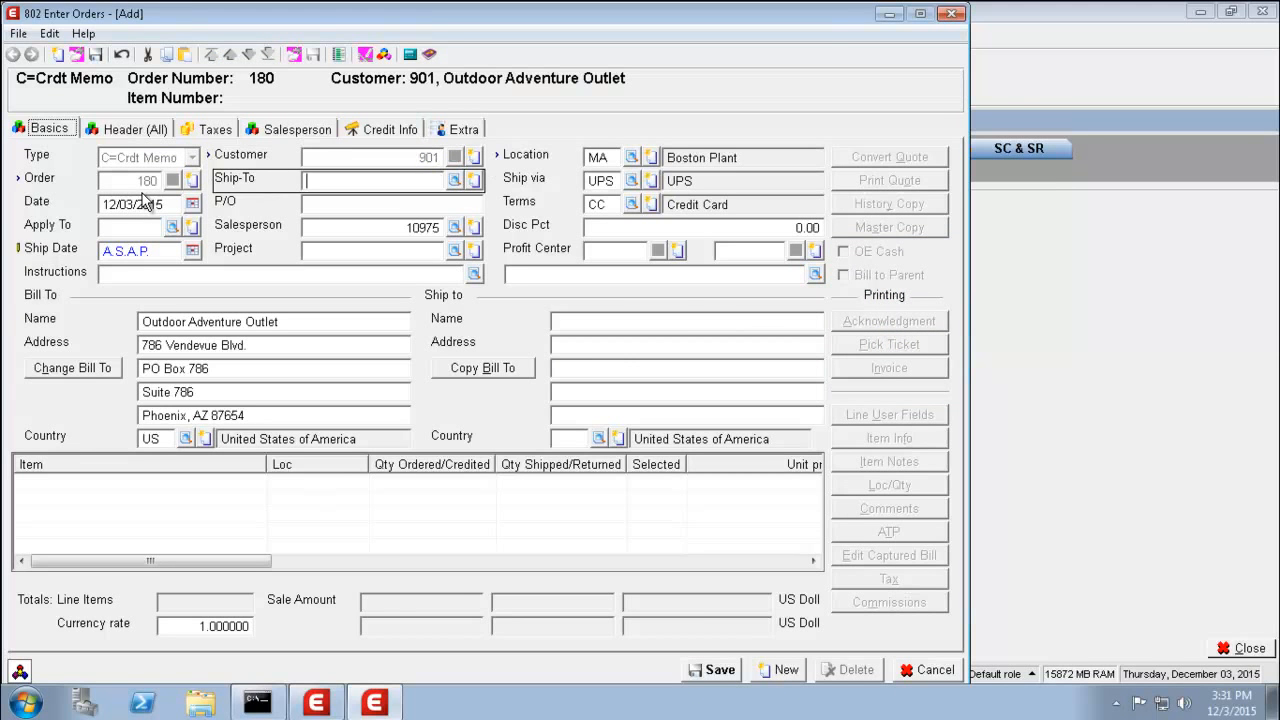
key("Tab")
key("Tab")
key("Tab")
key("Tab")
key("Tab")
key("Tab")
key("Tab")
key("Tab")
key("Tab")
key("Tab")
key("Tab")
key("Tab")
key("Tab")
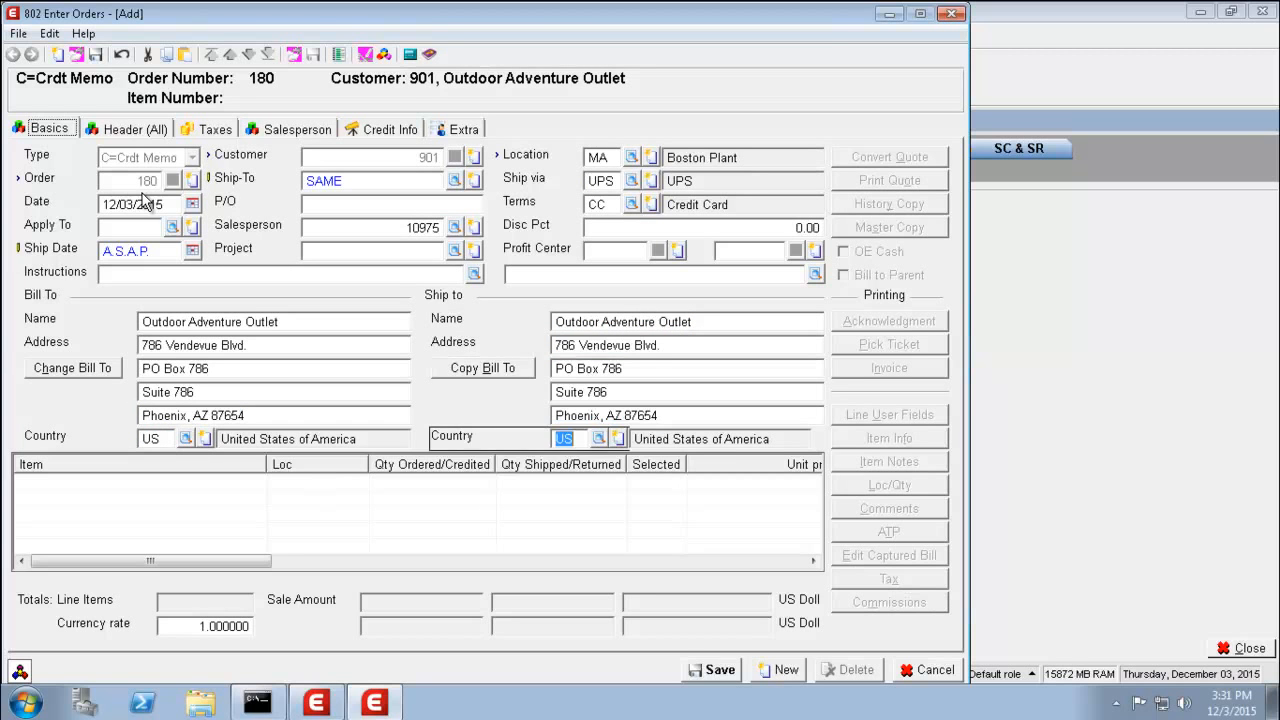
- Enter item BCABLE on the credit memo's first line
key("Tab")
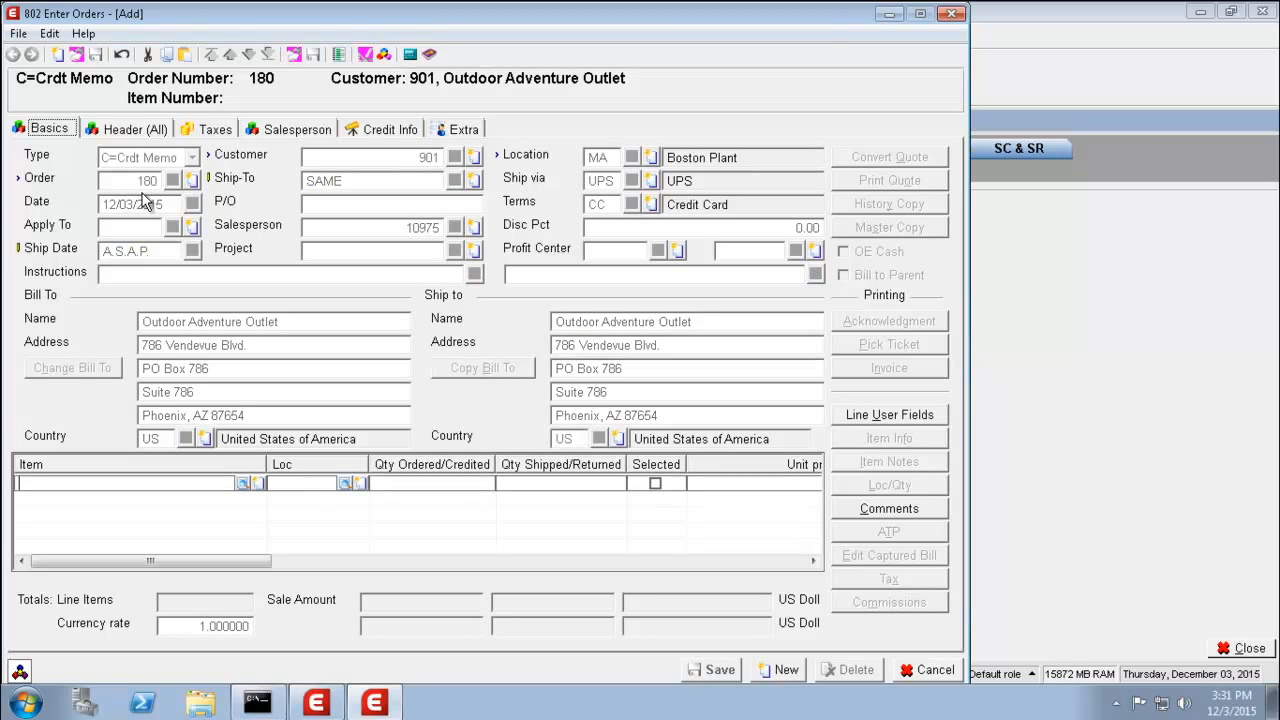
type("BCABLE")
key("Tab")
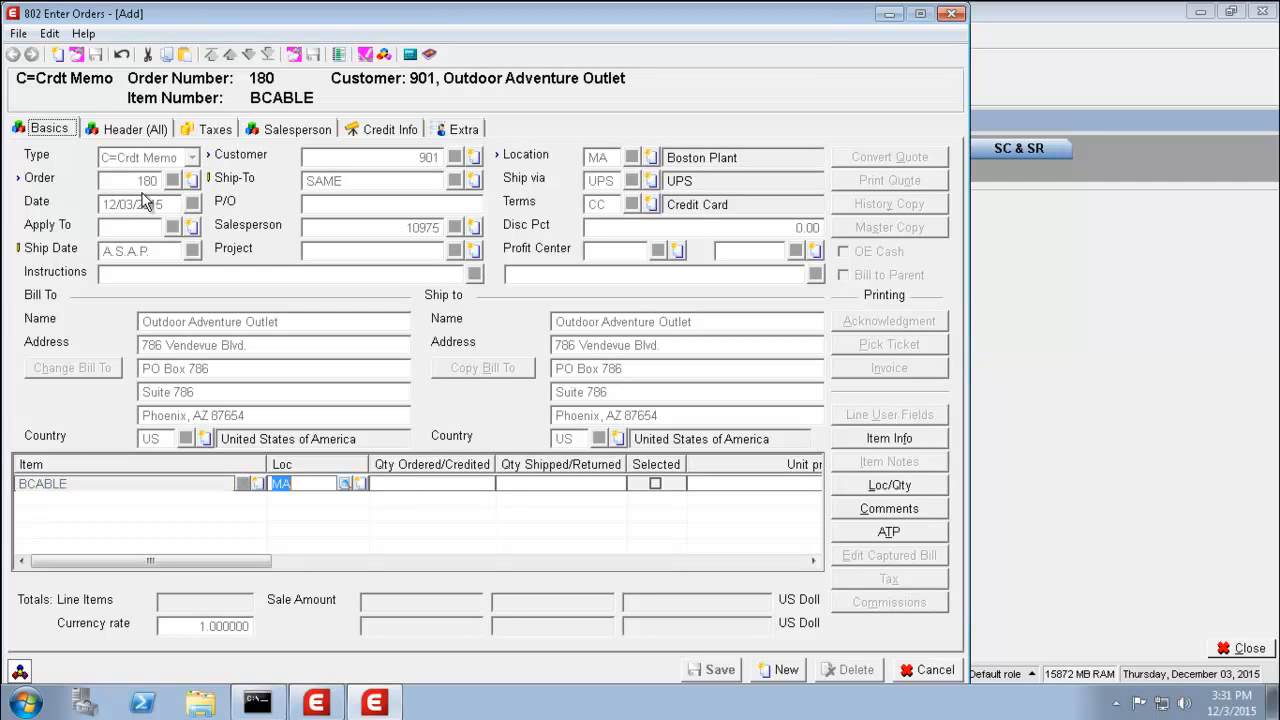
- Set the BCABLE line quantity to 10 and bring up the credit memo's 50.00 billing details
type("10")
key("Tab")
key("Tab")
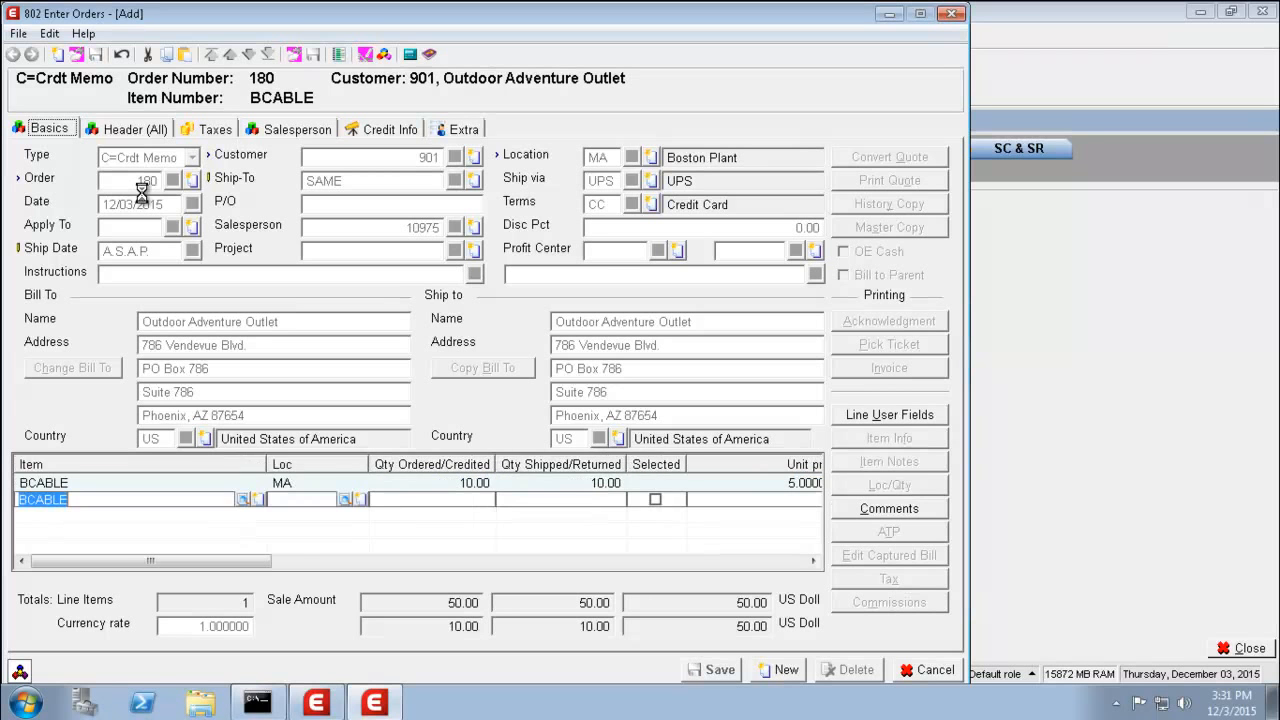
key("Escape")
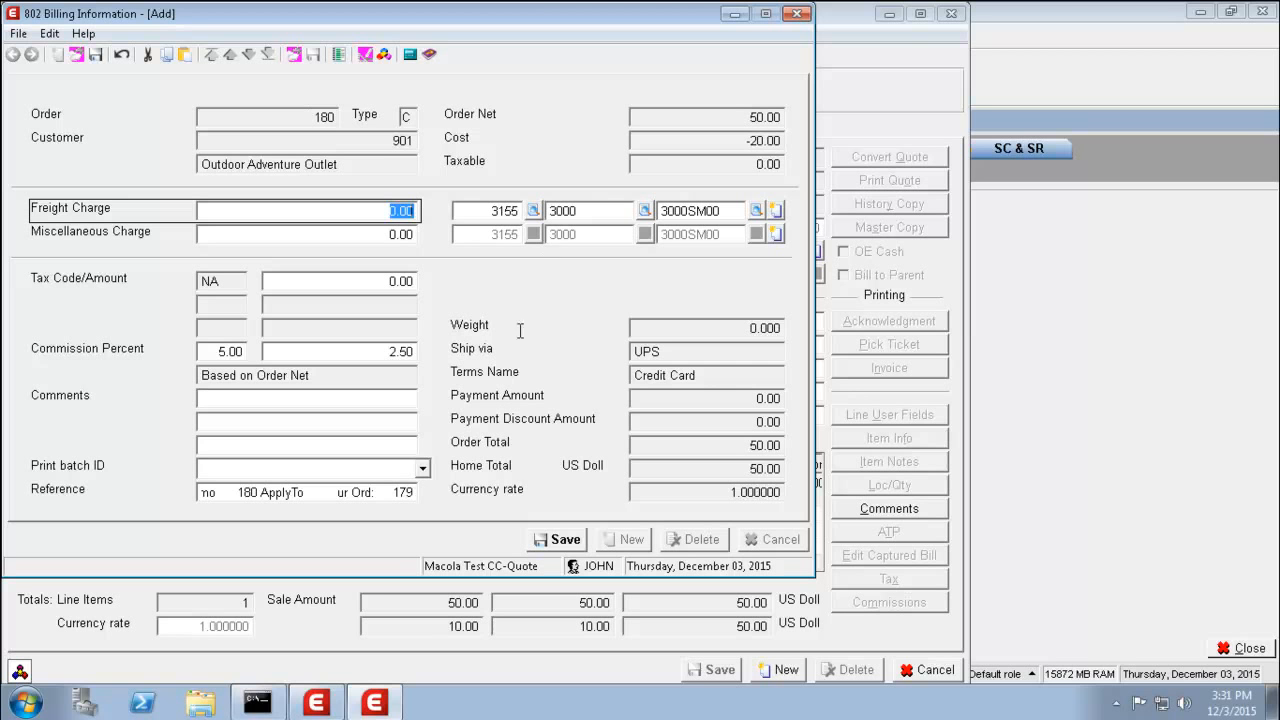
- Save credit memo 180's billing and charge it to the customer's second stored Visa card
left_click(558, 539)
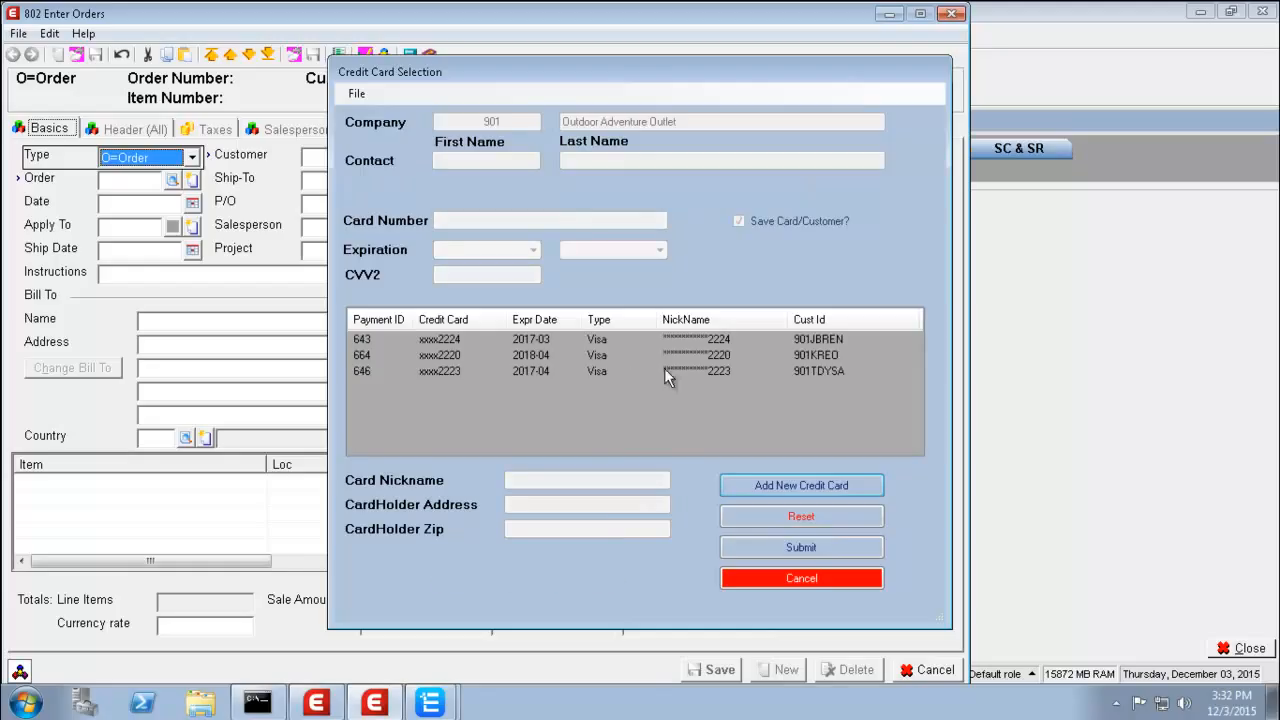
left_click(719, 358)
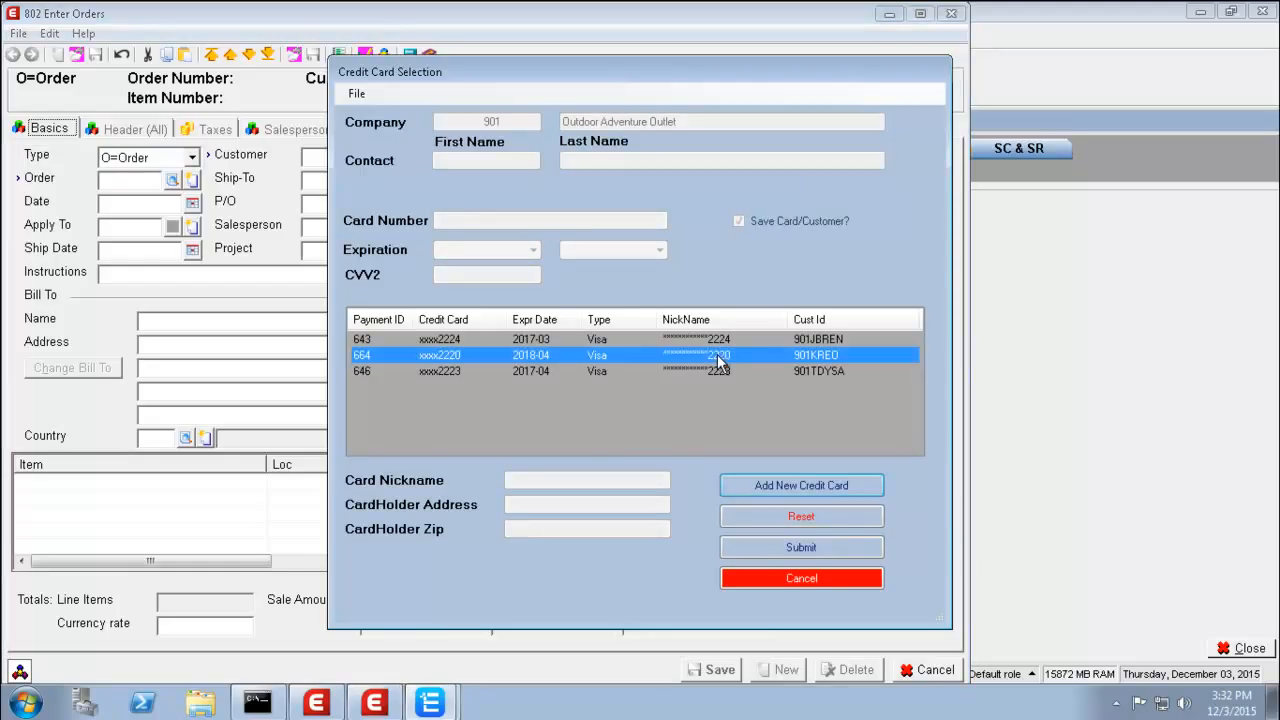
left_click(793, 547)
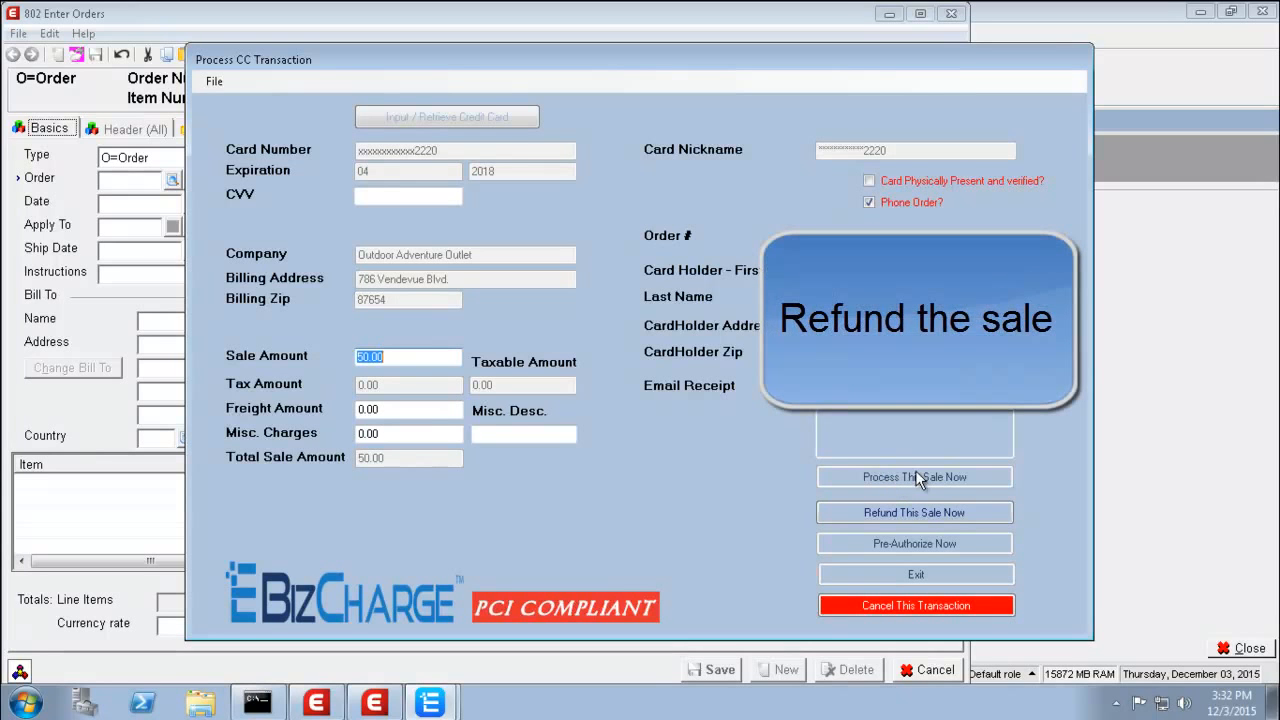
- Refund the 50.00 sale to the card, accept both confirmations, and close the card windows
left_click(861, 510)
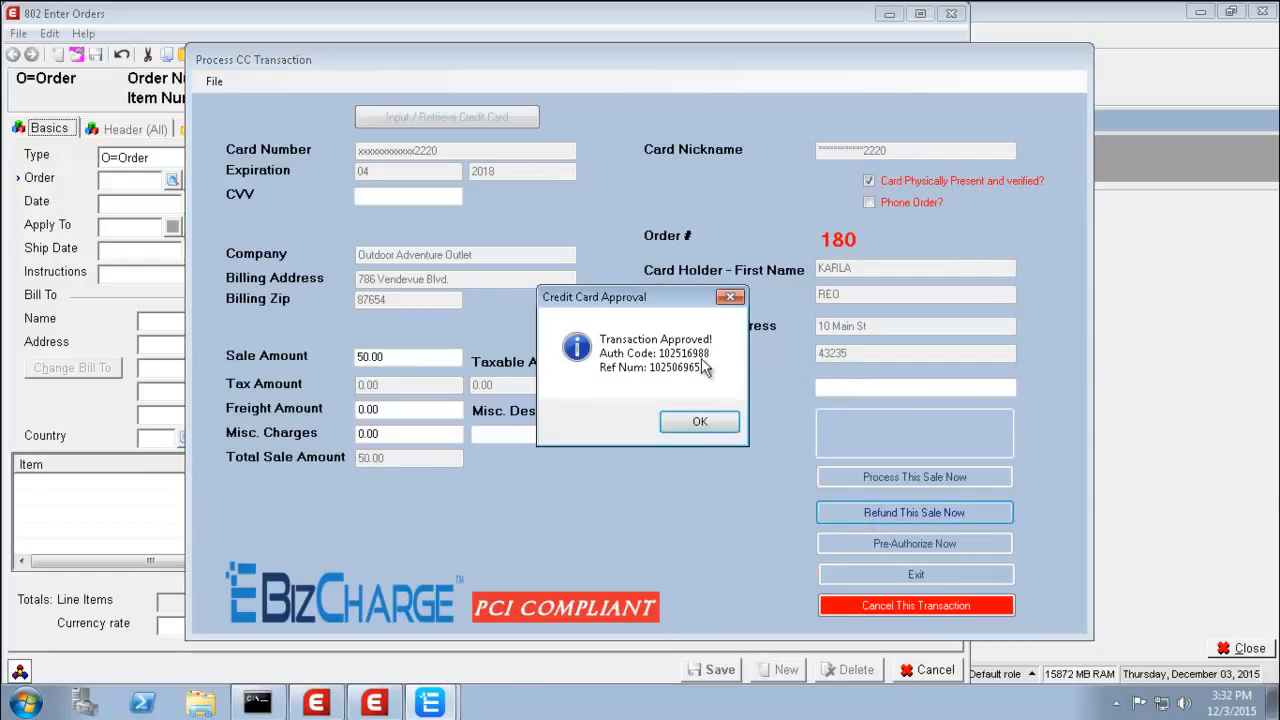
left_click(695, 424)
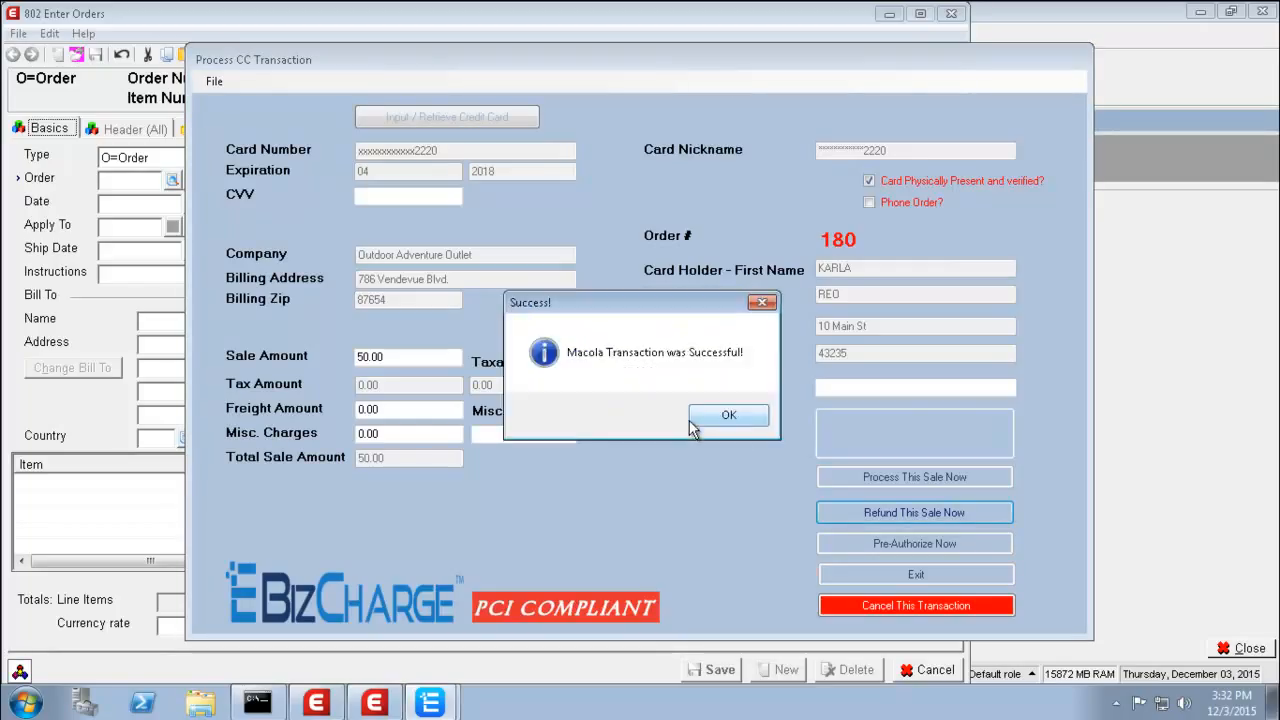
left_click(729, 416)
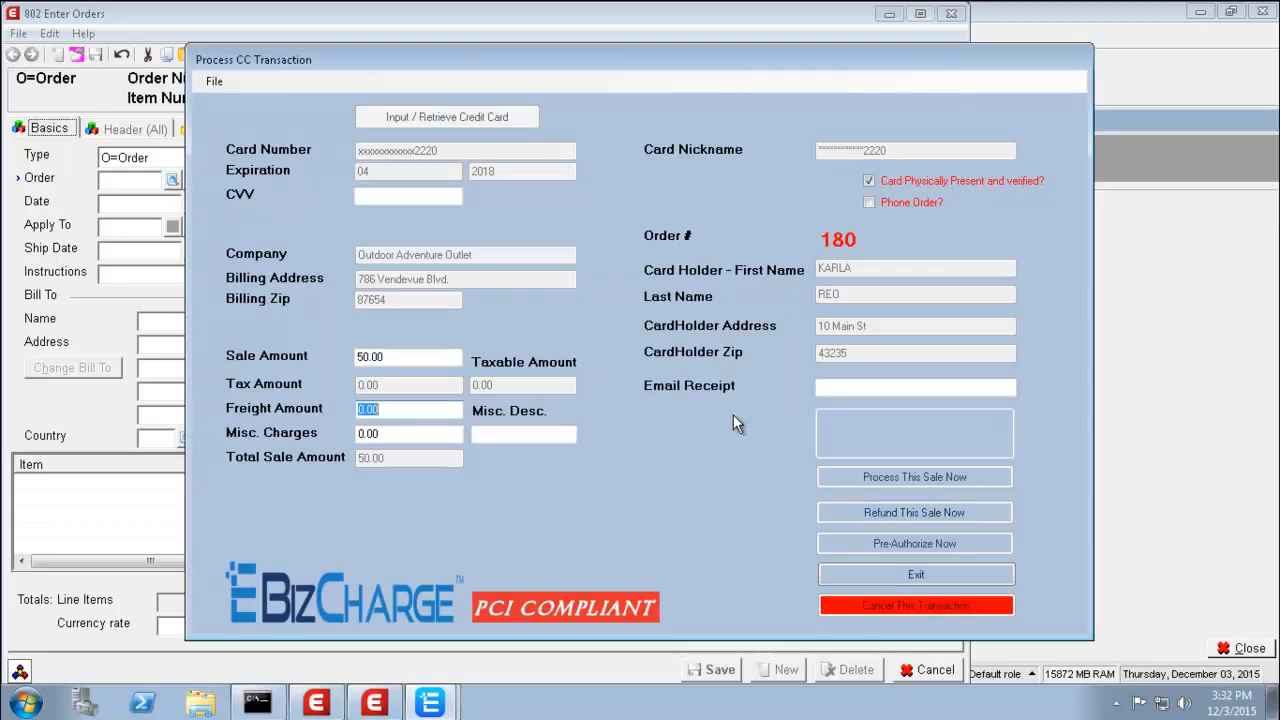
left_click(904, 569)
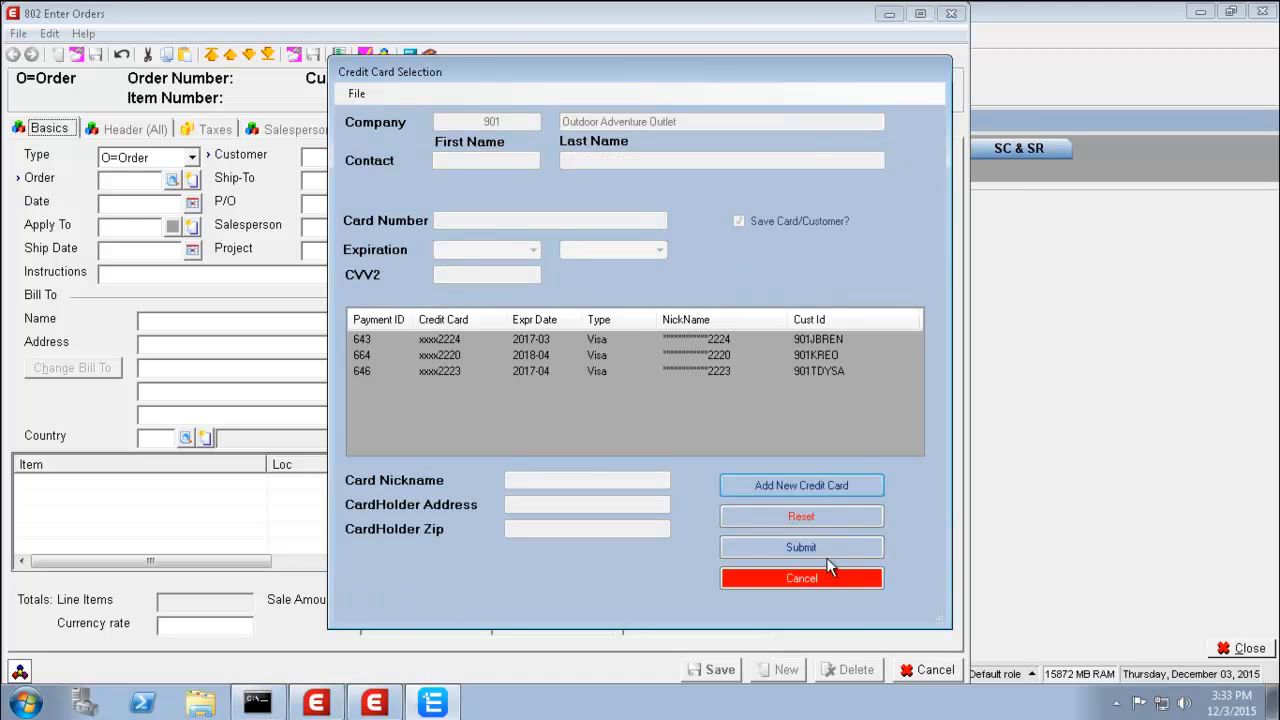
left_click(813, 578)
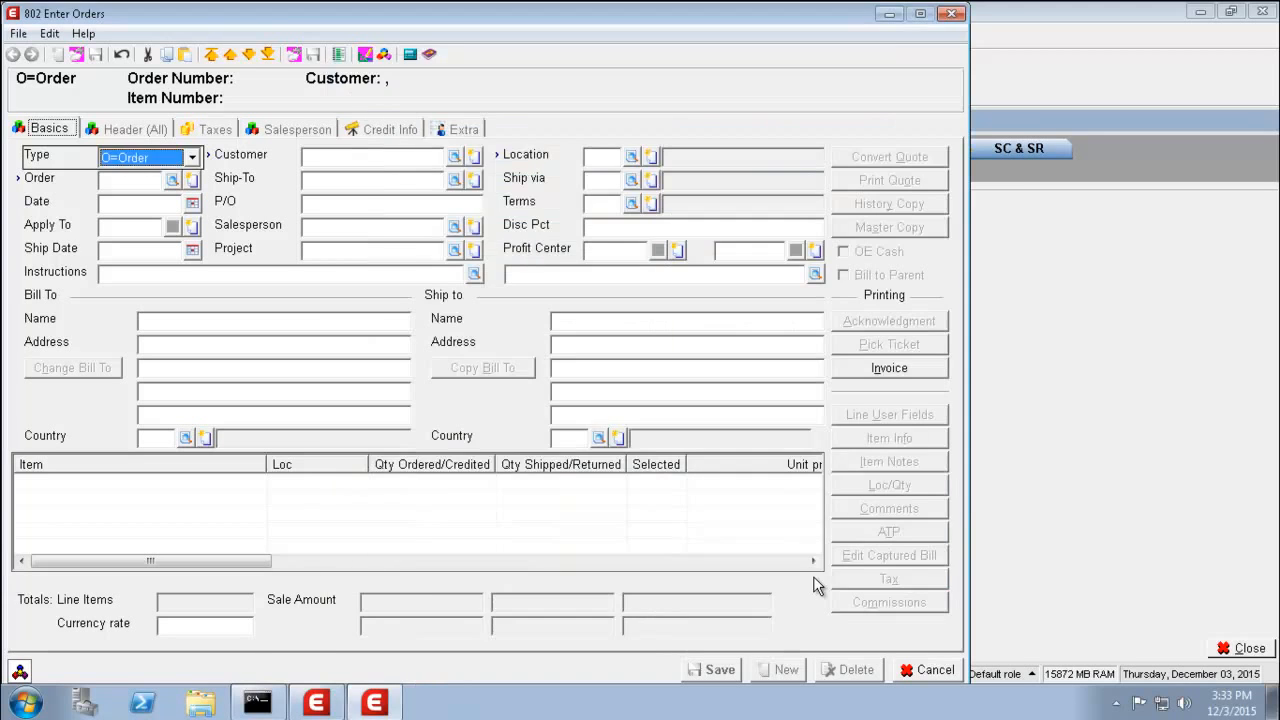
- Leave order entry and bring up Print Invoices for all orders dated 12/03/2015
left_click(926, 669)
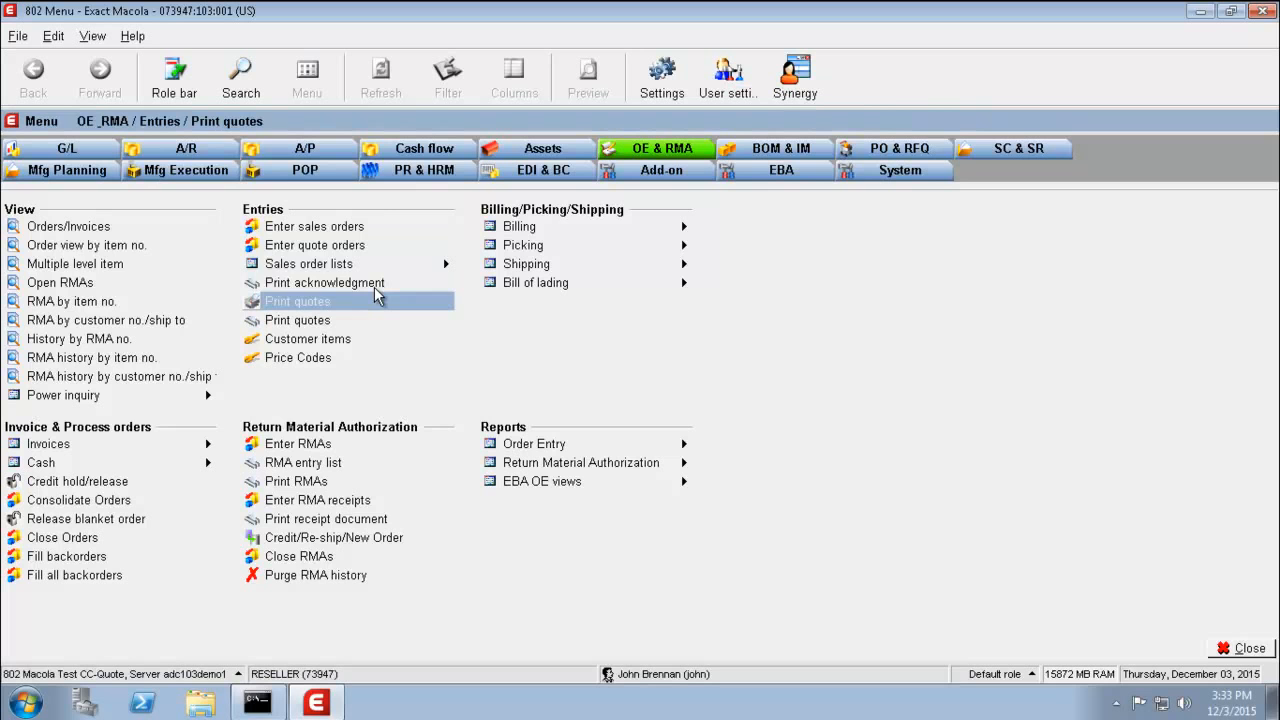
mouse_move(39, 447)
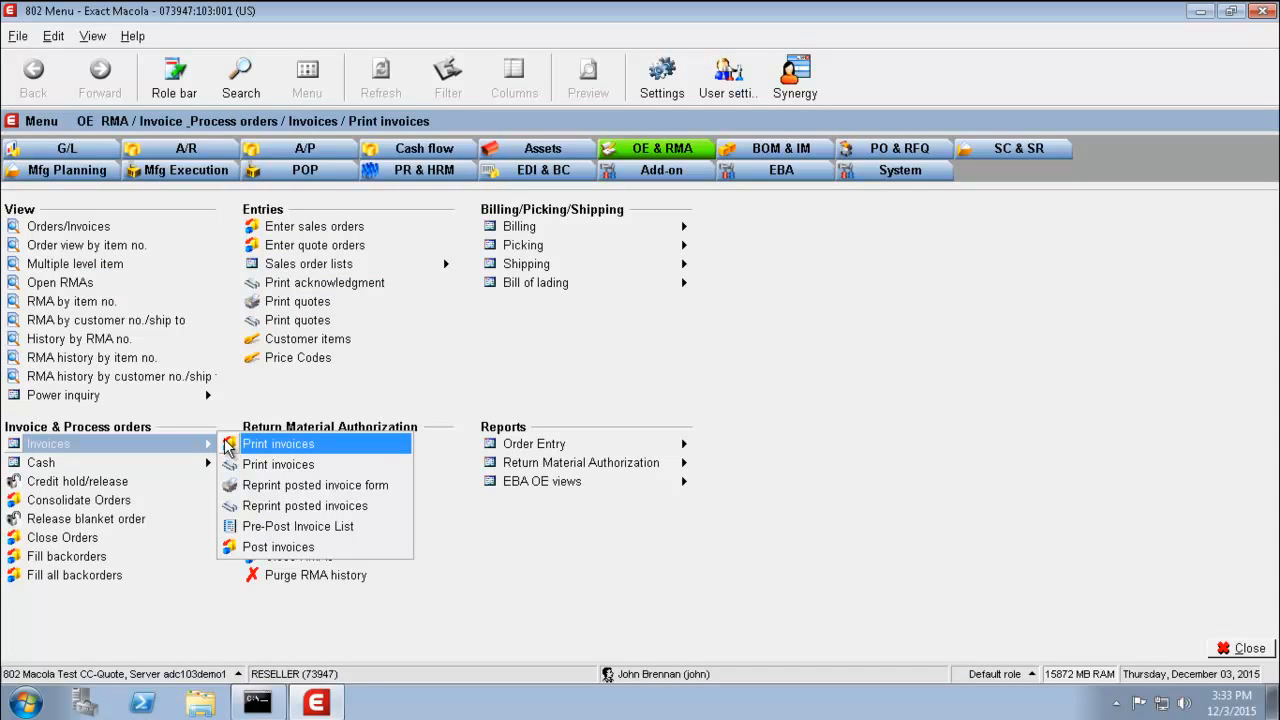
left_click(229, 446)
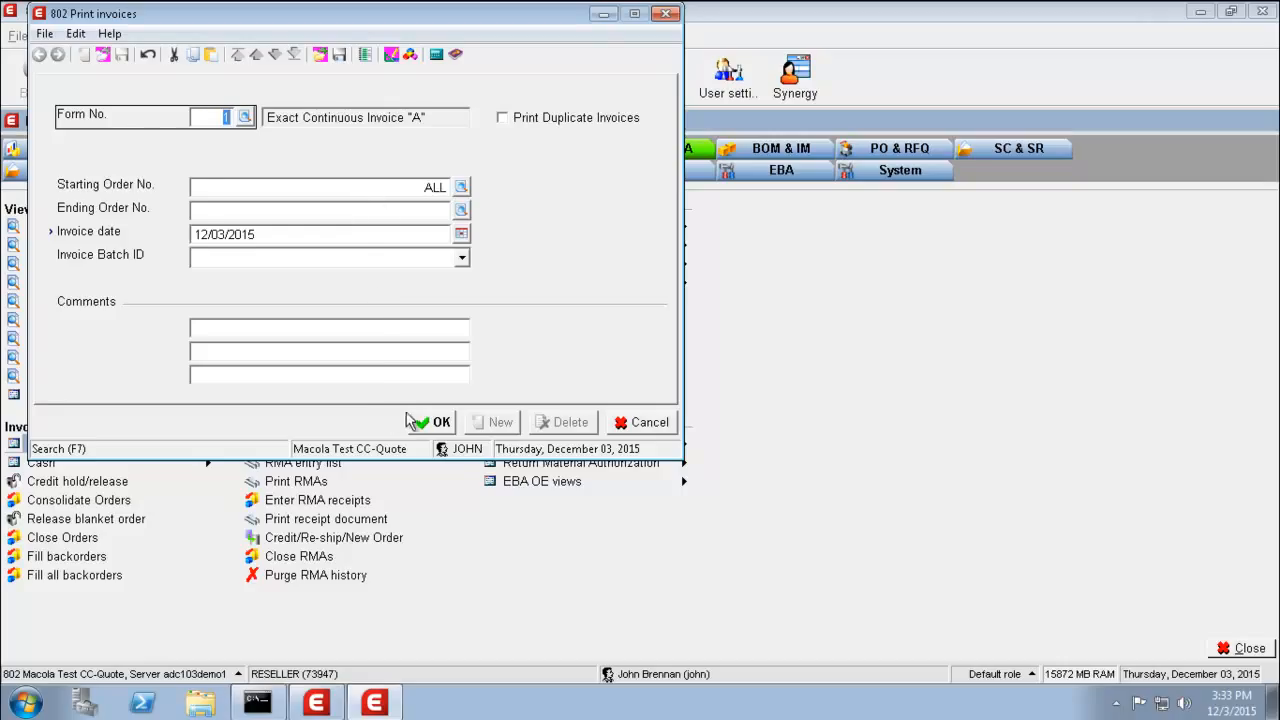
- Print the pending invoices to novaPDF without alignment forms, confirming they printed correctly
left_click(436, 422)
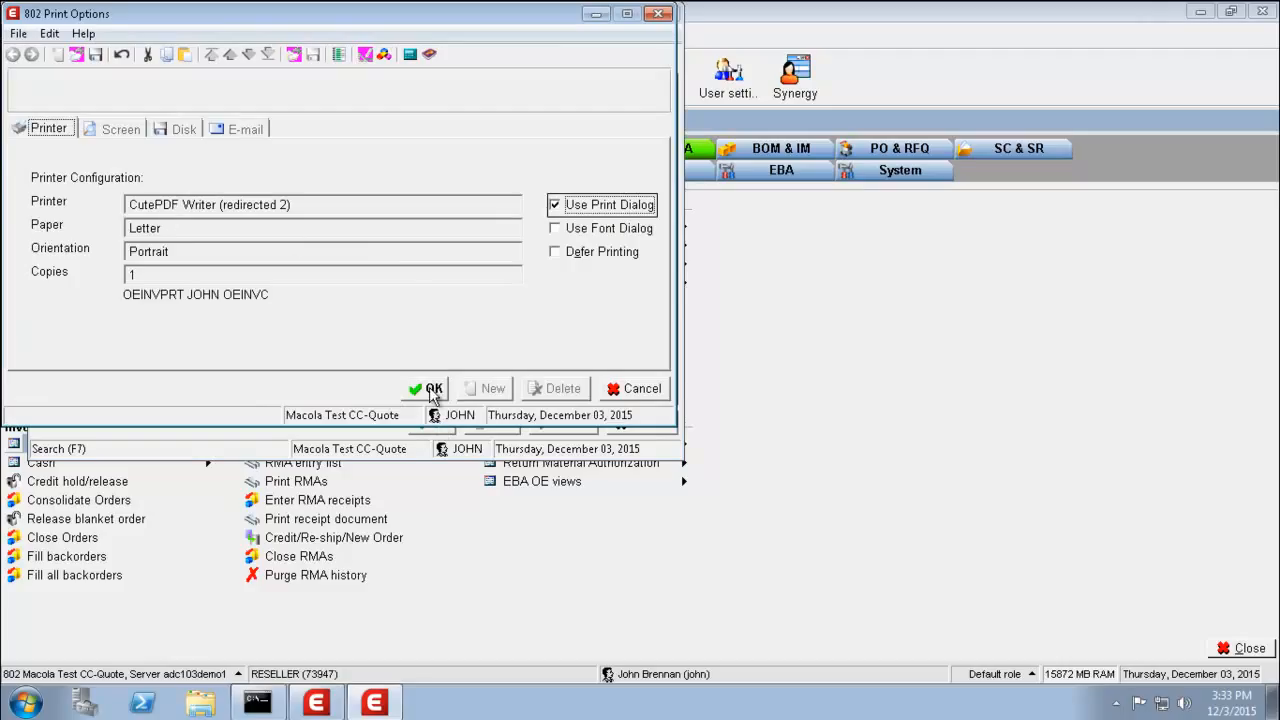
left_click(432, 389)
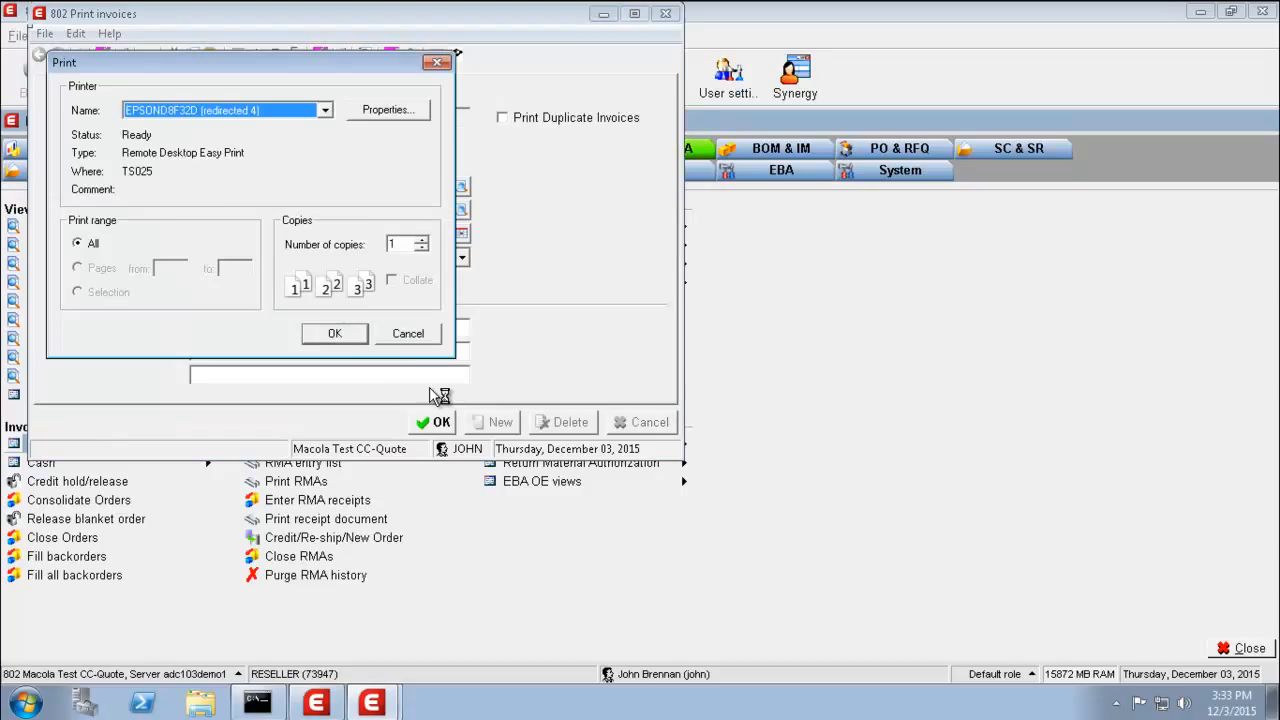
left_click(325, 110)
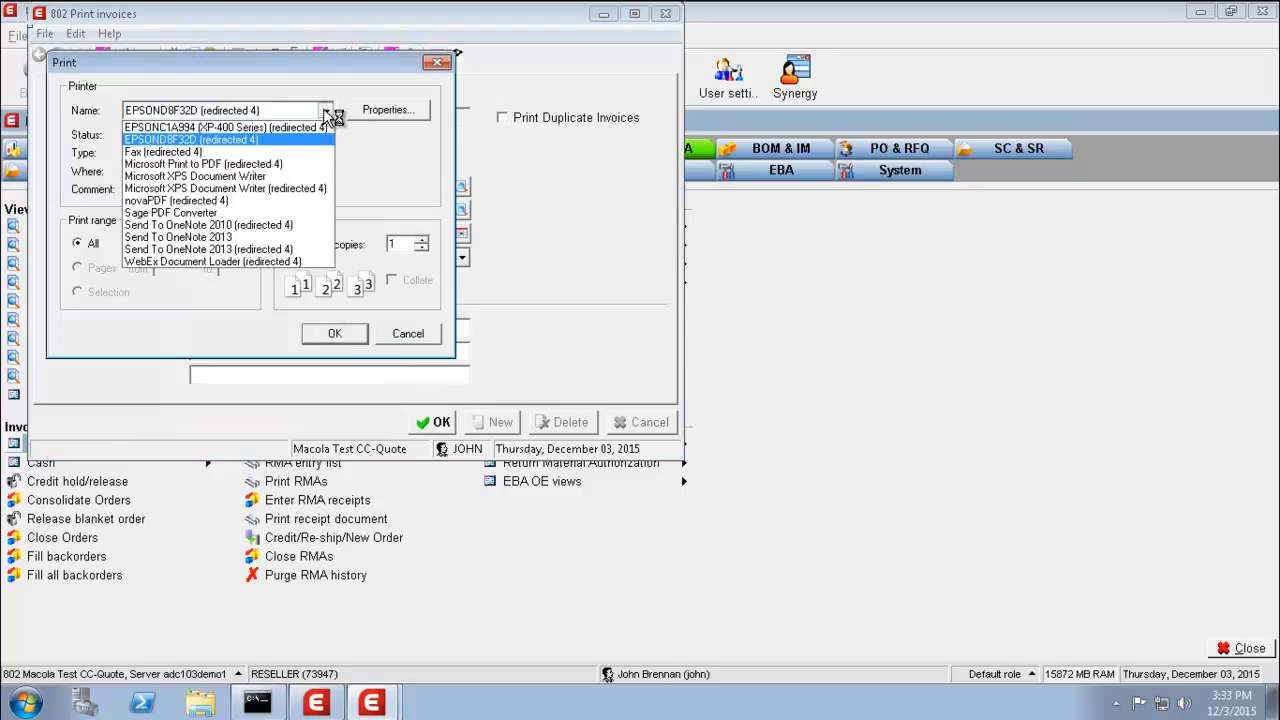
left_click(203, 200)
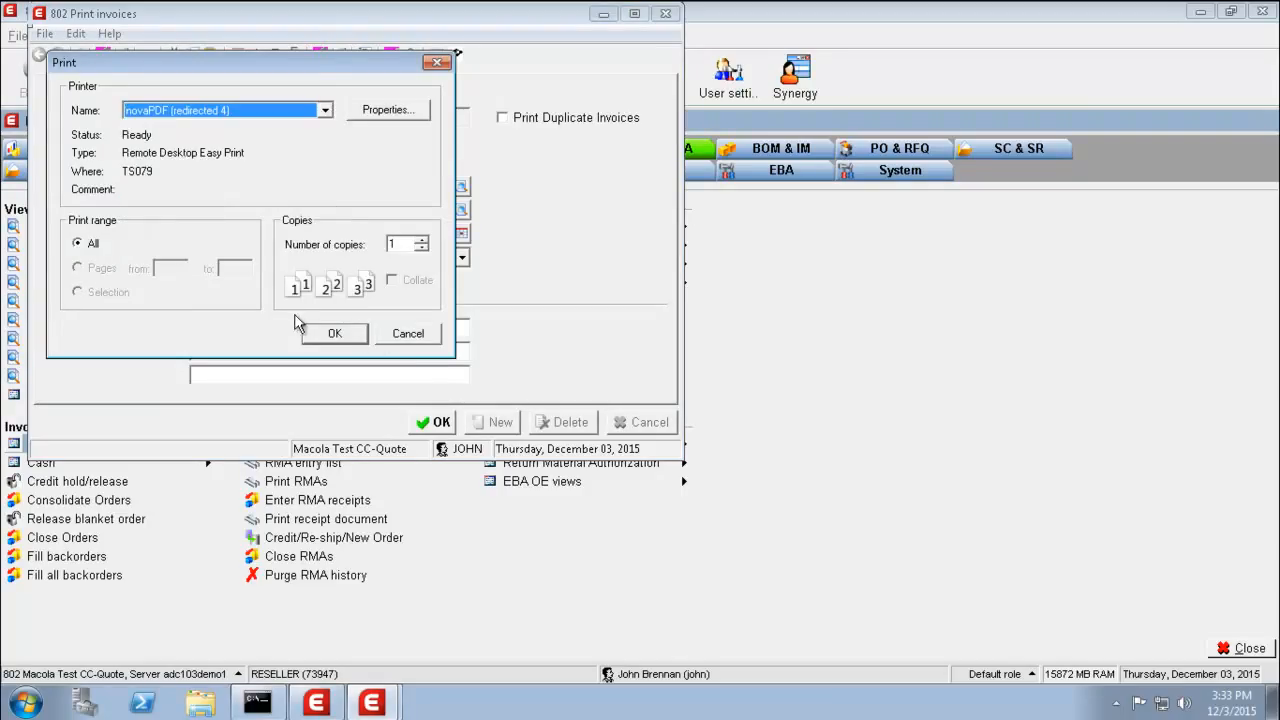
left_click(334, 336)
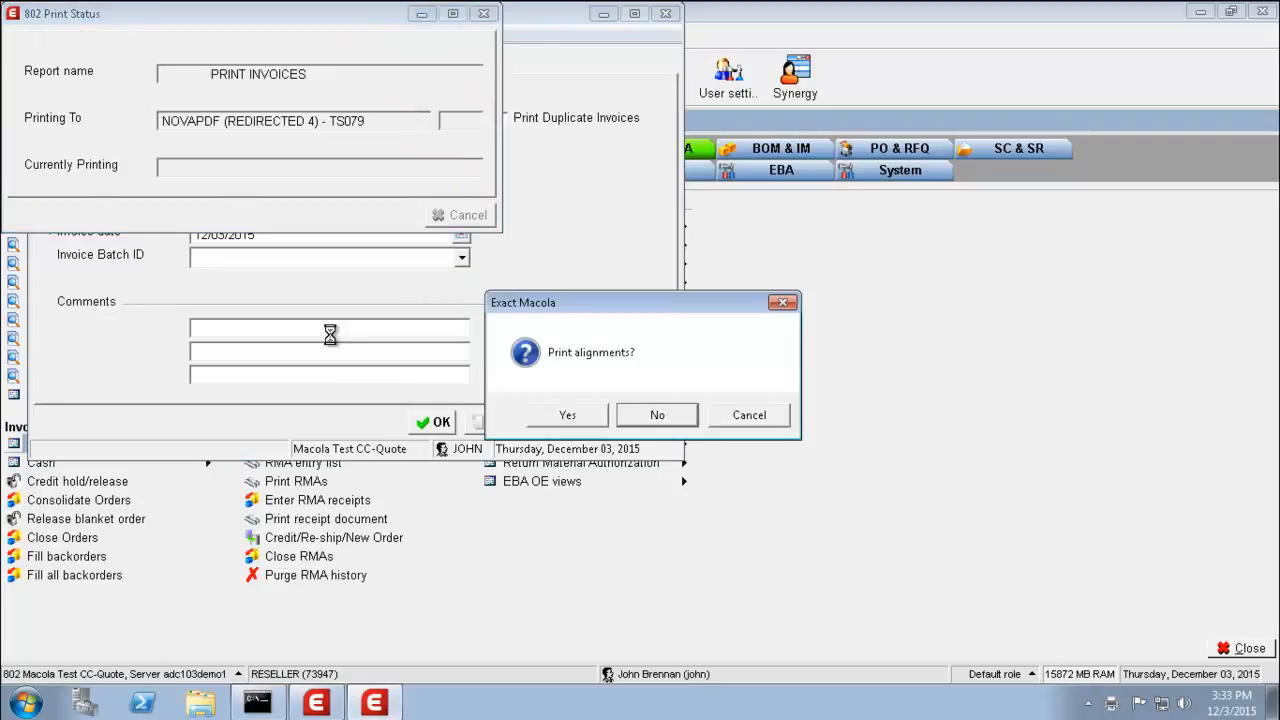
left_click(657, 416)
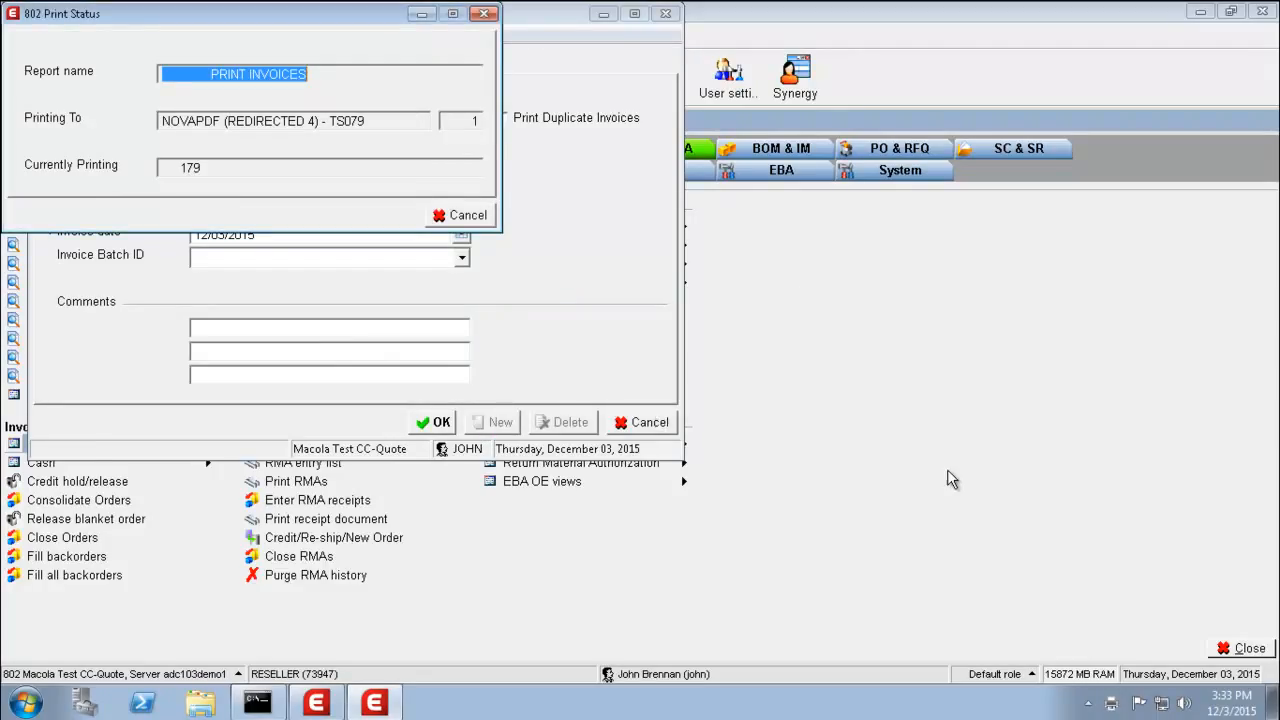
left_click(634, 417)
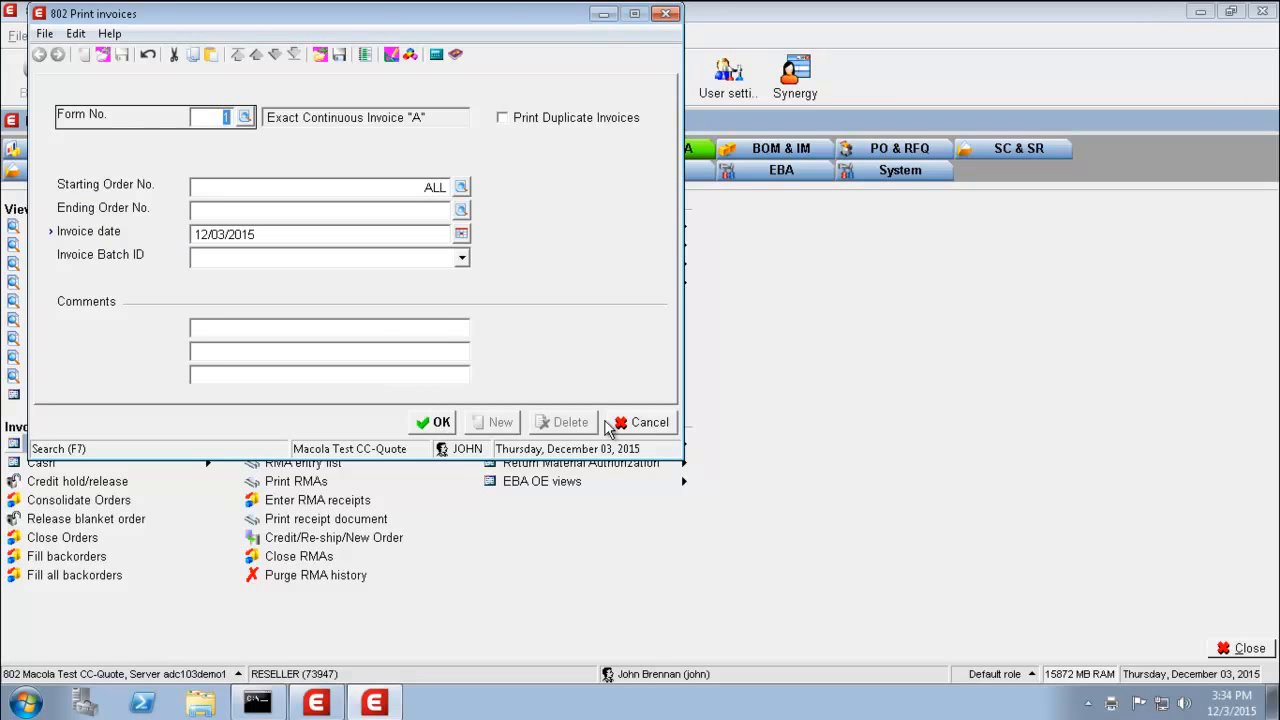
left_click(648, 423)
- Post invoices through 12/03/2015 and print the posting journal to novaPDF
left_click(648, 423)
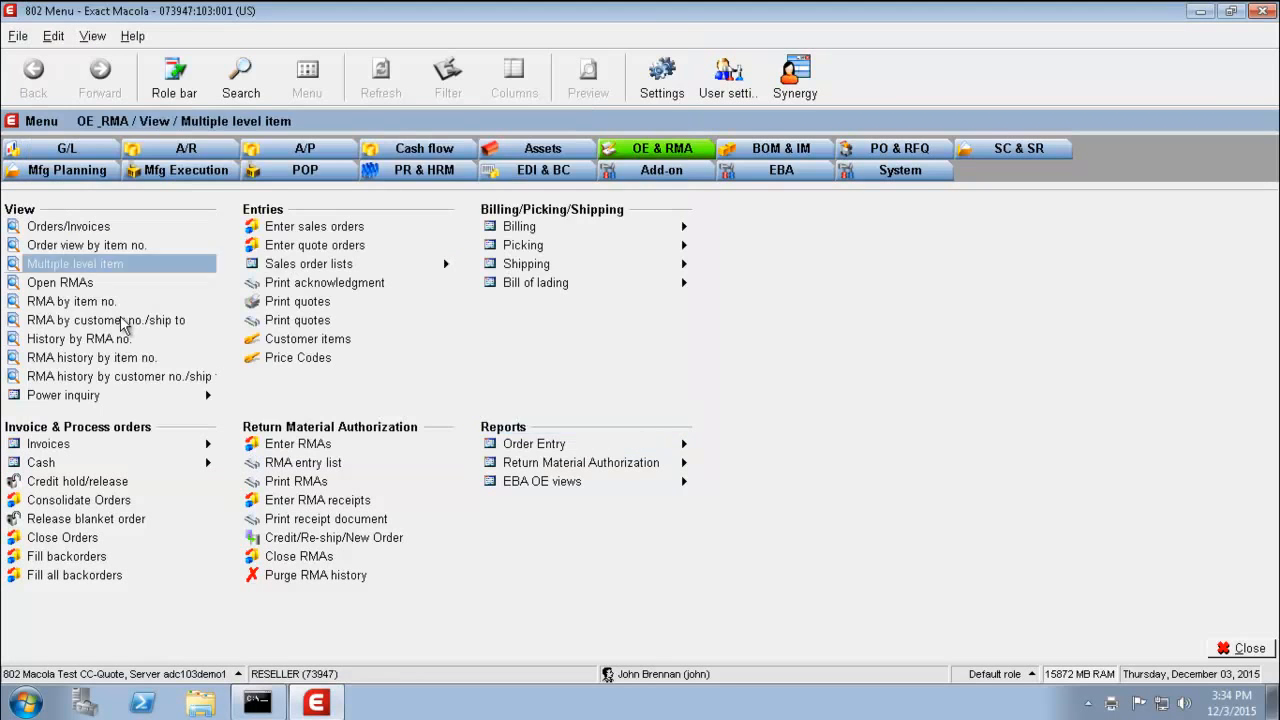
mouse_move(115, 447)
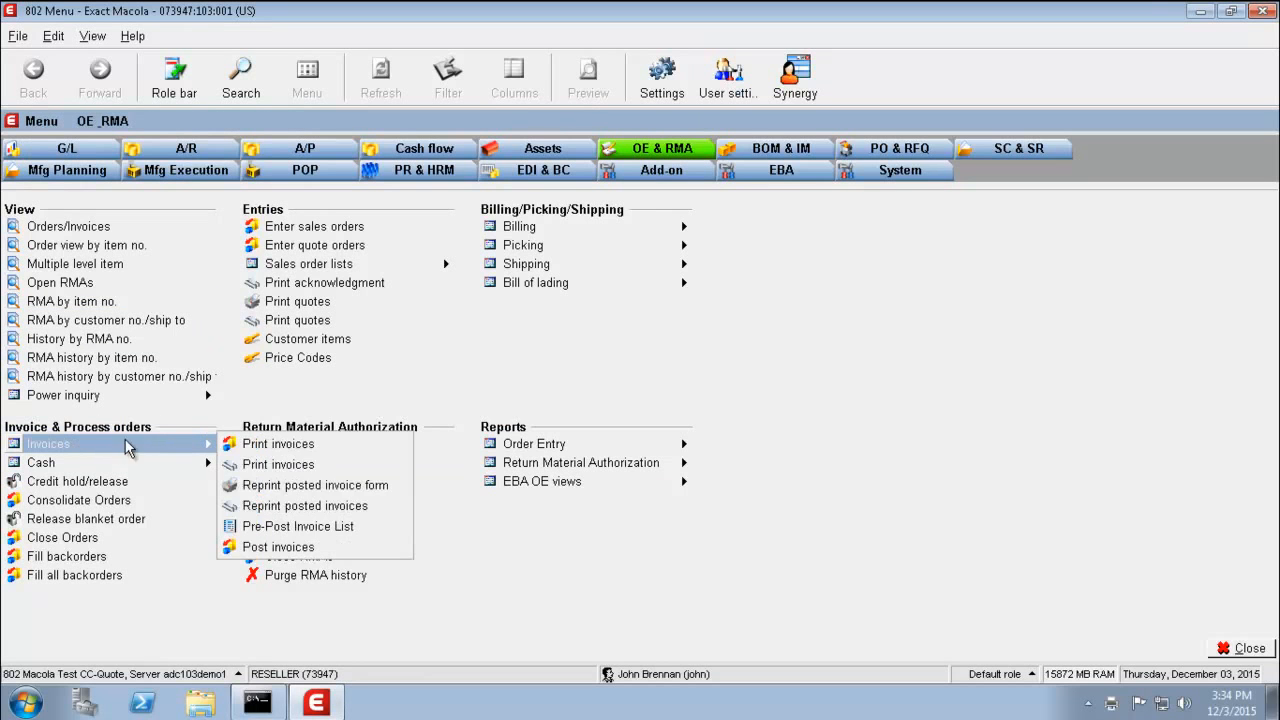
left_click(370, 549)
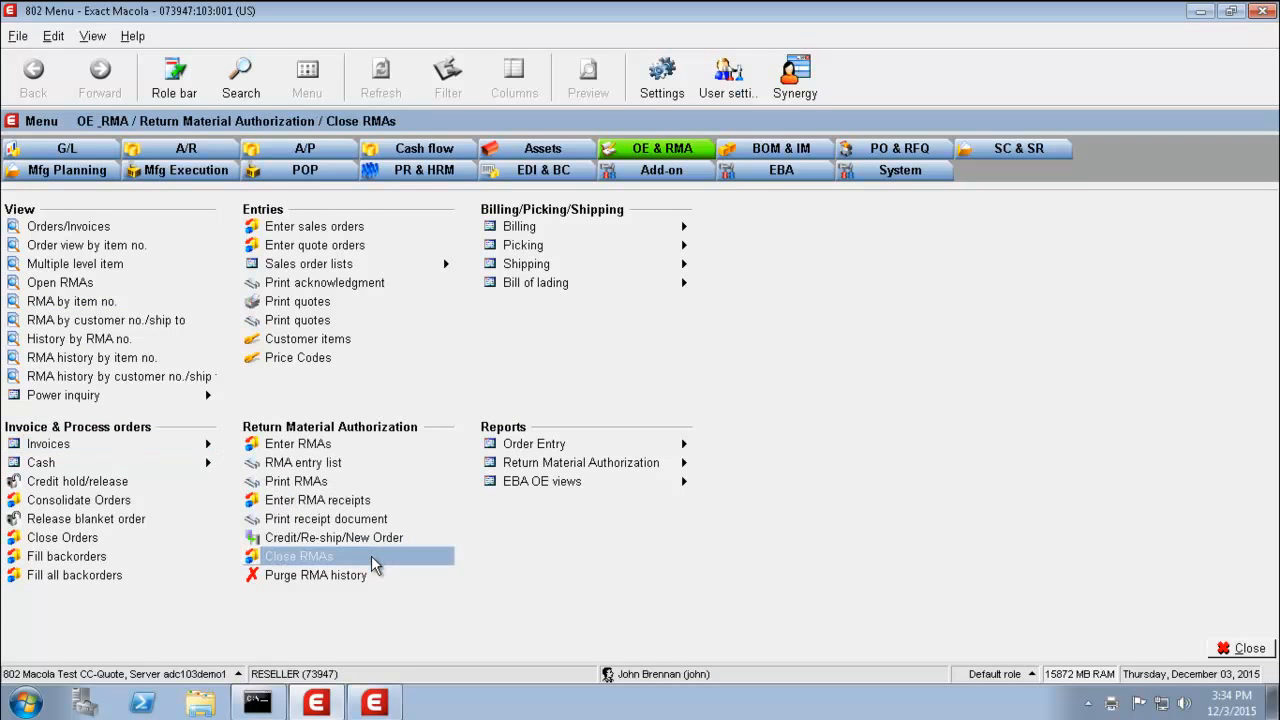
left_click(374, 705)
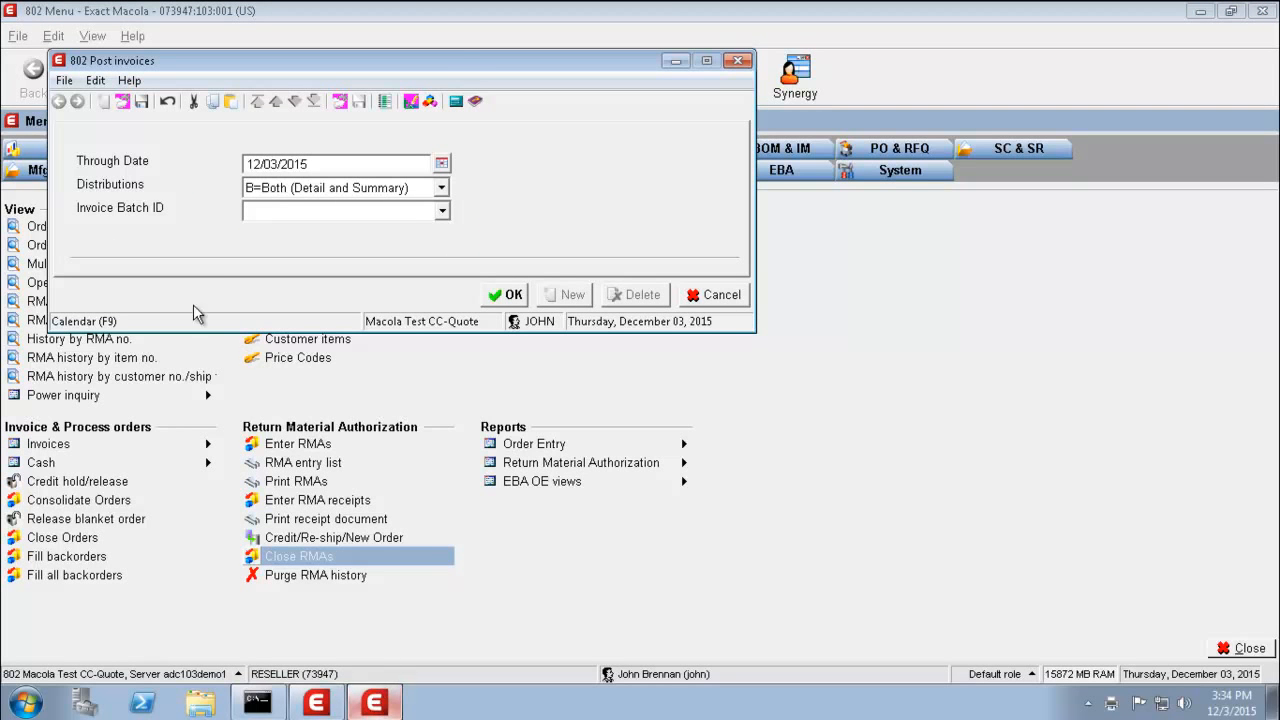
left_click(506, 294)
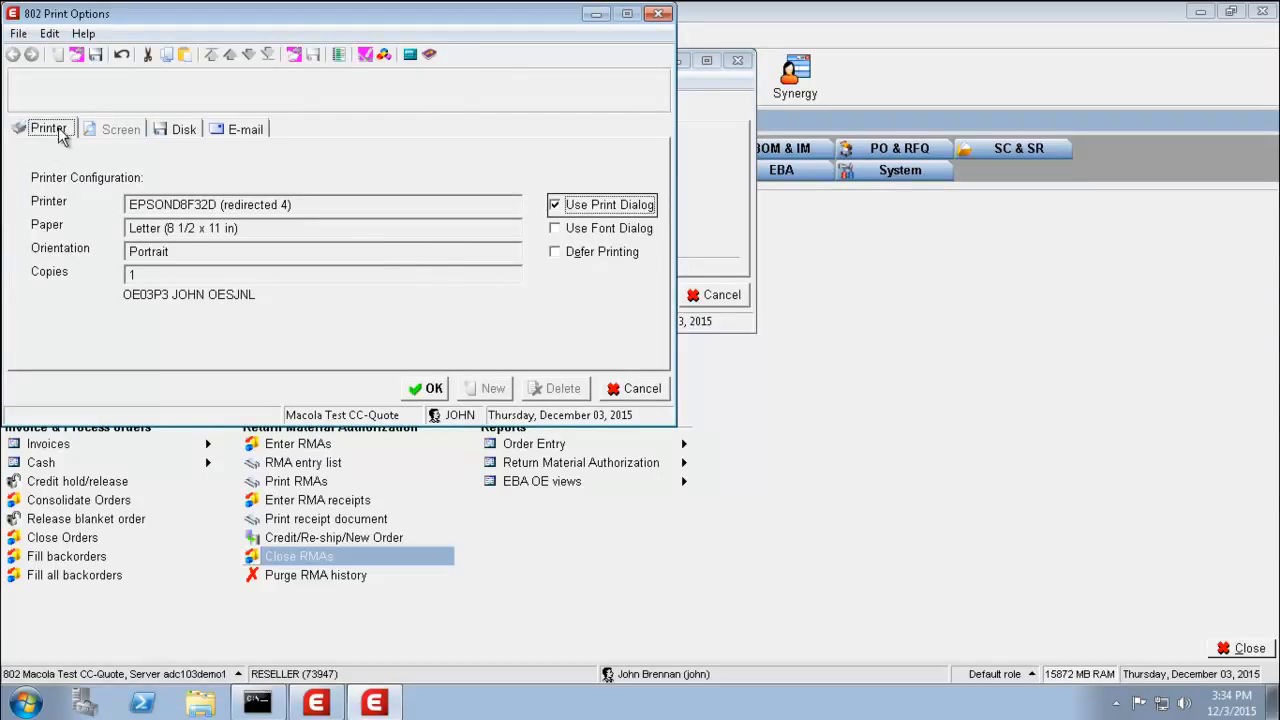
left_click(428, 392)
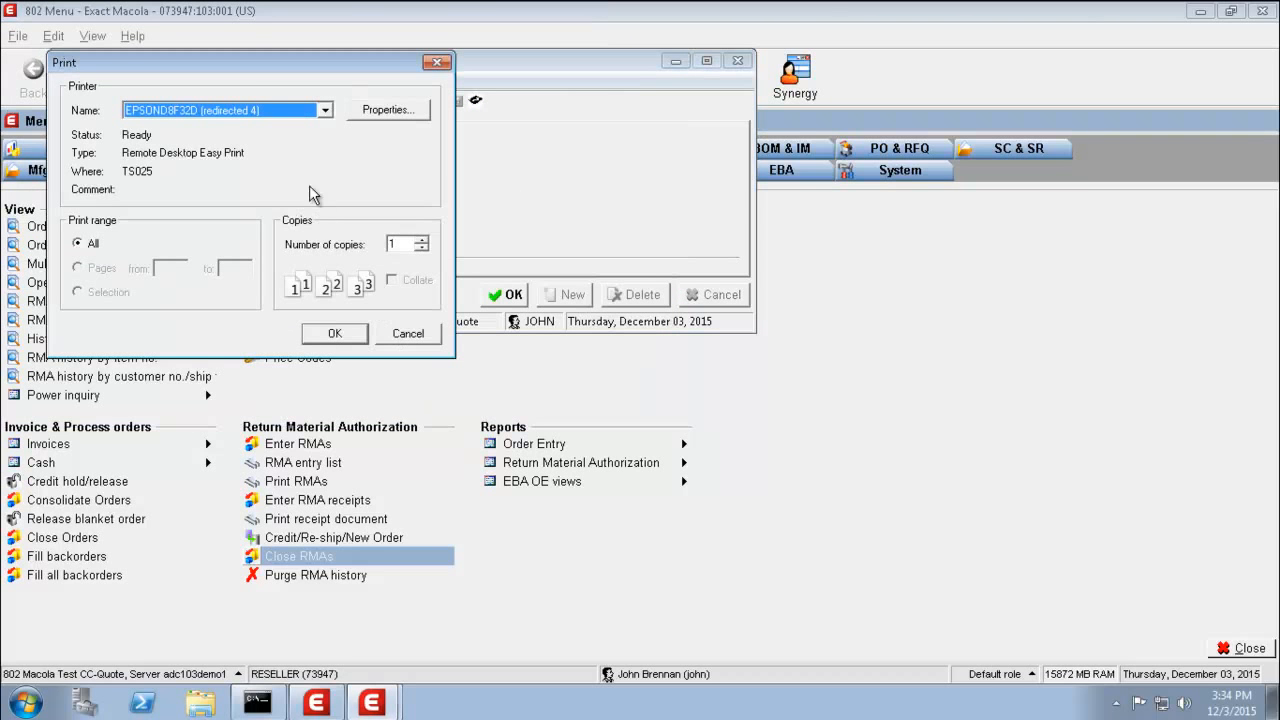
left_click(325, 112)
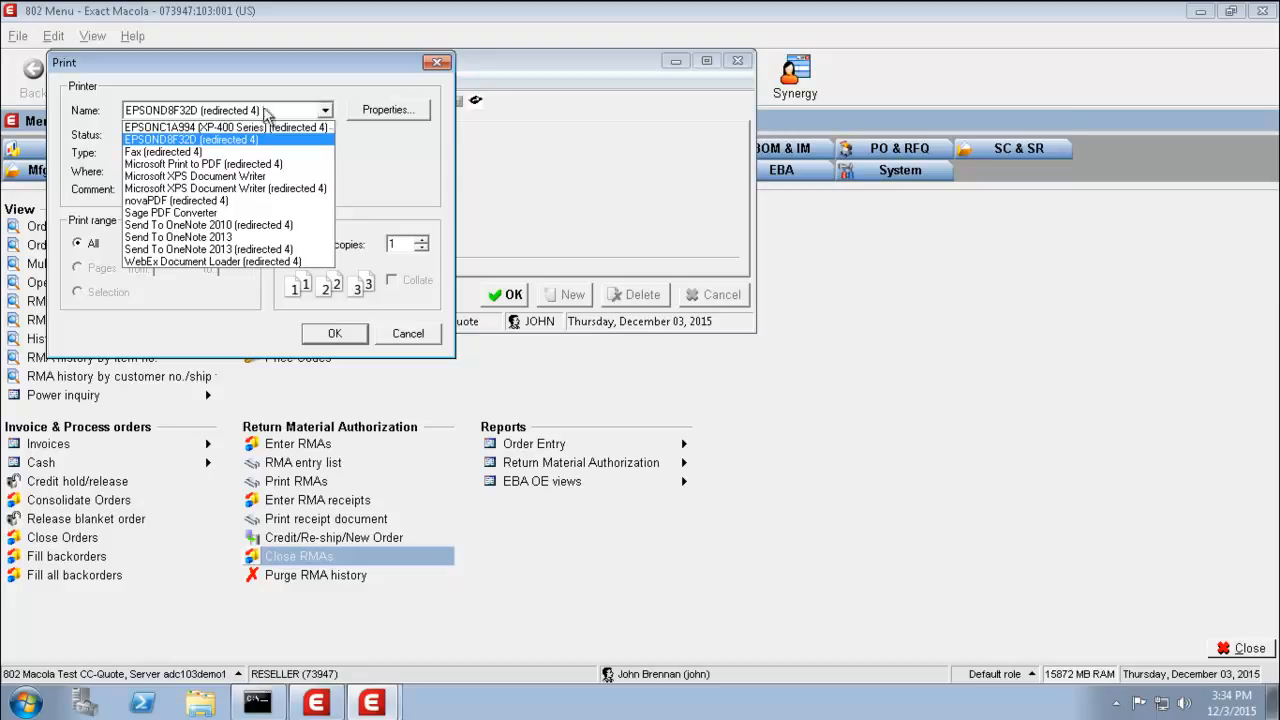
left_click(170, 202)
left_click(335, 333)
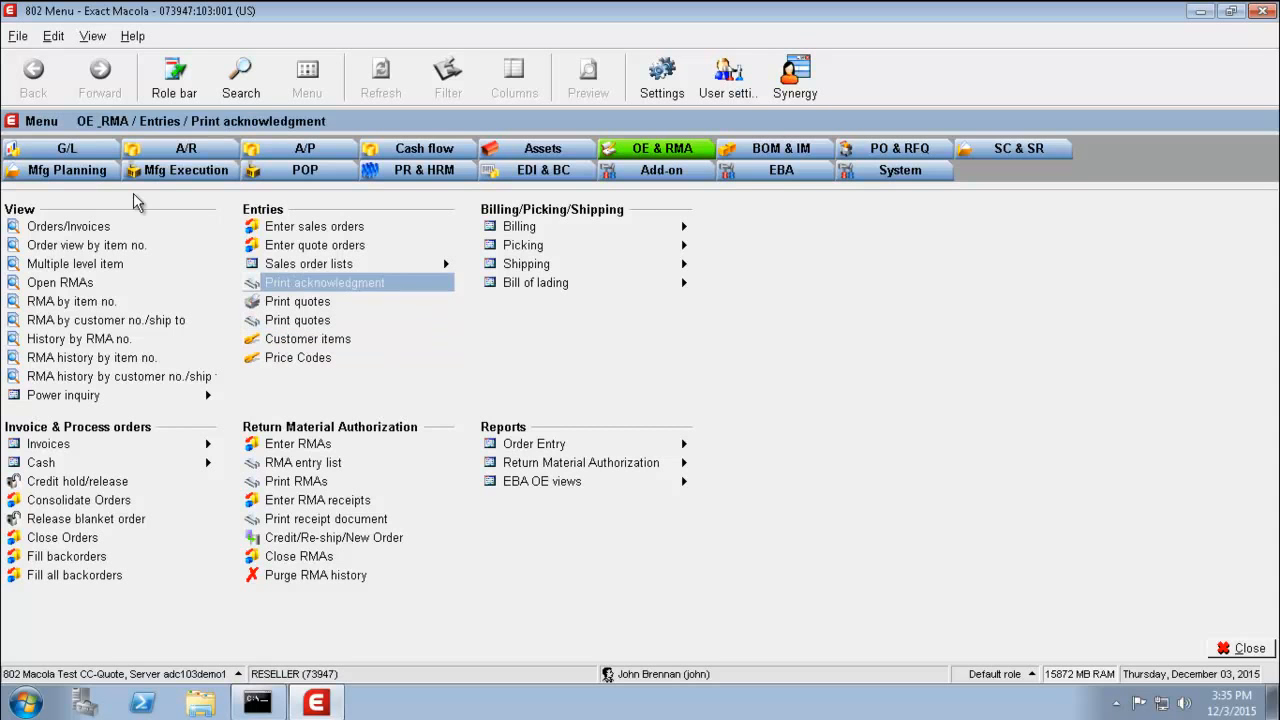
- Display customer 901's A/R account card and start matching its payments to invoices
left_click(188, 150)
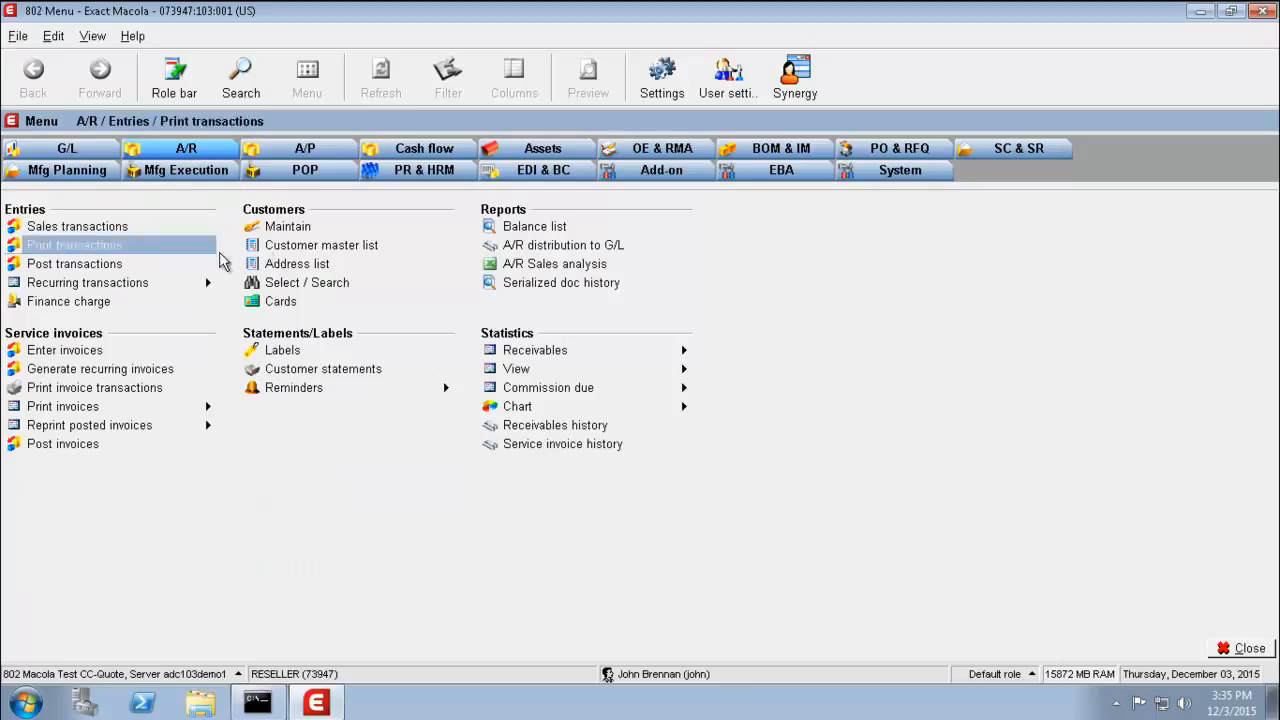
left_click(253, 308)
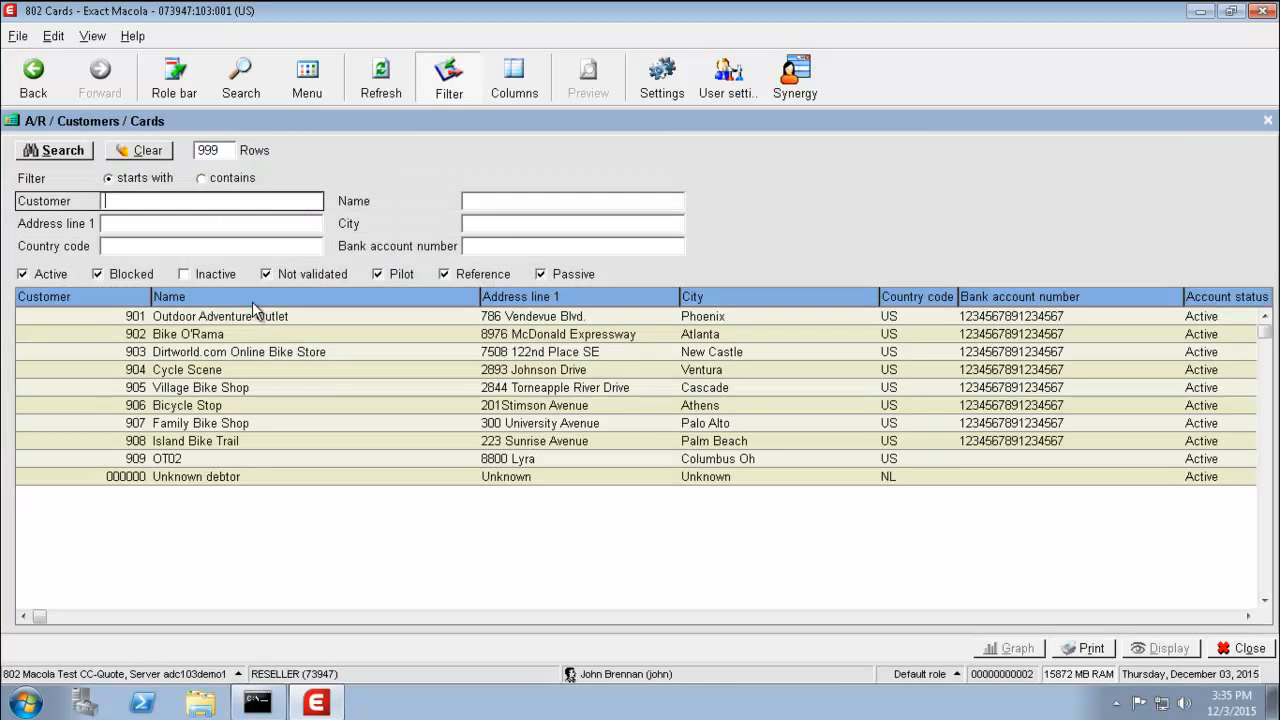
left_click(226, 319)
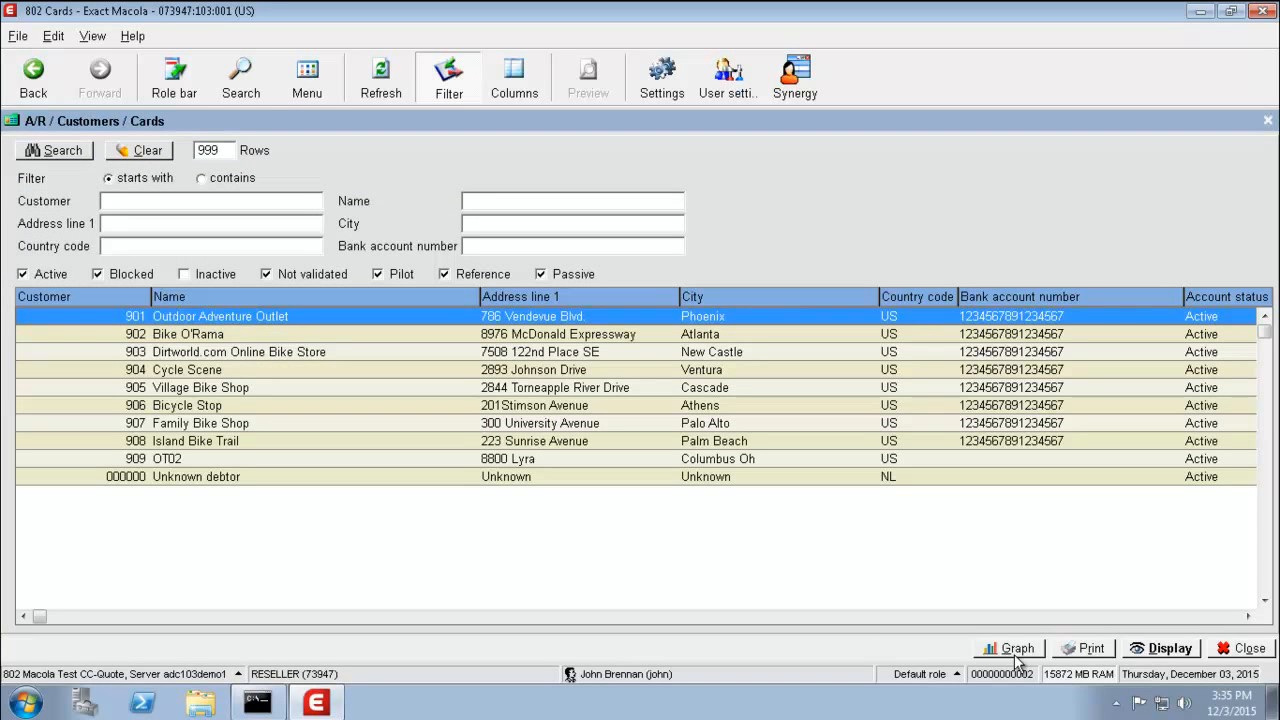
left_click(1168, 650)
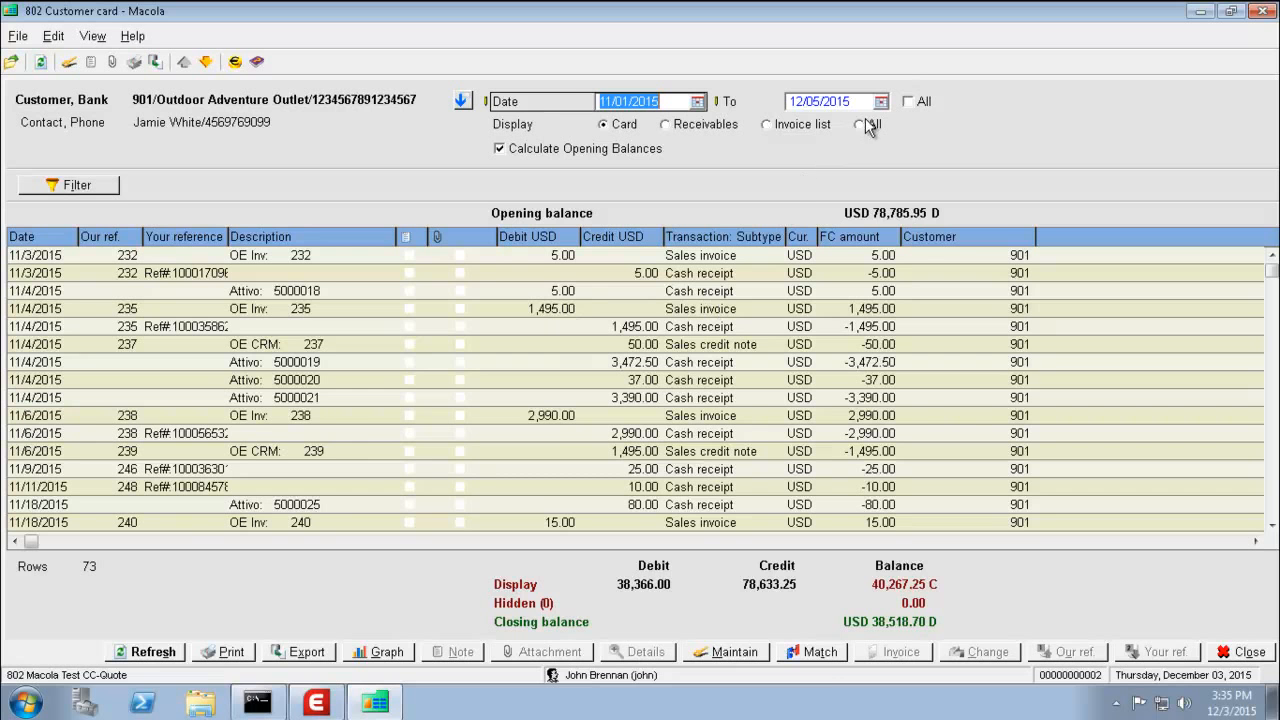
left_click(820, 652)
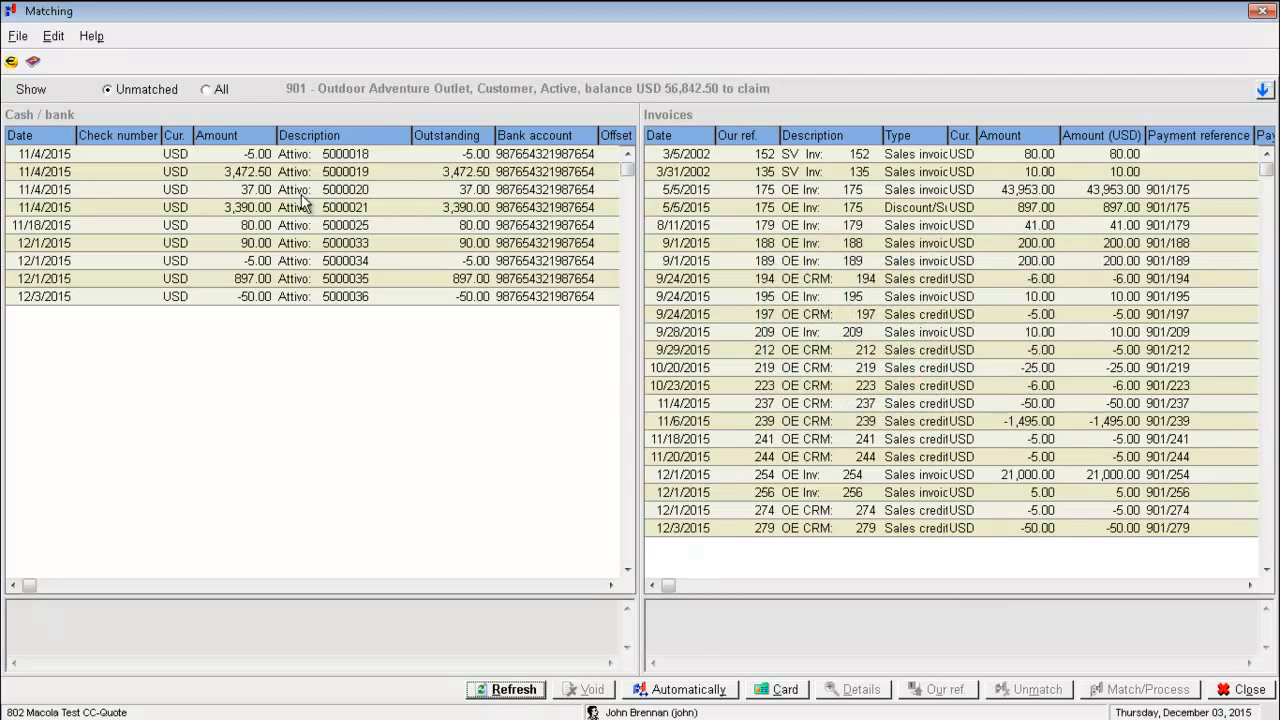
left_click(206, 90)
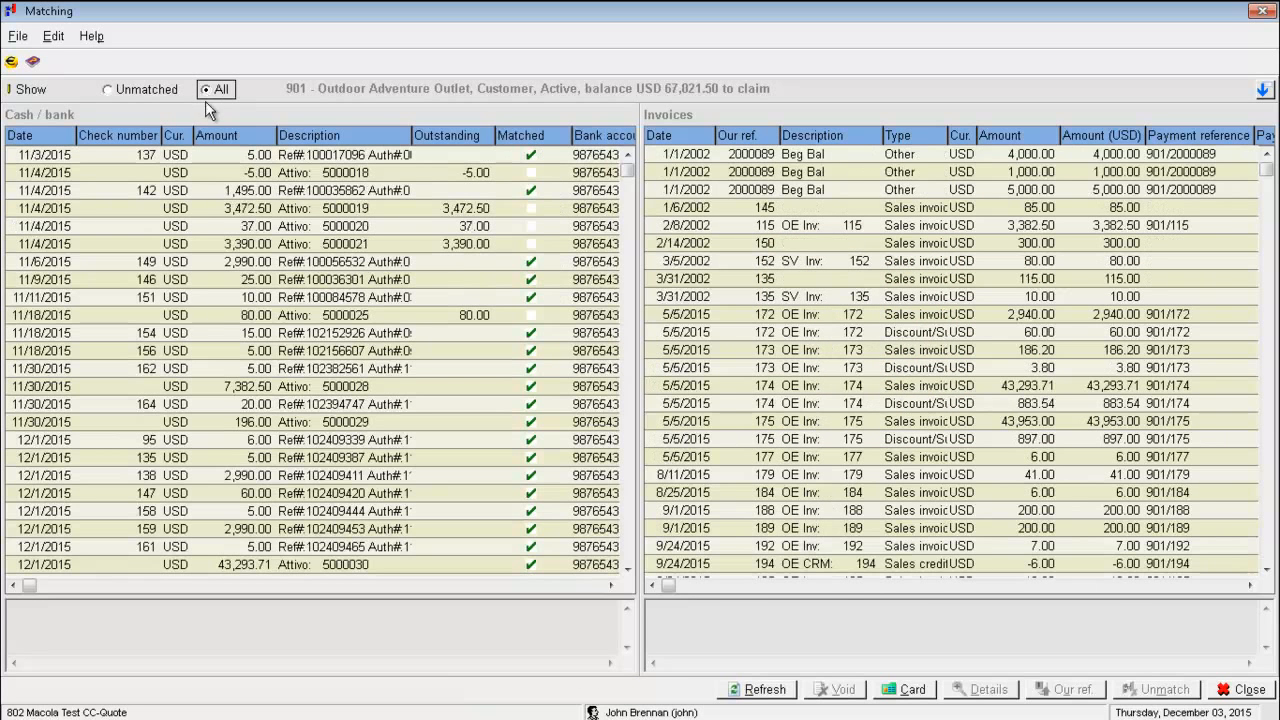
left_click_drag(626, 170, 627, 553)
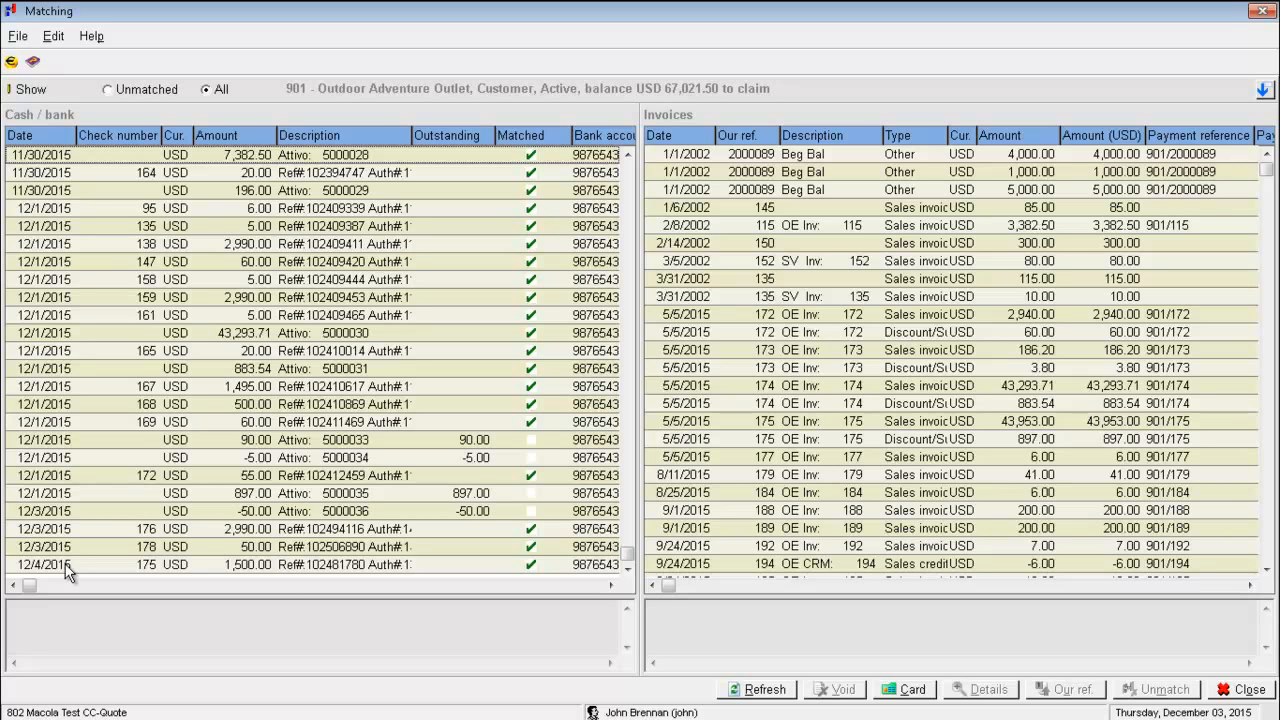
left_click(268, 565)
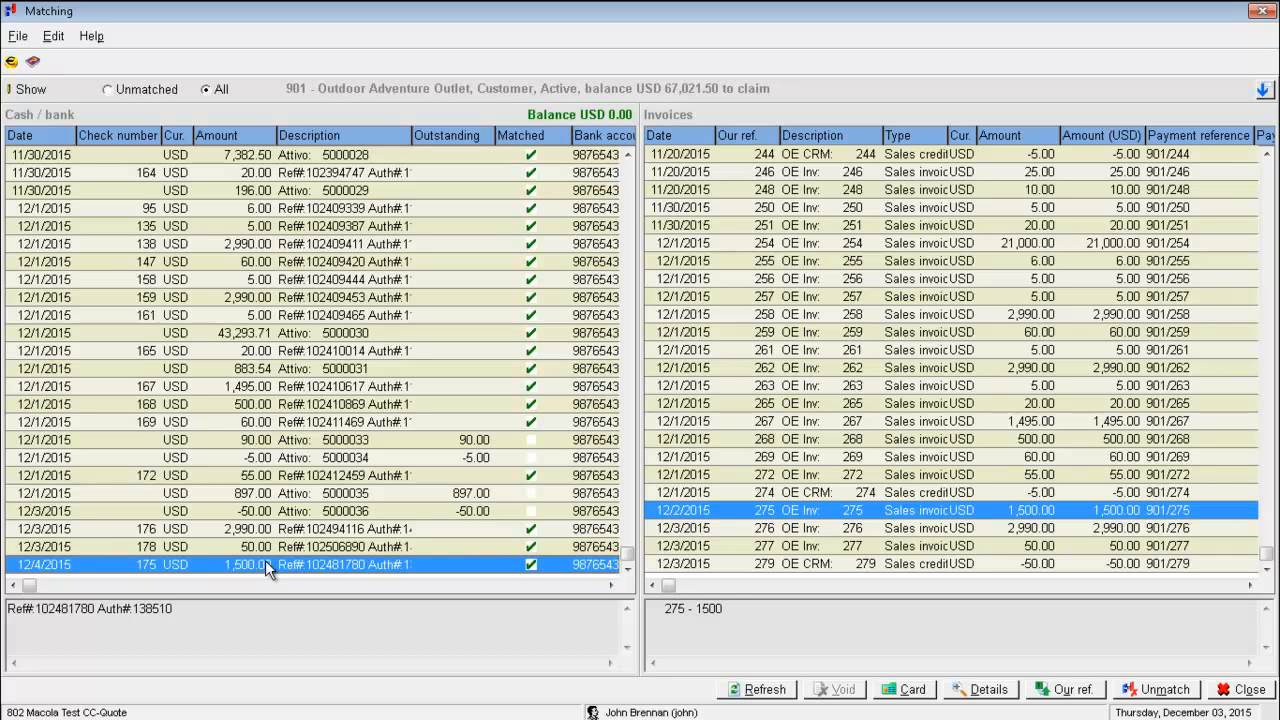
left_click(271, 543)
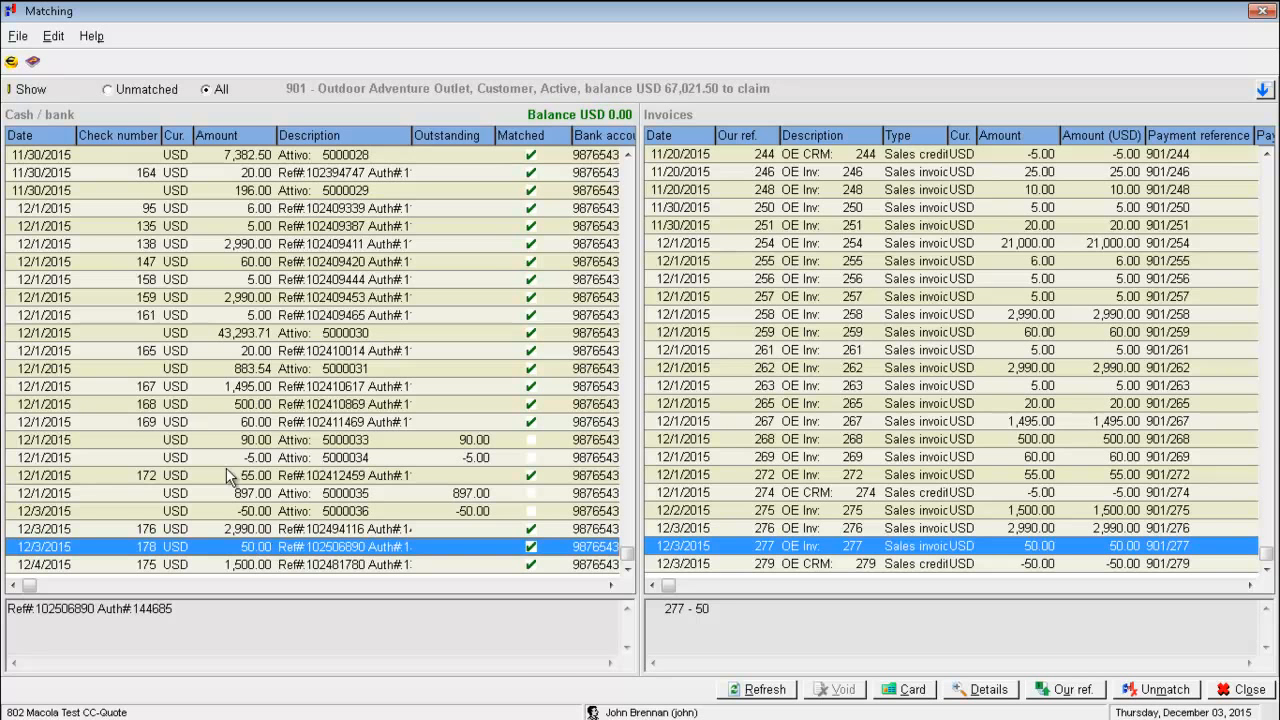
left_click(108, 90)
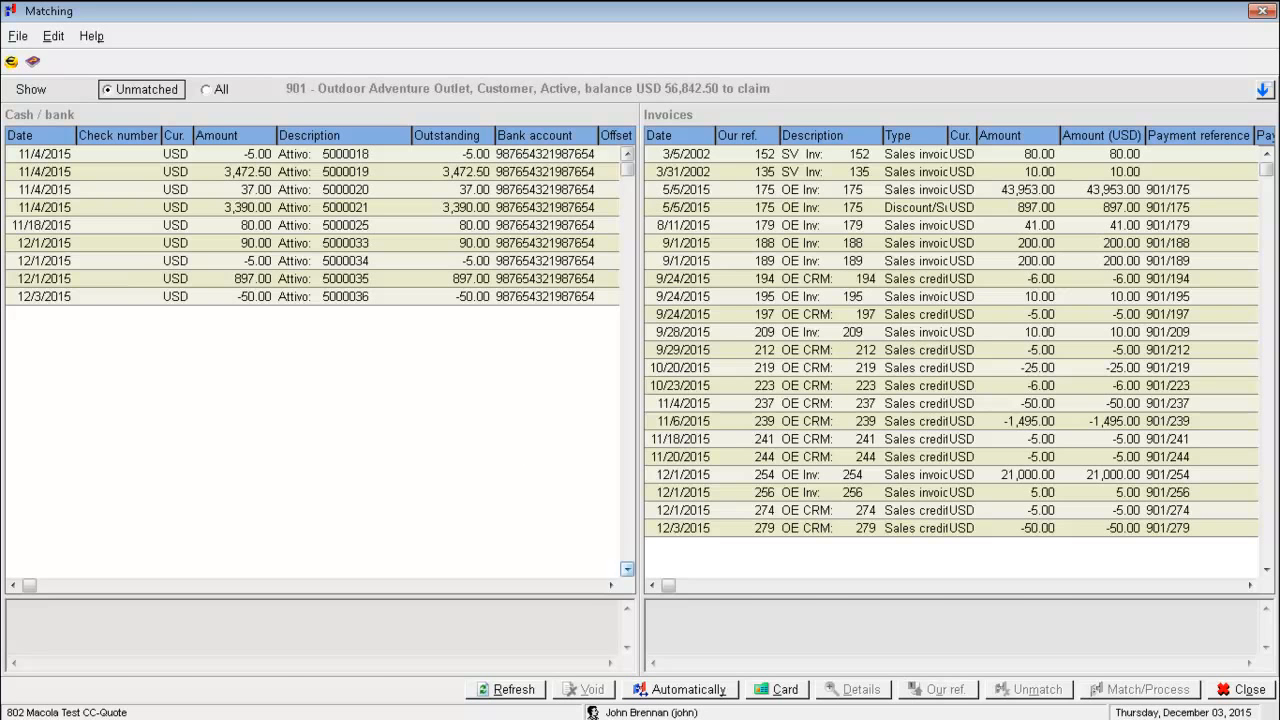
left_click(1241, 689)
- Close the customer windows, minimize Macola, and launch Credit Card Integration from the desktop
left_click(1245, 695)
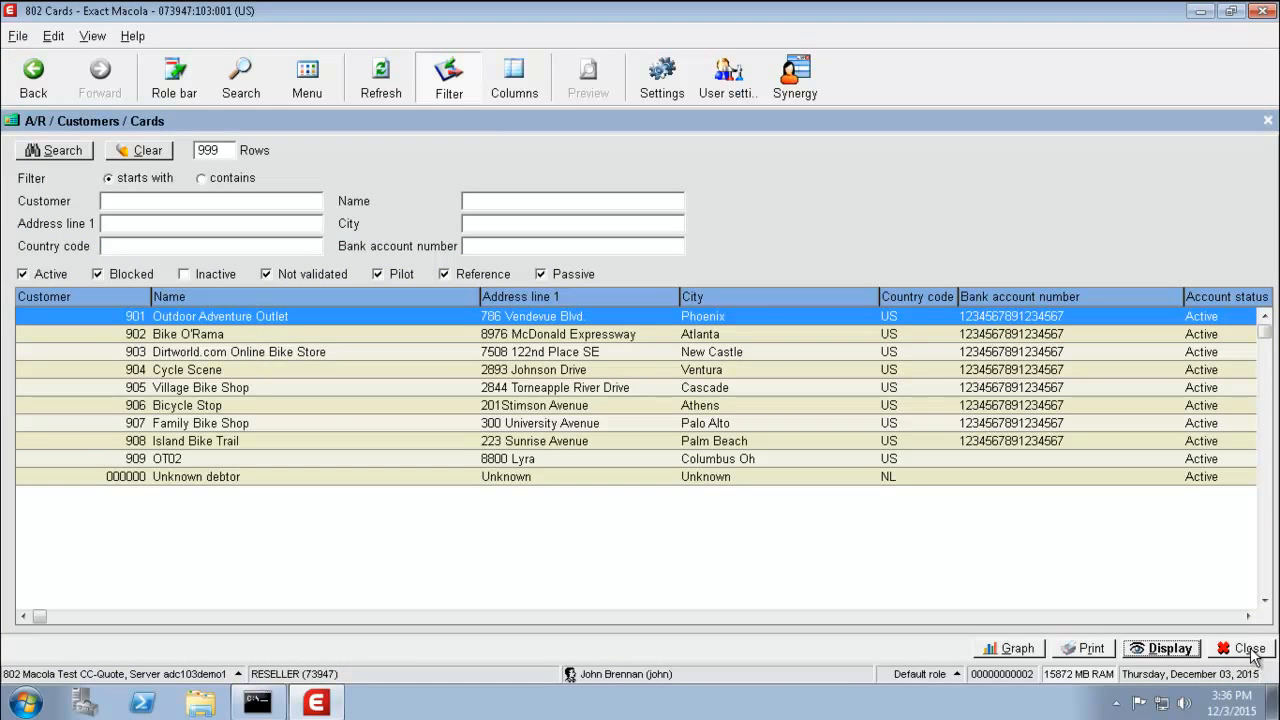
left_click(1249, 649)
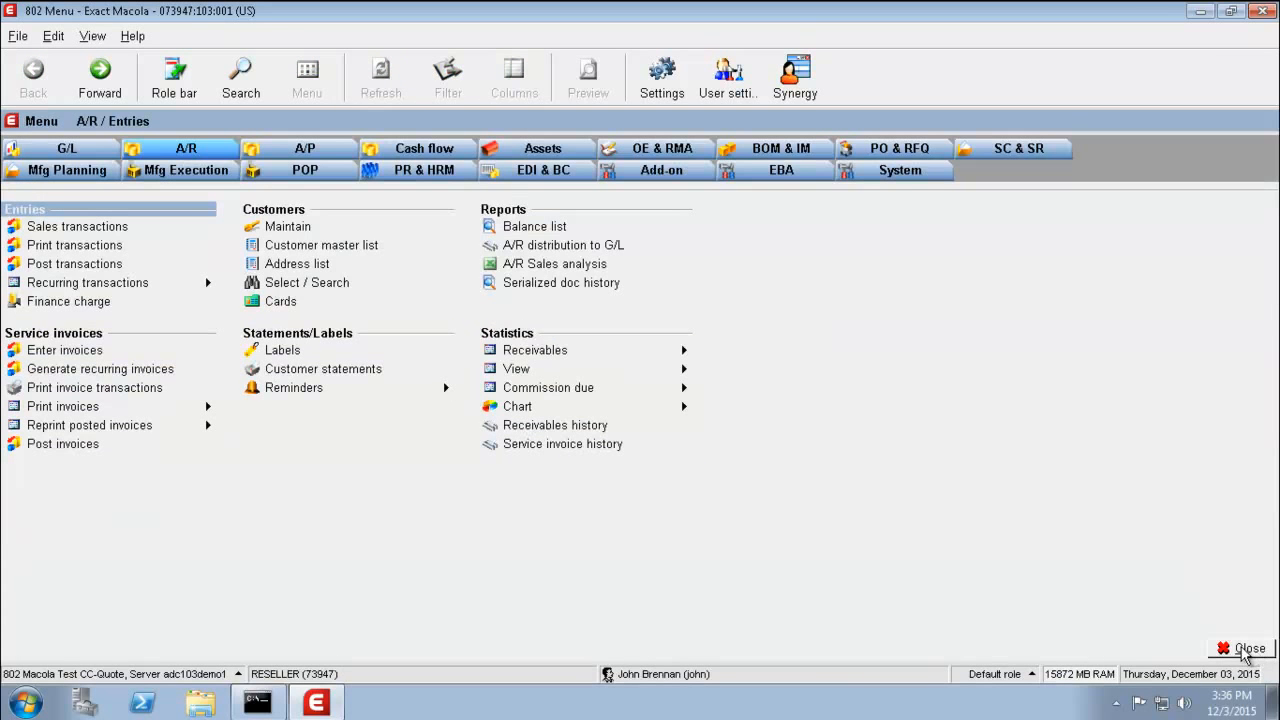
left_click(1201, 14)
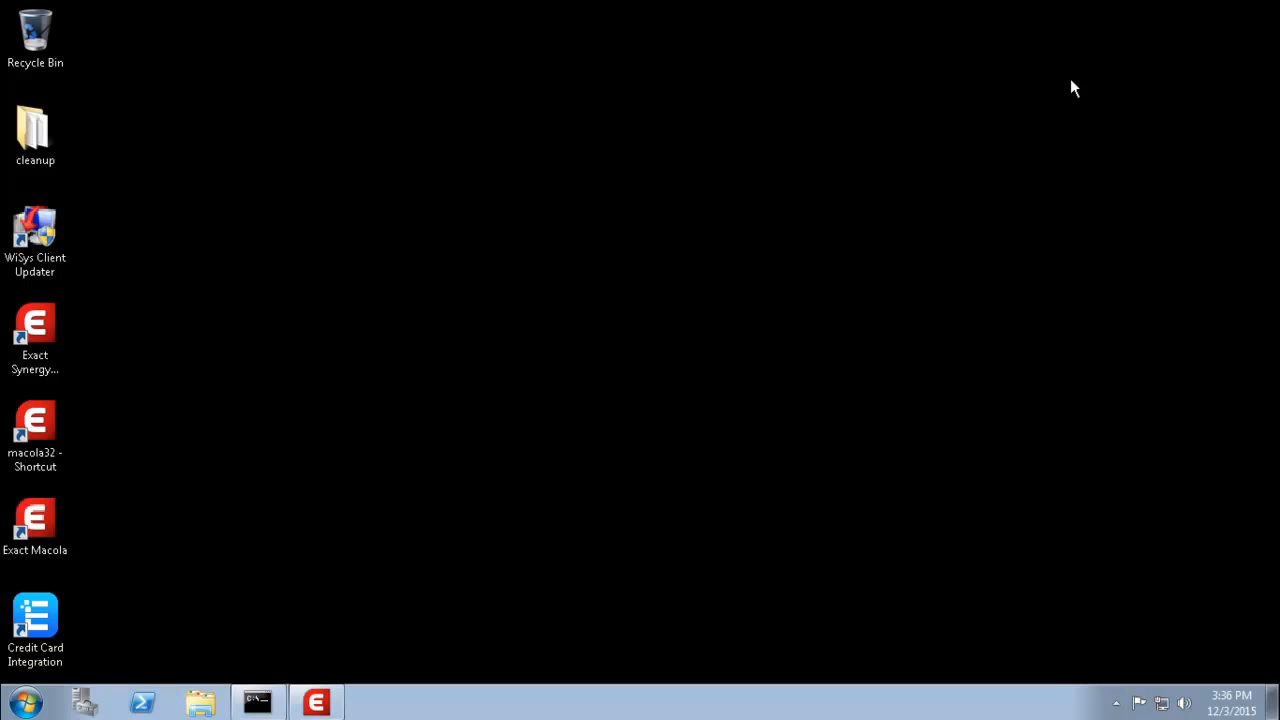
left_click(46, 620)
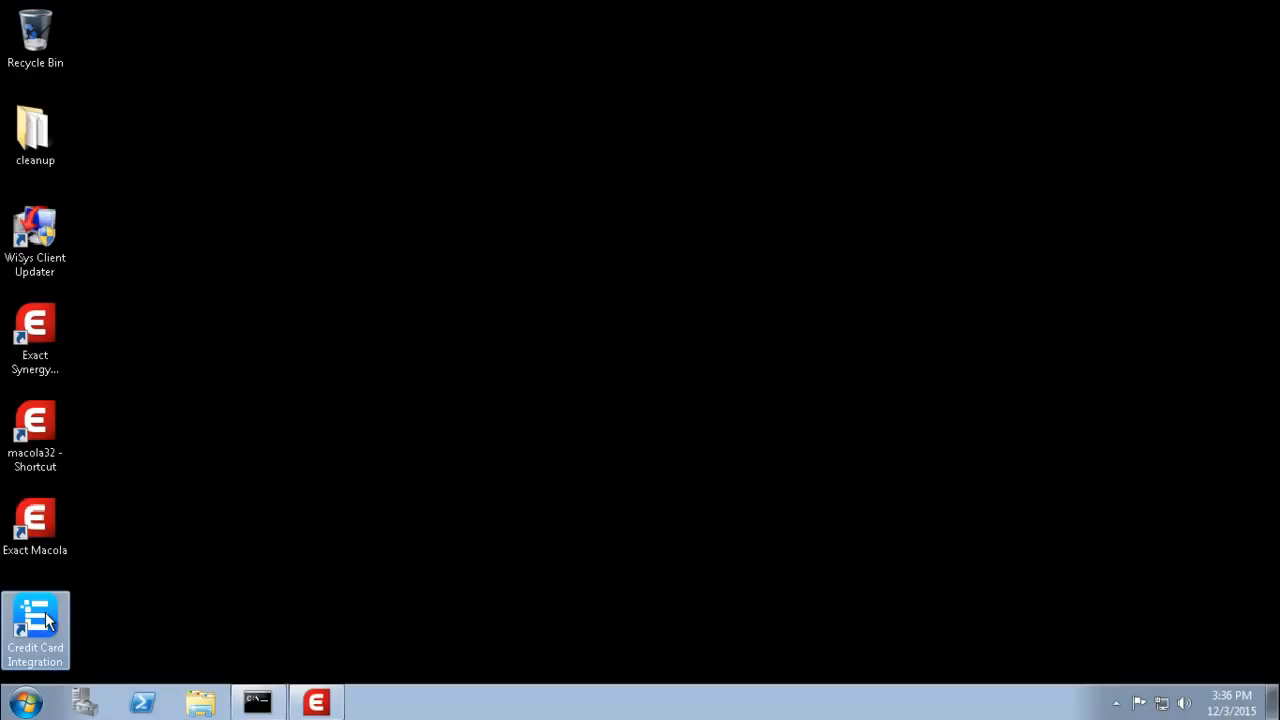
double_click(46, 620)
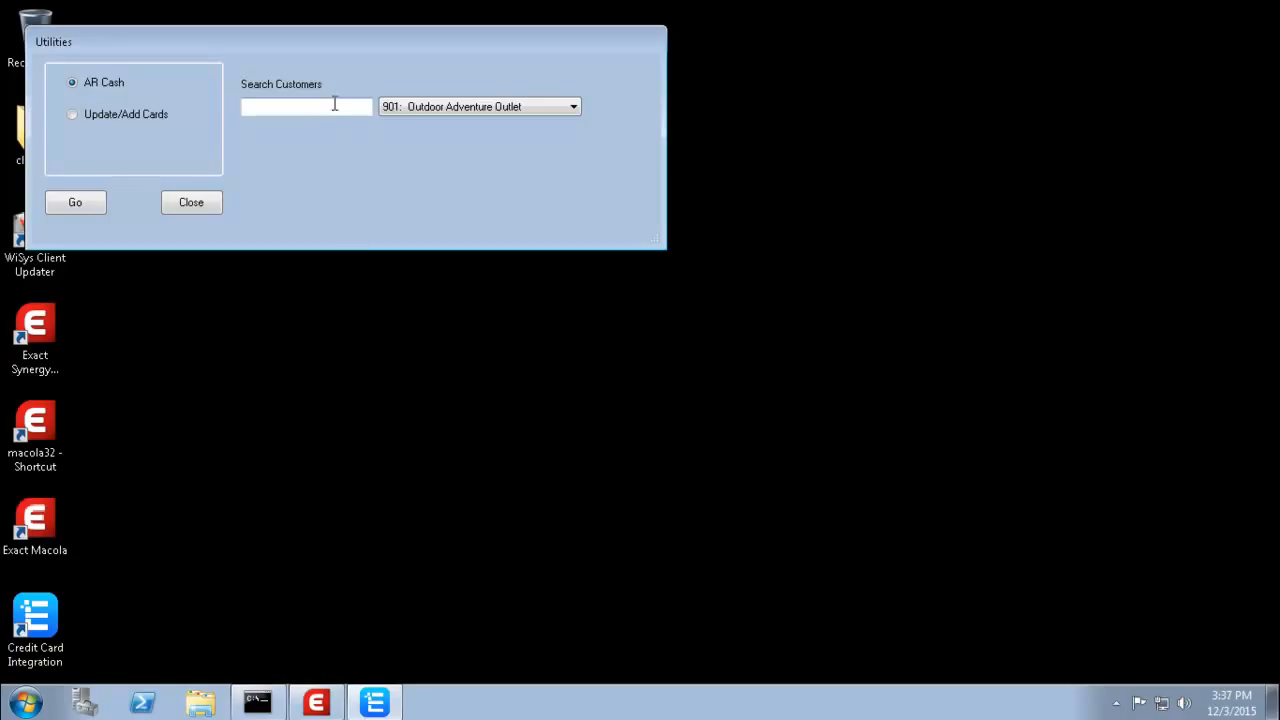
- Search for customer 901 with the AR Cash option to list its open A/R invoices
left_click(345, 105)
type("902")
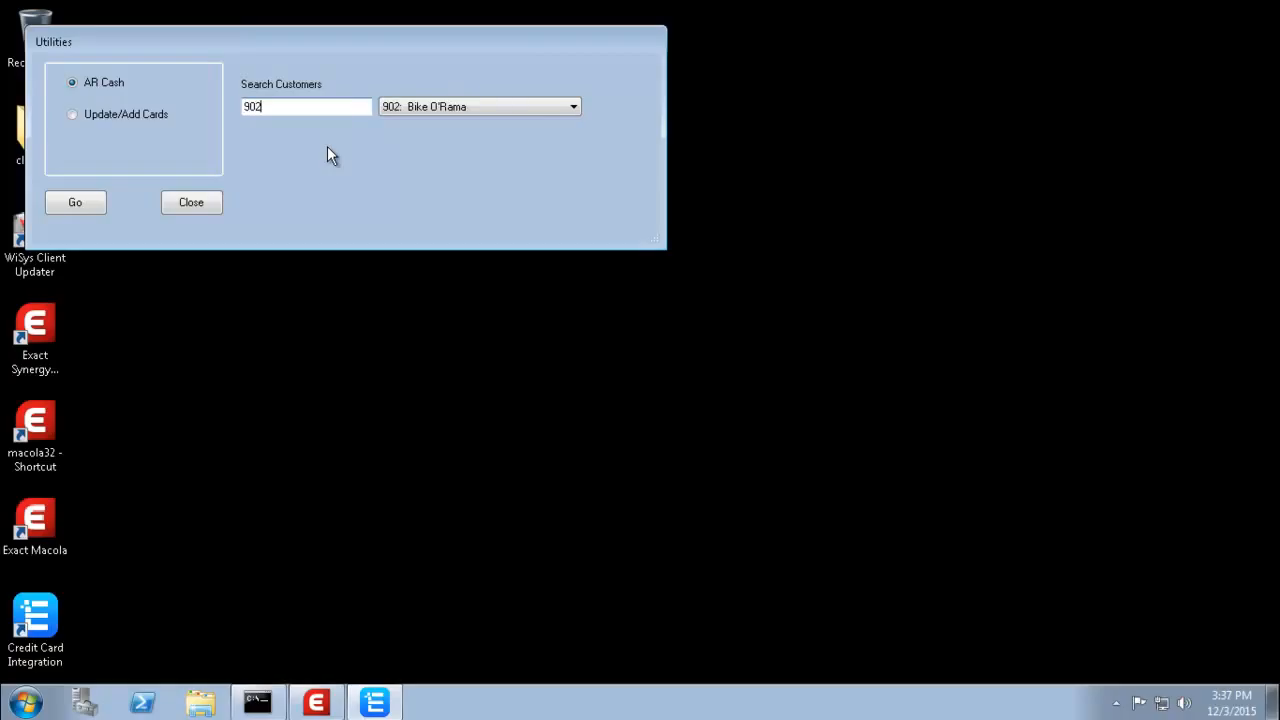
type("9")
left_click_drag(266, 107, 232, 114)
type("901")
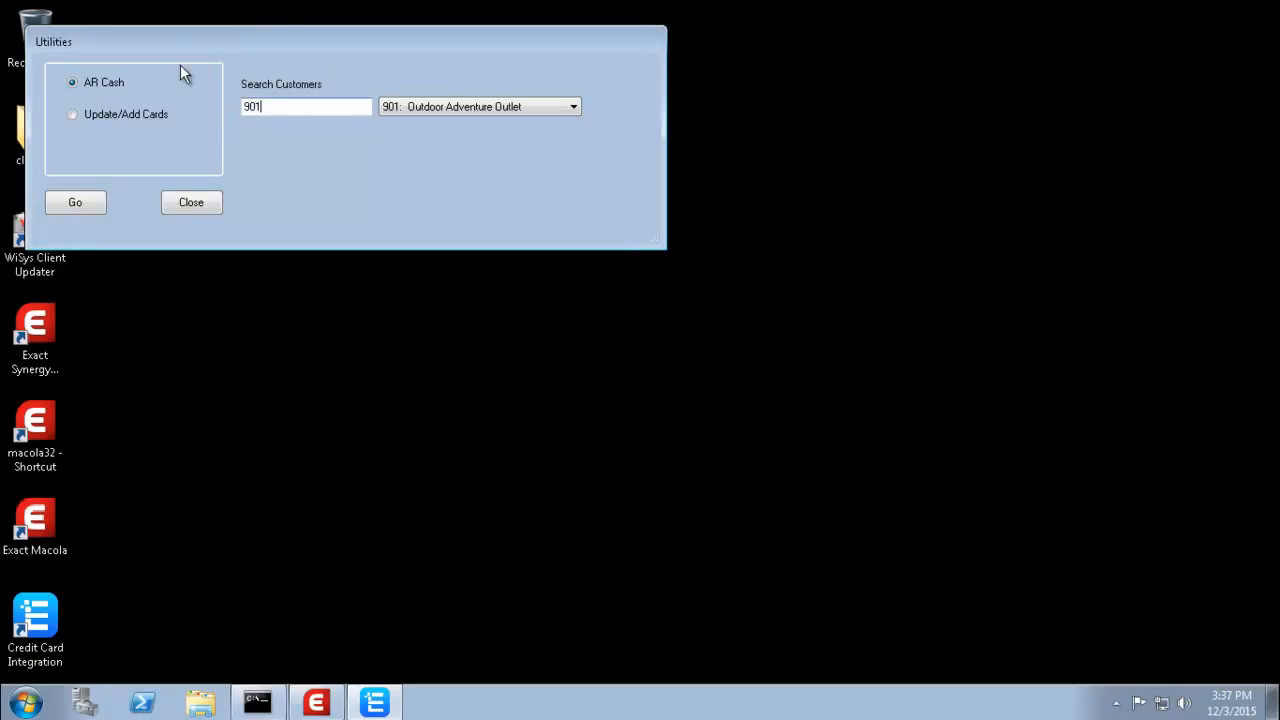
left_click(71, 84)
left_click(75, 203)
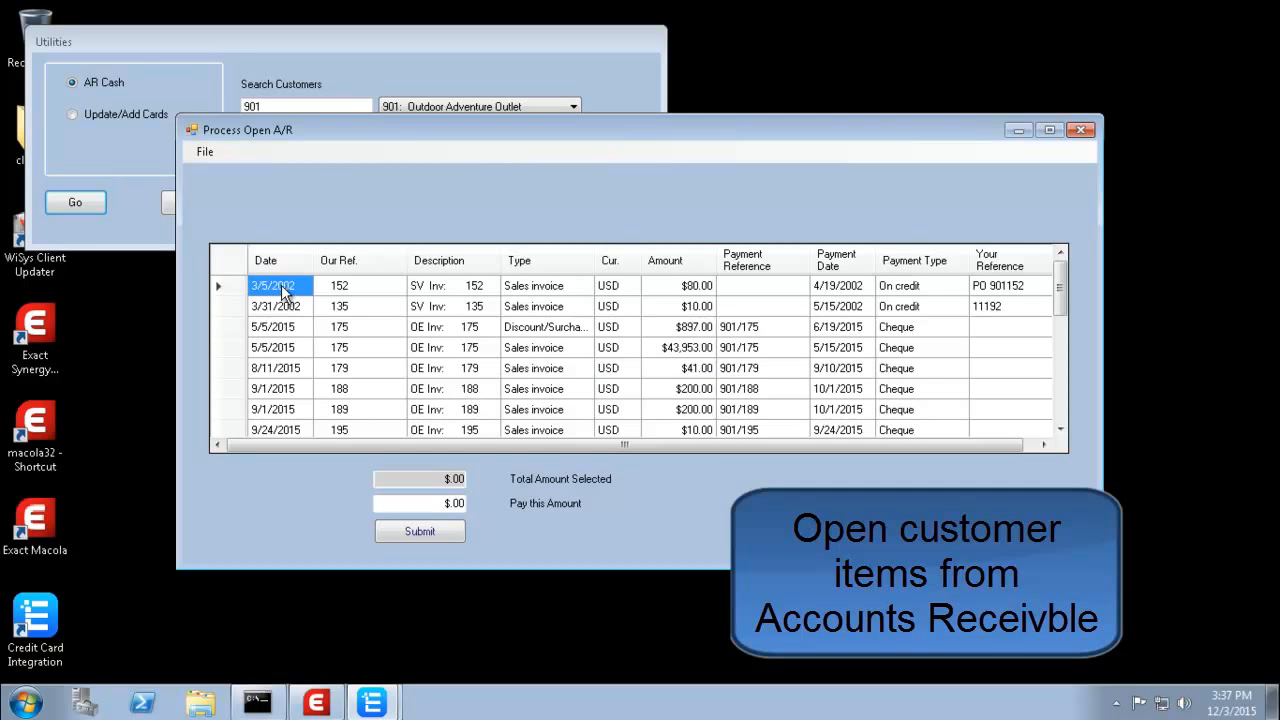
- Select invoices 152 and 135 for a $90.00 payment and submit it
left_click(241, 282)
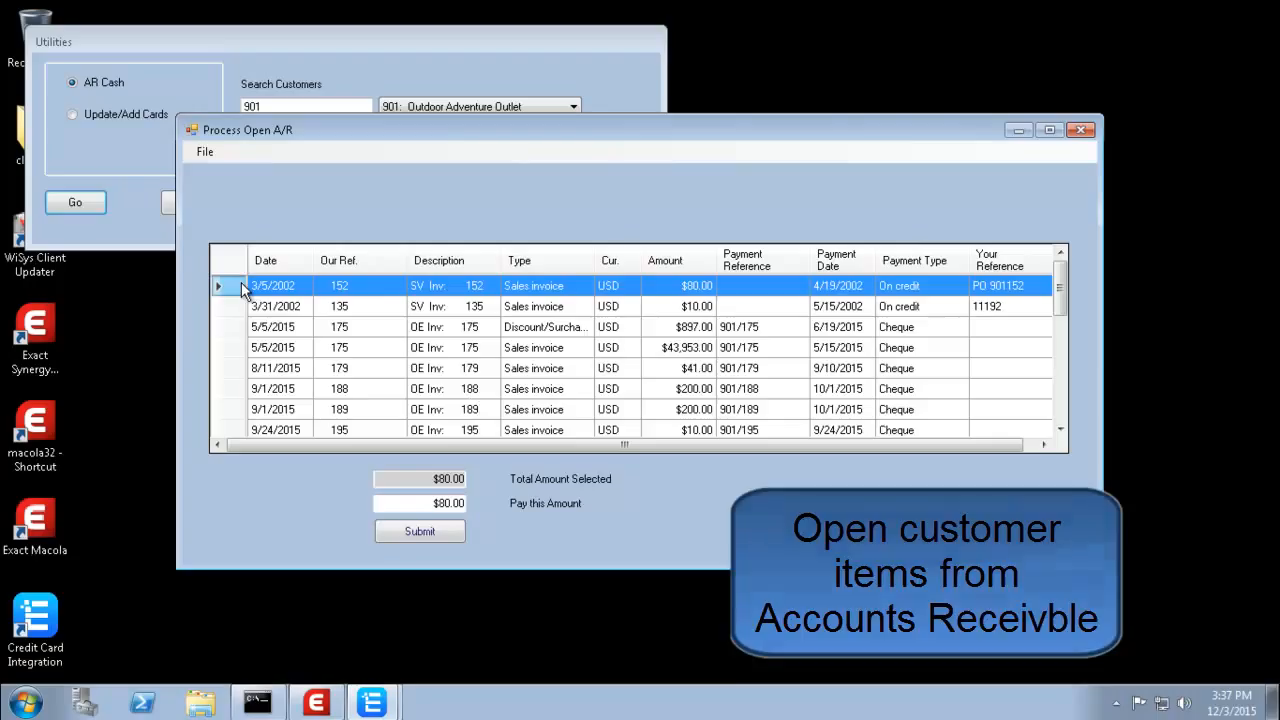
left_click(232, 308, "ctrl")
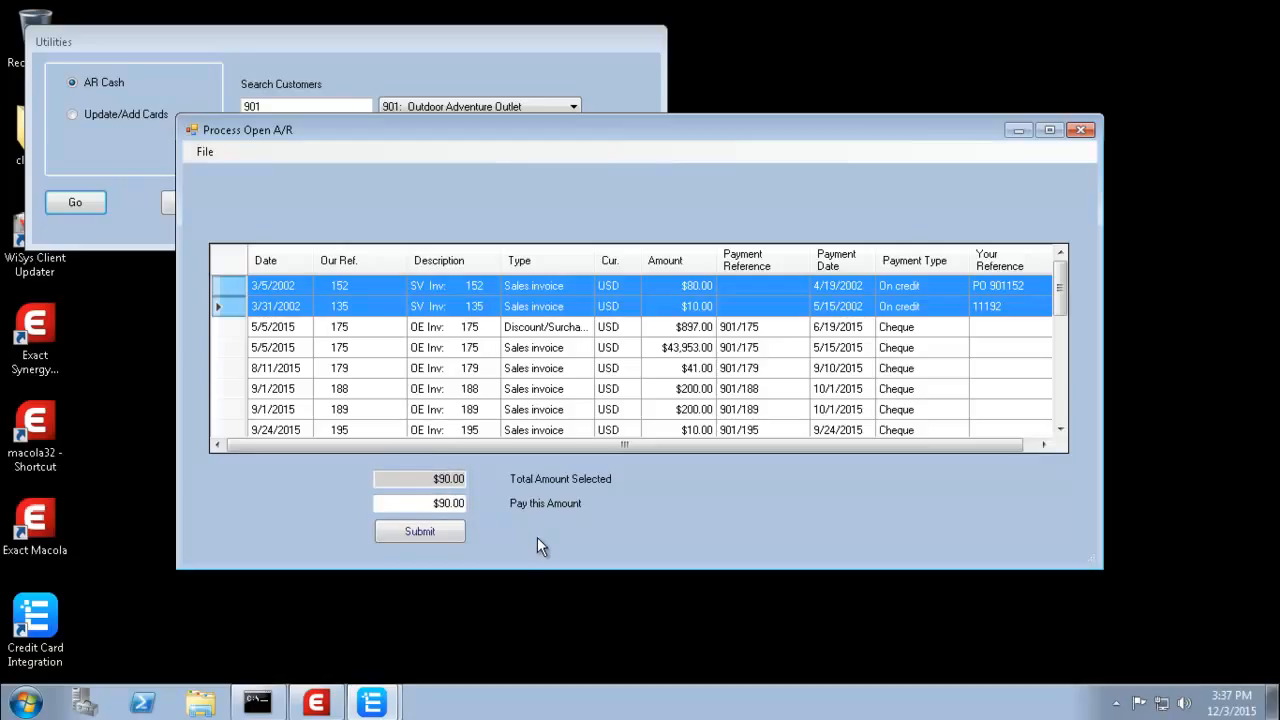
left_click(419, 531)
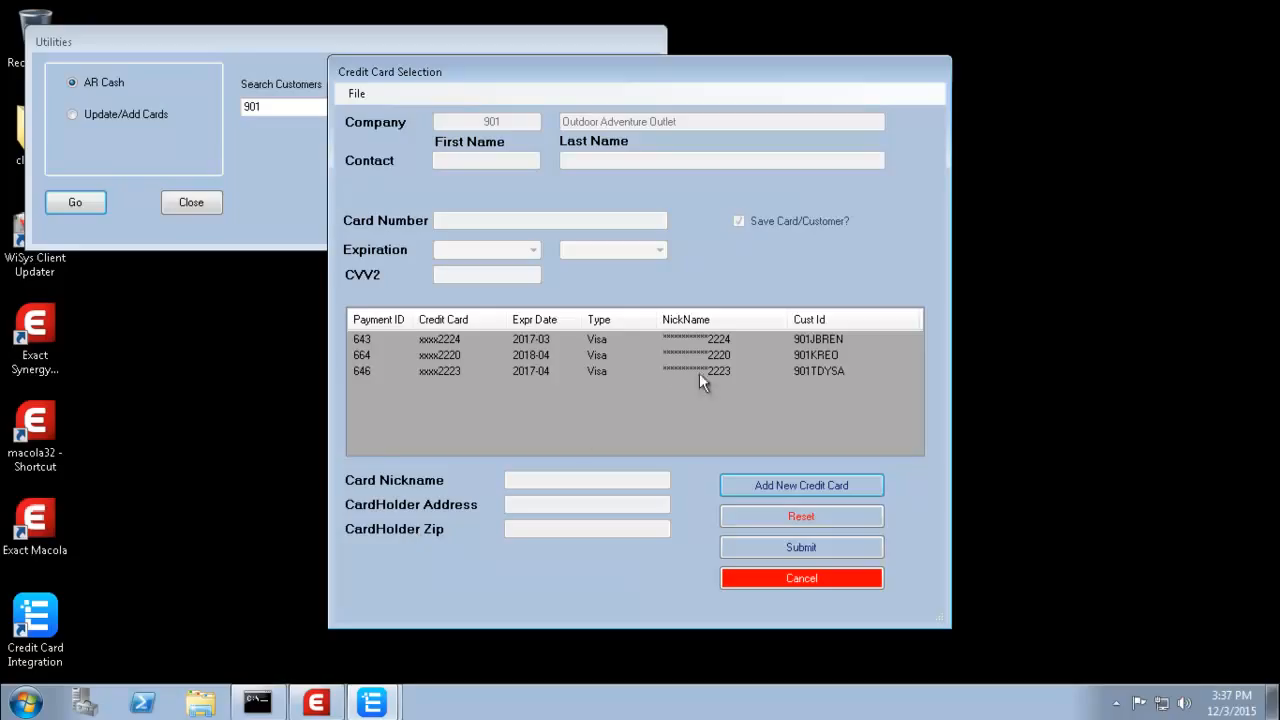
- Charge $90.00 to the second saved Visa card, accept approval and posting, then close the windows
left_click(717, 355)
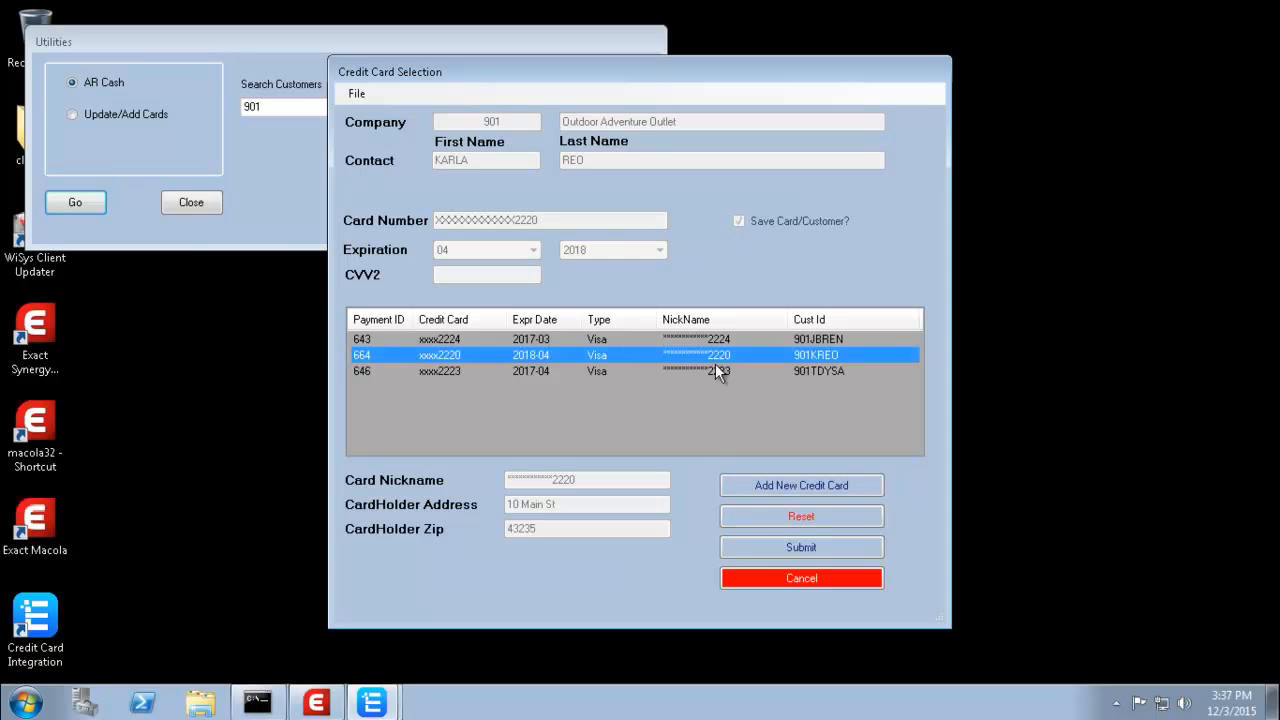
left_click(778, 550)
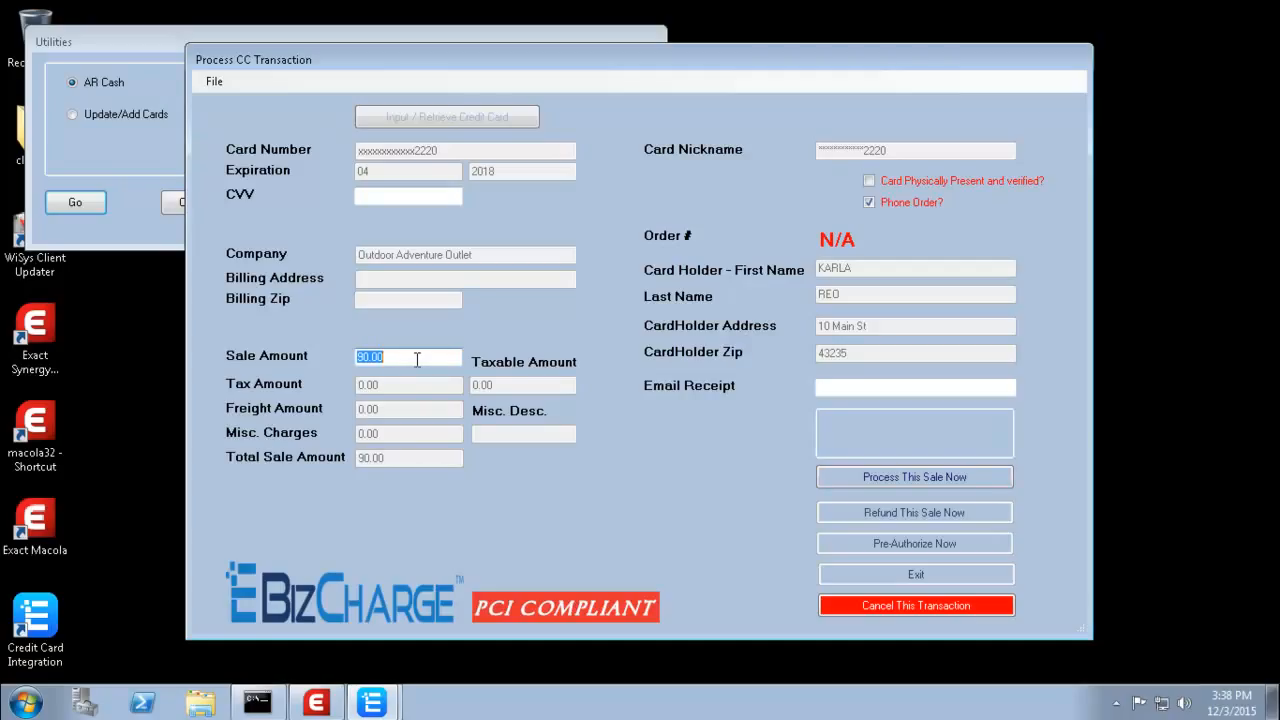
left_click(924, 475)
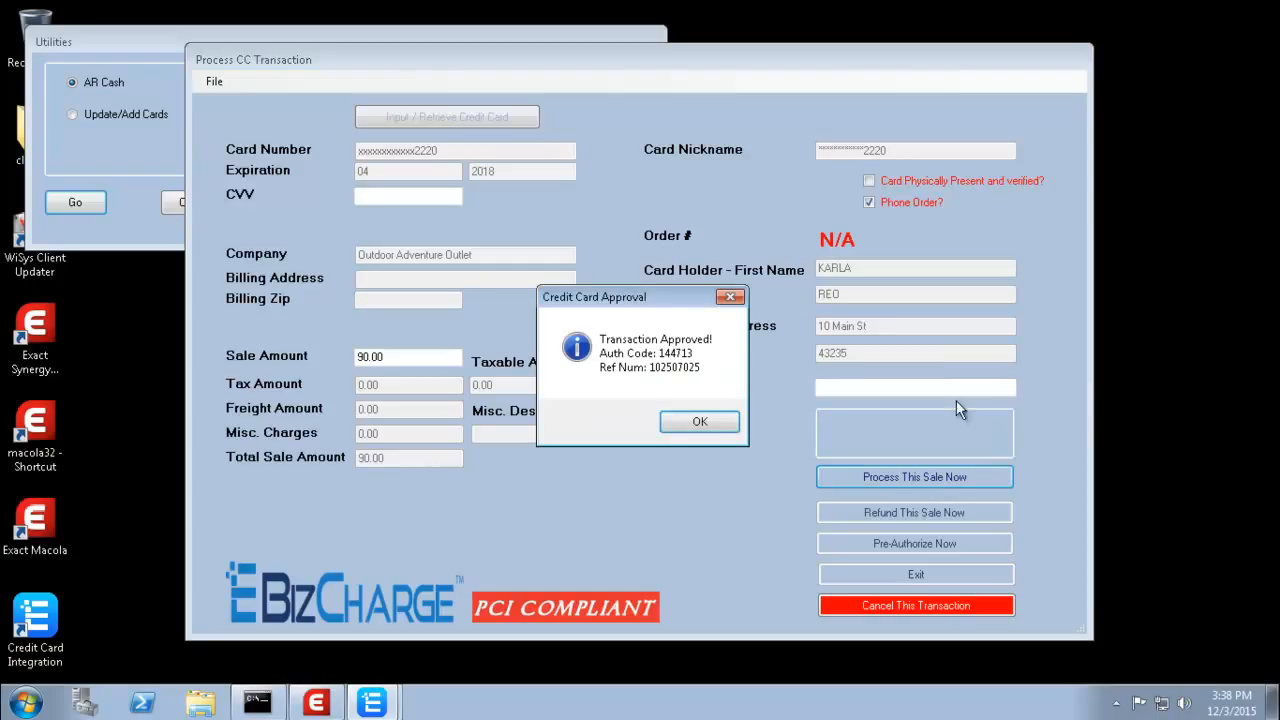
left_click(703, 423)
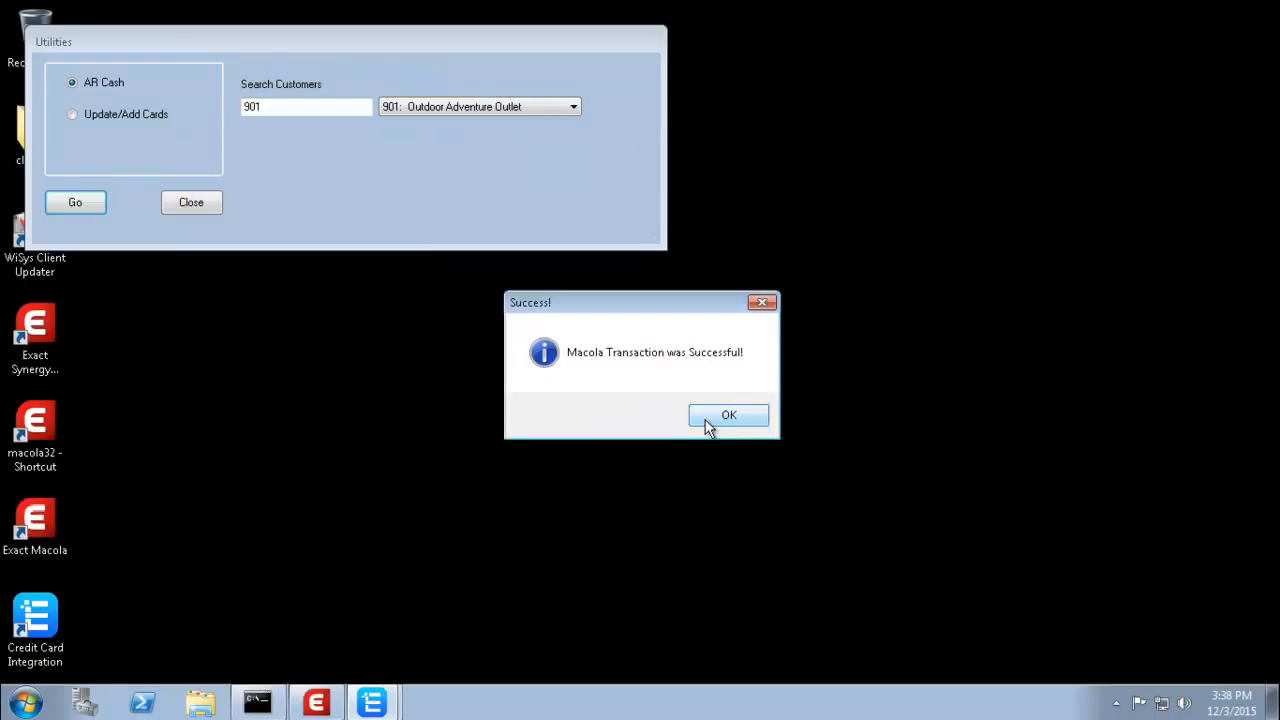
left_click(732, 415)
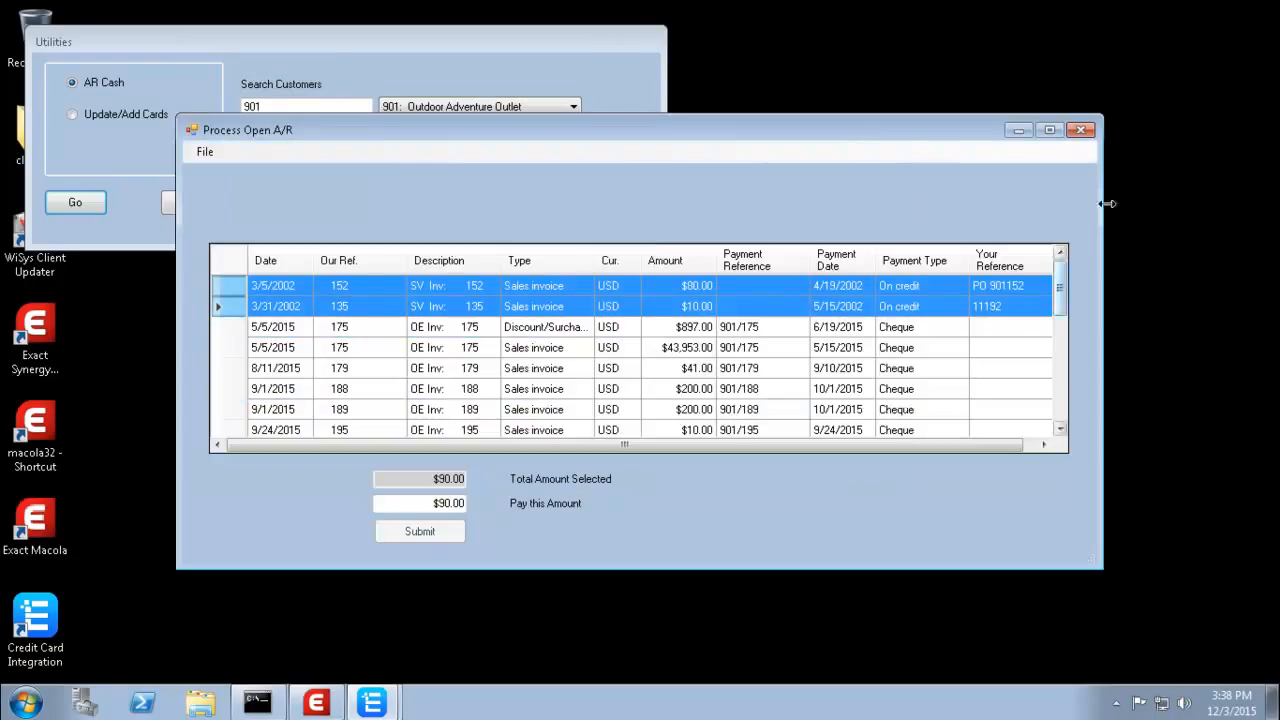
left_click(1078, 131)
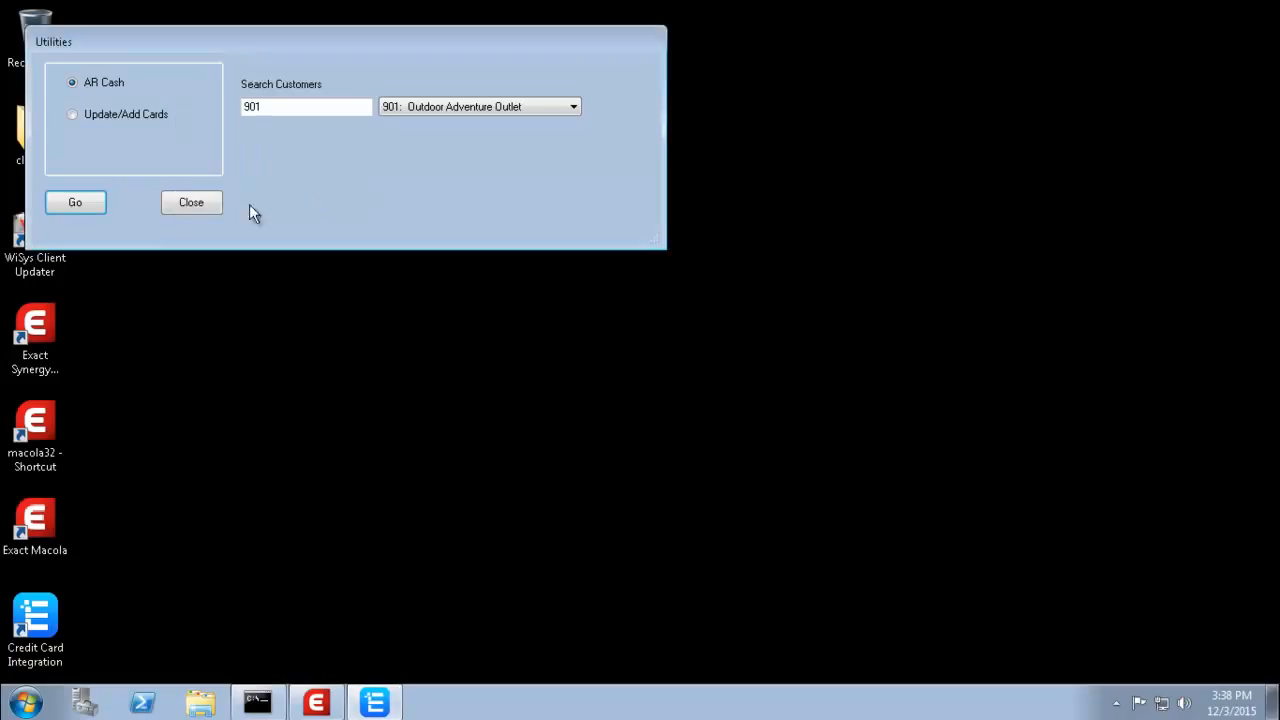
left_click(194, 203)
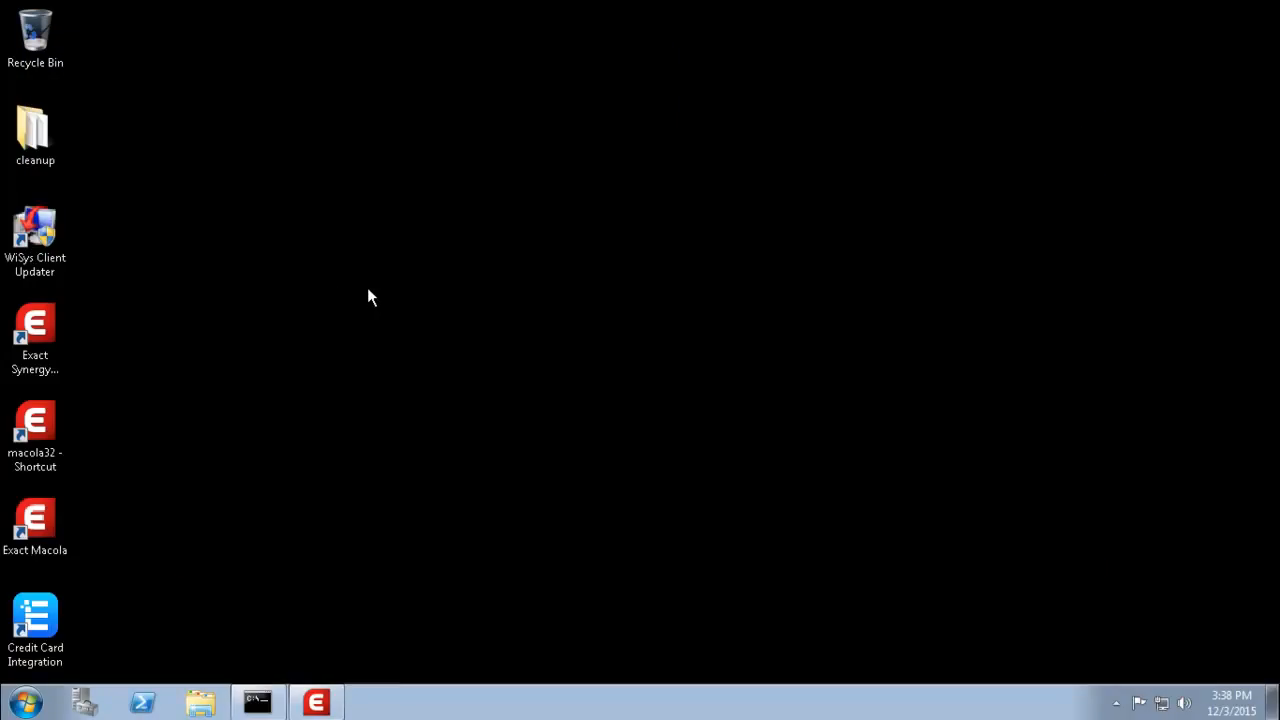